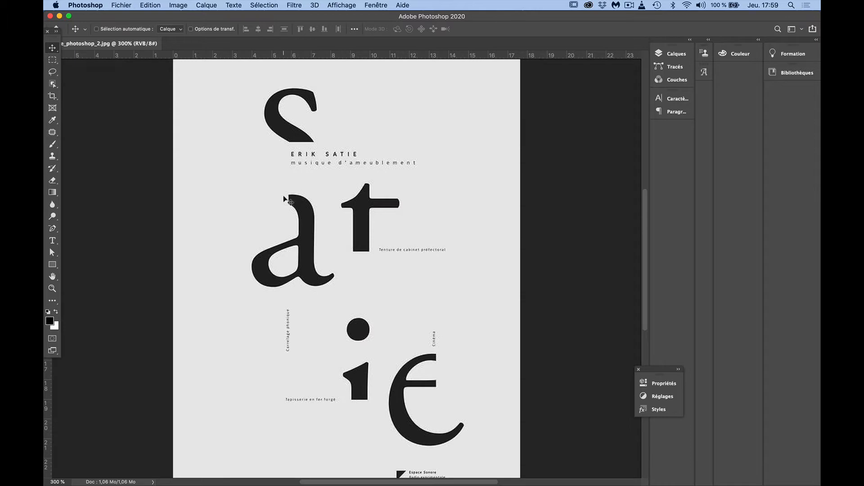
# Copy the entire Satie poster image and close its document
pyautogui.press('super+a')
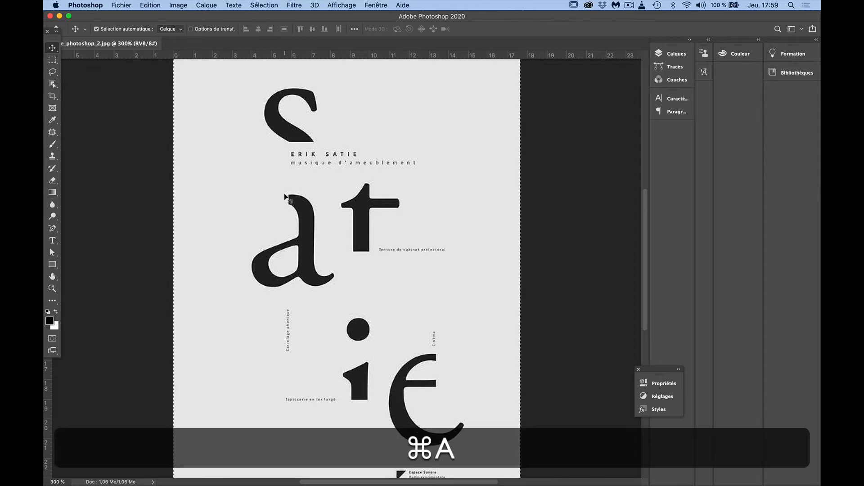
pyautogui.press('super+c')
pyautogui.press('super+w')
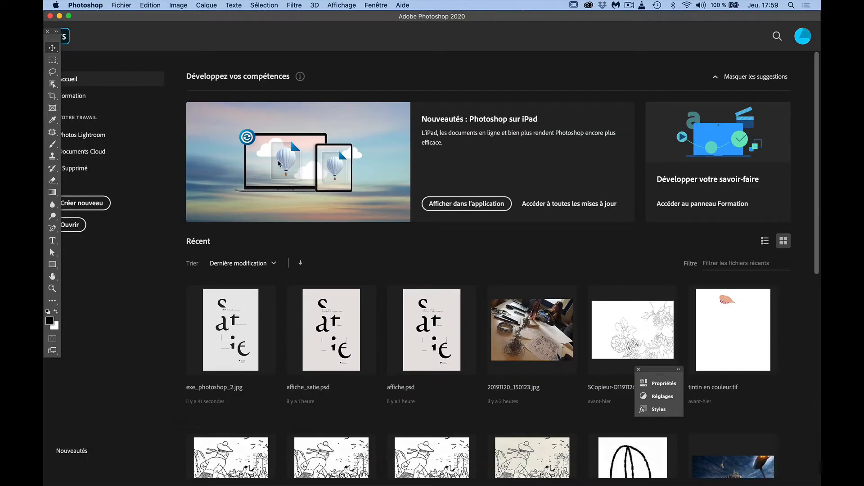
# Start a new document measured in centimetres, 21 cm wide and 30 cm high
pyautogui.click(127, 6)
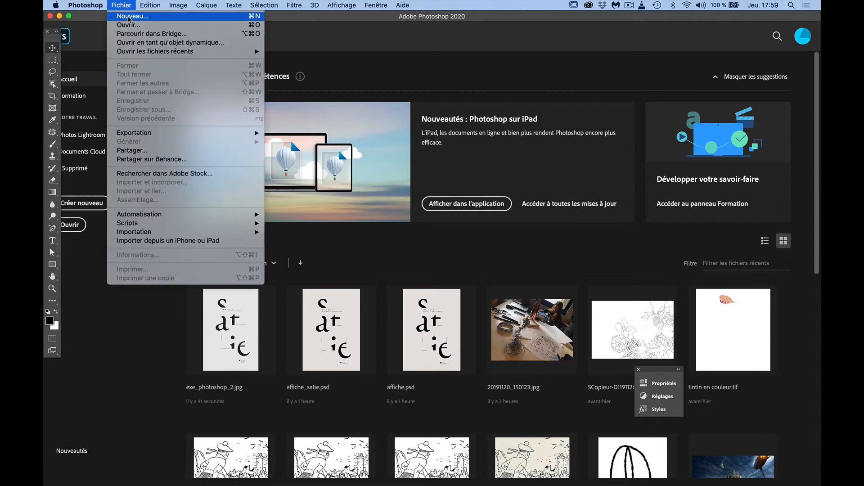
pyautogui.click(124, 17)
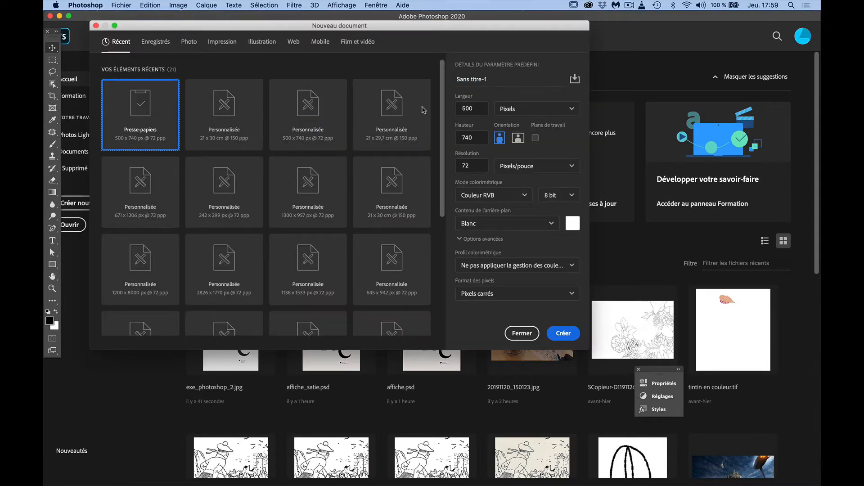
pyautogui.click(512, 111)
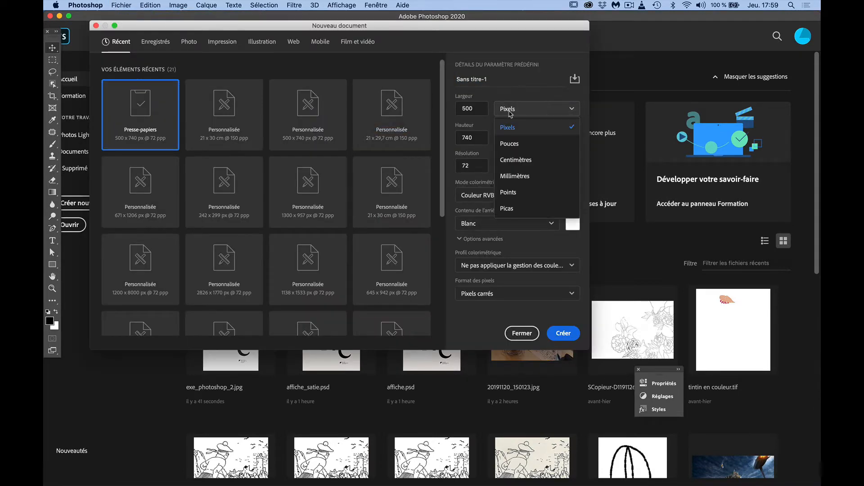
pyautogui.click(515, 160)
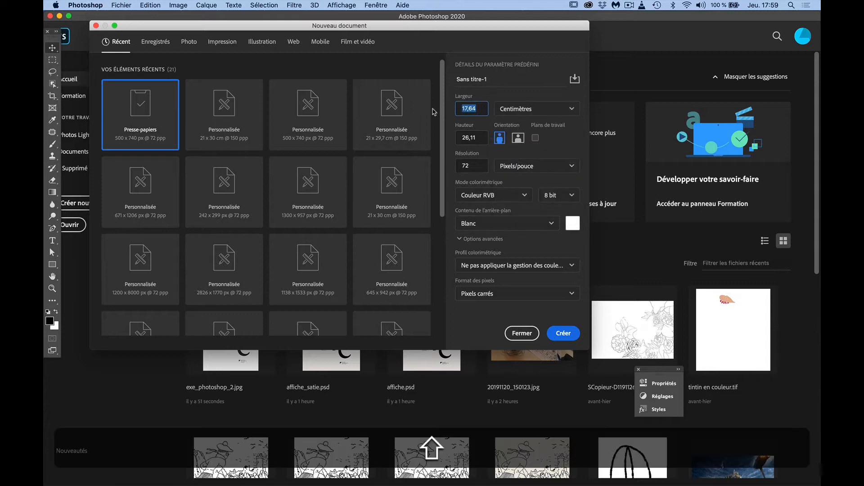
pyautogui.write('21')
pyautogui.press('Tab')
pyautogui.press('Tab')
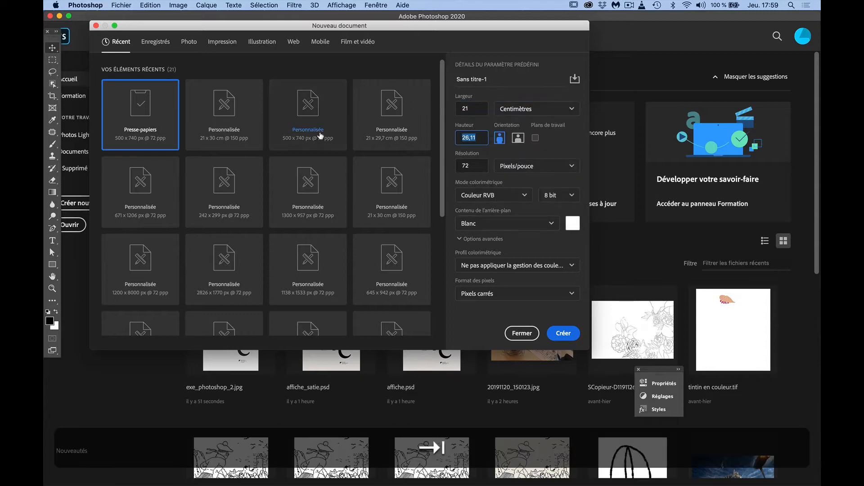
pyautogui.write('30')
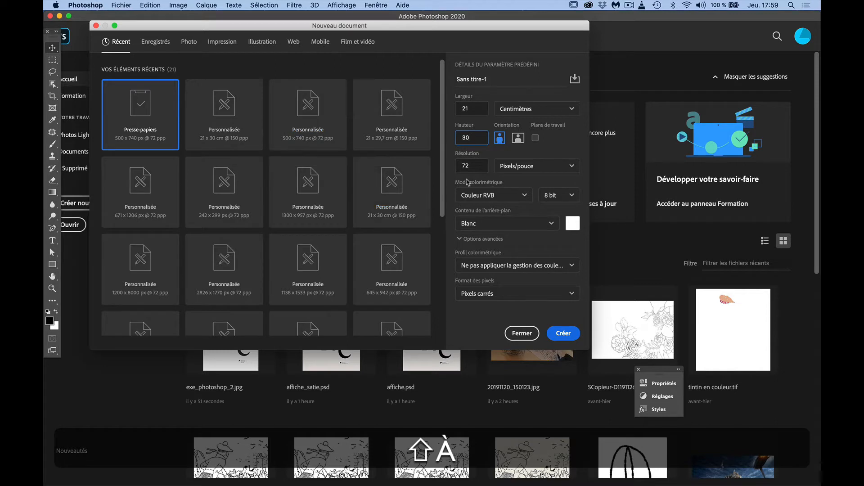
# Set the resolution to 150 pixels per inch and the colour mode to CMYK (Couleur CMJN), and create the document
pyautogui.click(466, 165)
pyautogui.write('150')
pyautogui.click(479, 196)
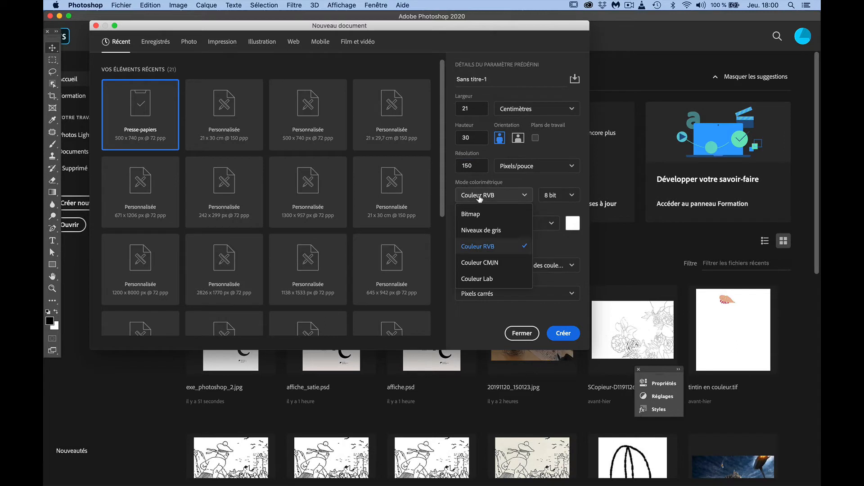
pyautogui.click(478, 263)
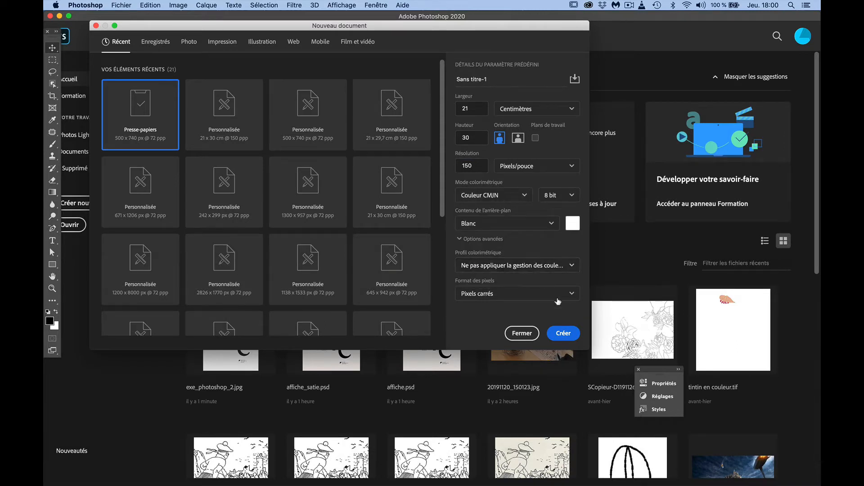
pyautogui.click(562, 334)
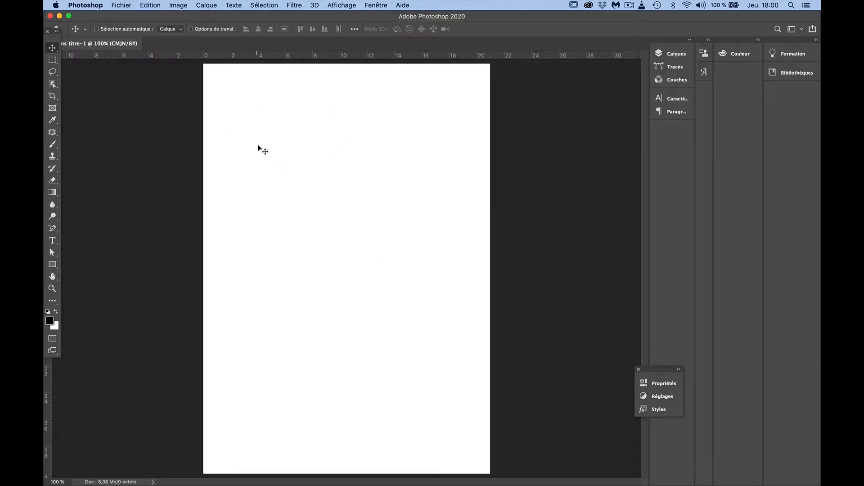
# Paste the copied poster and align it with the upper-left corner of the page
pyautogui.press('super')
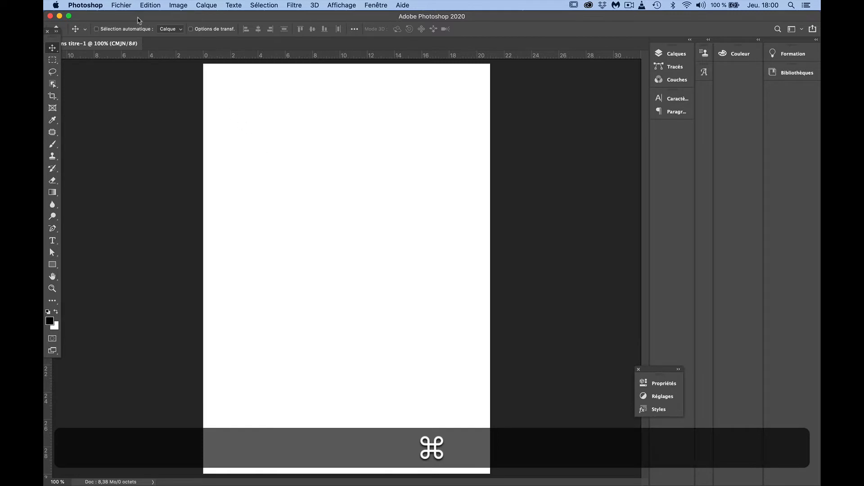
pyautogui.press('super+v')
pyautogui.moveTo(363, 226); pyautogui.dragTo(276, 105)
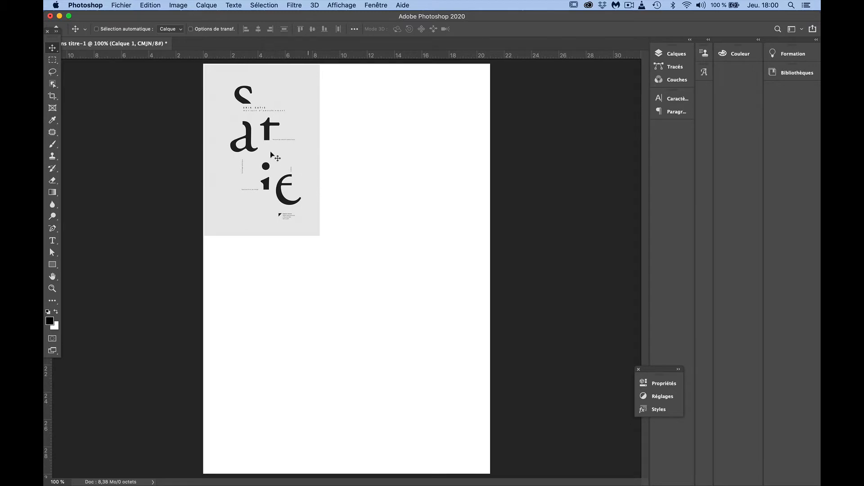
# Free-transform the pasted poster, enlarging it proportionally from its upper-left corner to about 224%
pyautogui.click(180, 5)
pyautogui.moveTo(158, 6)
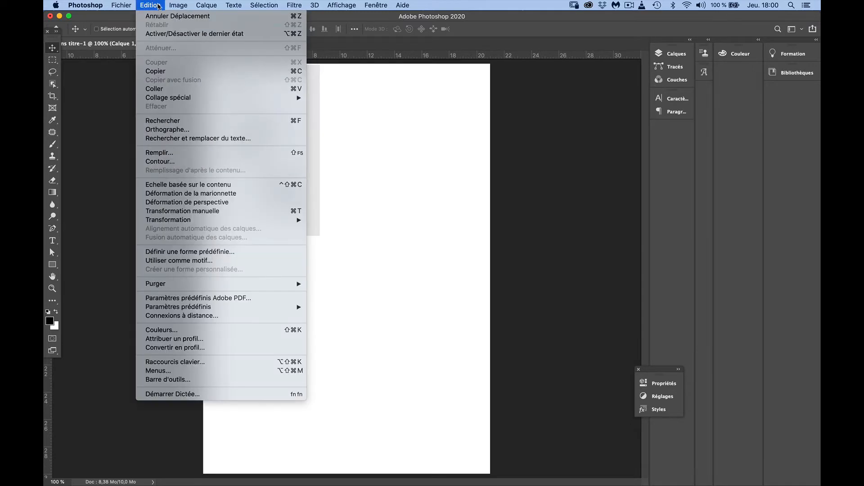
pyautogui.click(296, 214)
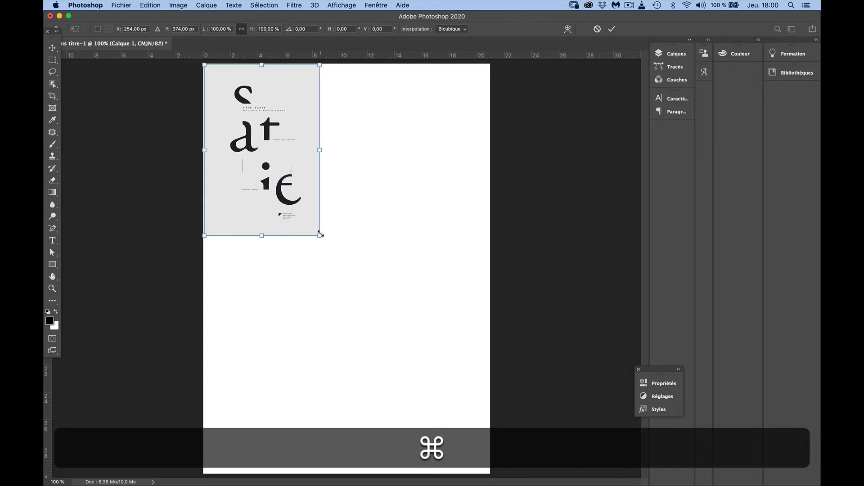
pyautogui.moveTo(319, 234); pyautogui.dragTo(483, 433)
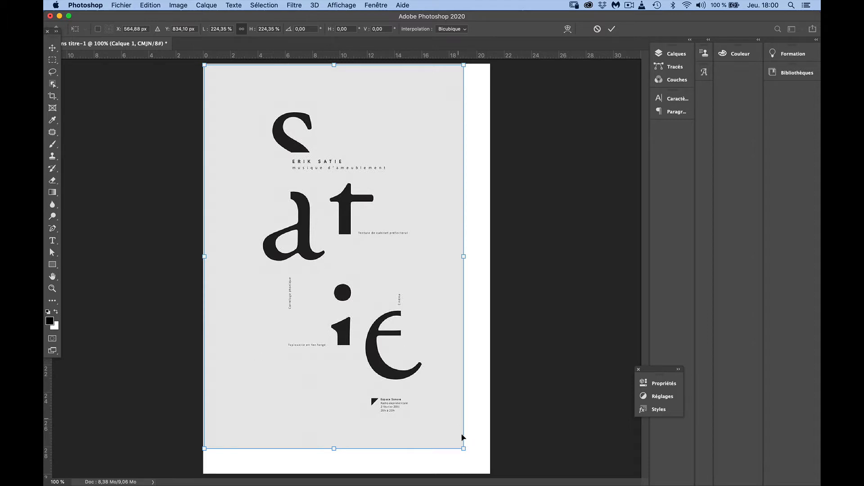
pyautogui.moveTo(463, 254)
pyautogui.mouseDown()
pyautogui.moveTo(389, 268)
pyautogui.moveTo(467, 261)
pyautogui.mouseUp()
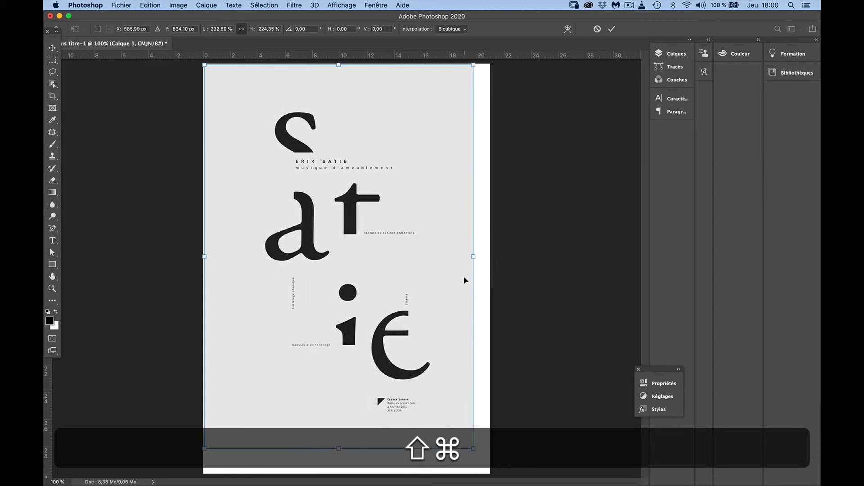
pyautogui.press('shift+super+z')
pyautogui.press('super+z')
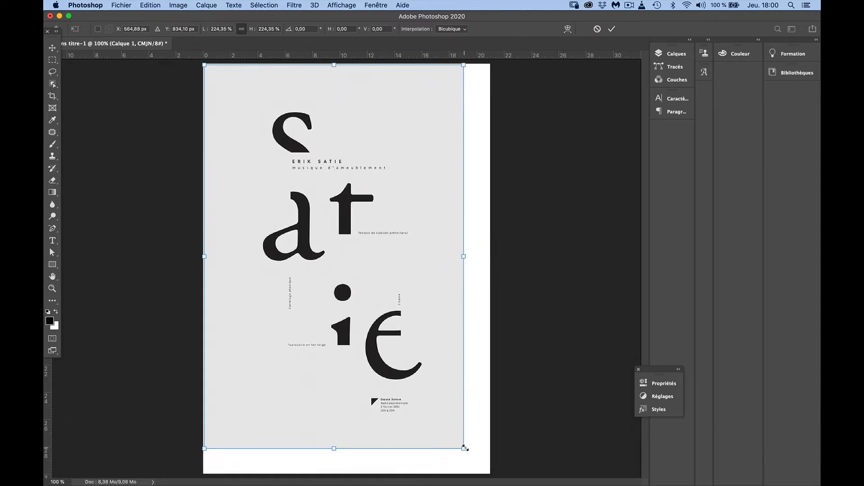
# Enlarge the poster proportionally to about 247% so it fills the page width, and apply the transformation
pyautogui.moveTo(465, 448); pyautogui.dragTo(489, 452)
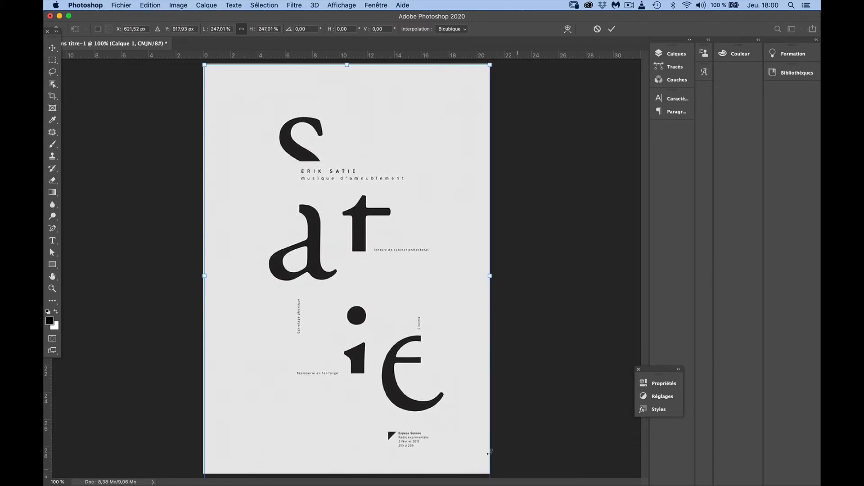
pyautogui.press('Return')
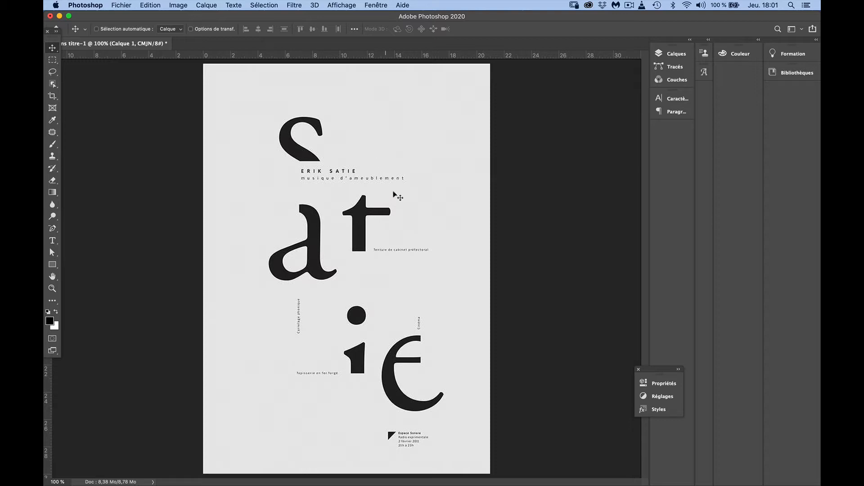
# Lower the poster layer's opacity to 12% and lock the layer completely to serve as a tracing template
pyautogui.click(669, 54)
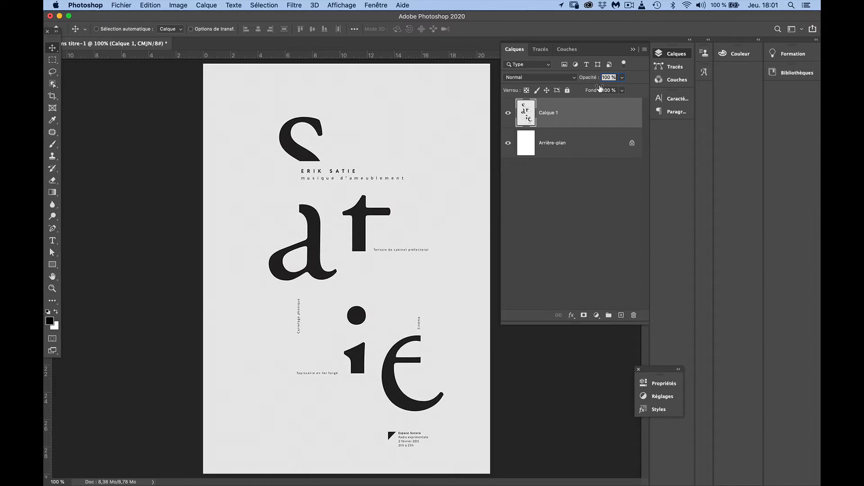
pyautogui.click(621, 77)
pyautogui.moveTo(623, 88); pyautogui.dragTo(585, 93)
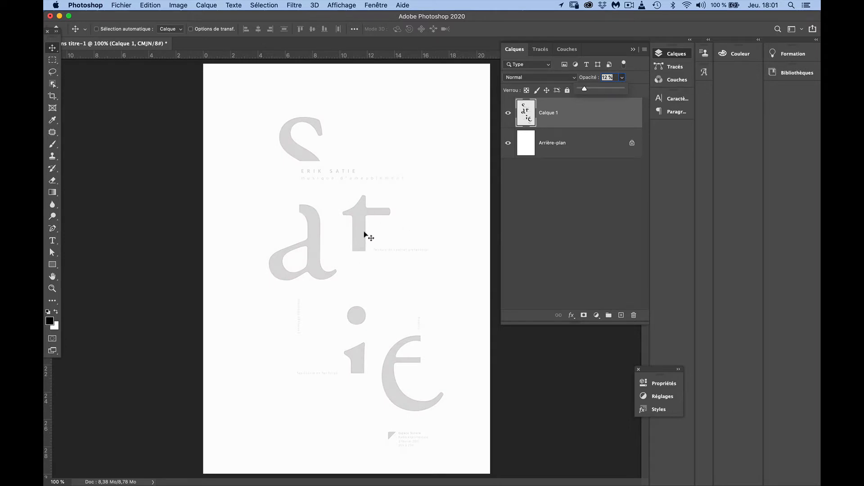
pyautogui.click(567, 90)
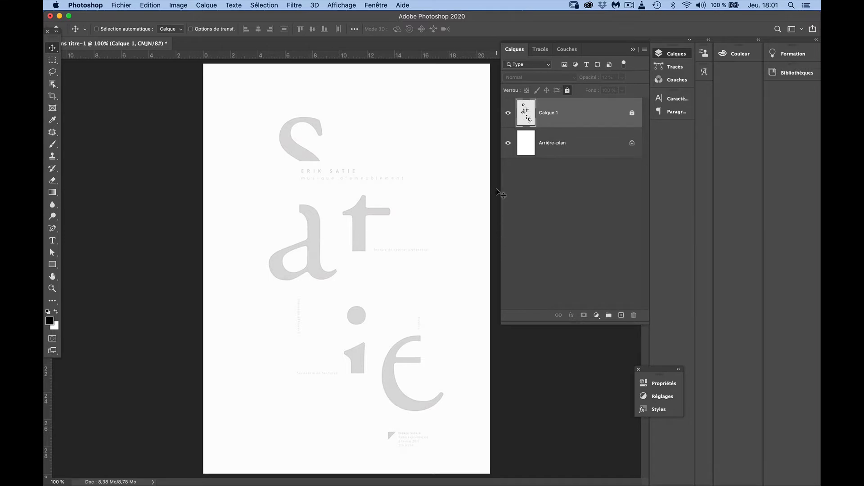
pyautogui.press('shift+super')
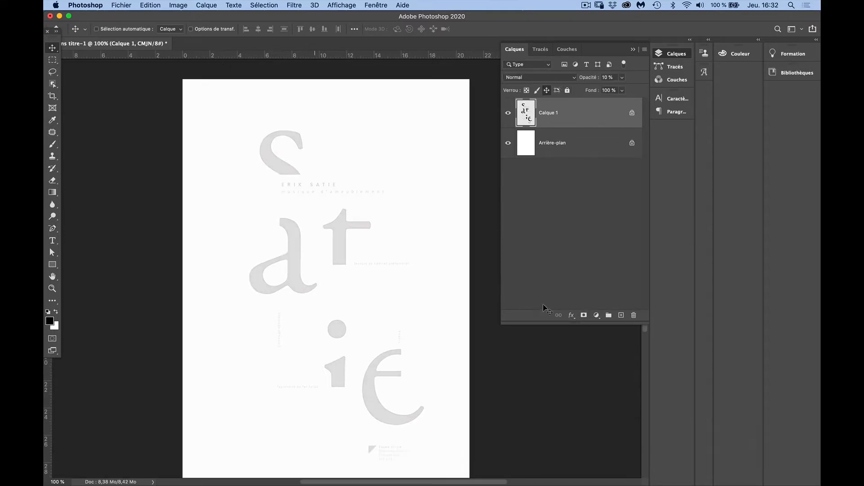
# Add a text layer containing a lowercase "s" beside the template's large S
pyautogui.click(53, 241)
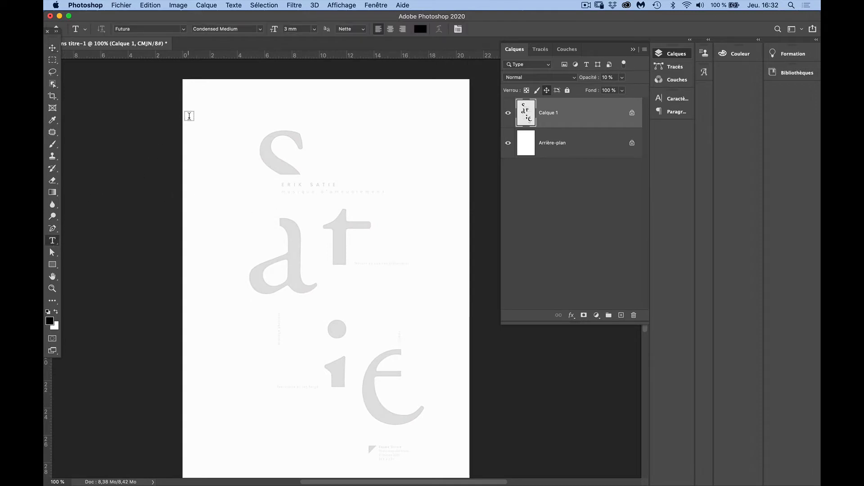
pyautogui.click(243, 142)
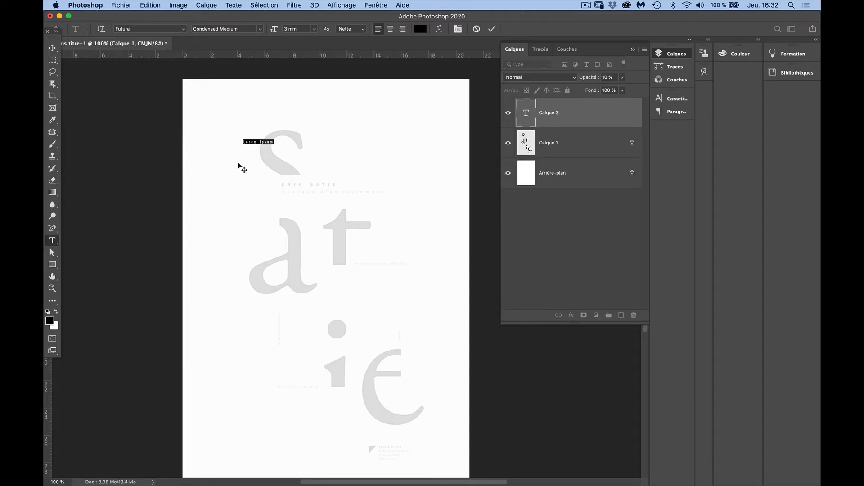
pyautogui.write('s')
# Set the letter "s" in Adobe Garamond Pro Regular and commit the text
pyautogui.press('super+a')
pyautogui.click(121, 29)
pyautogui.write('g')
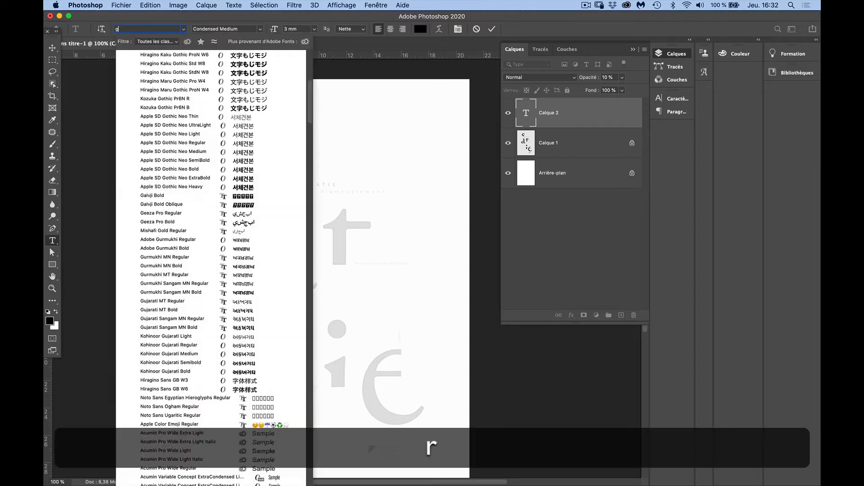
pyautogui.write('ara')
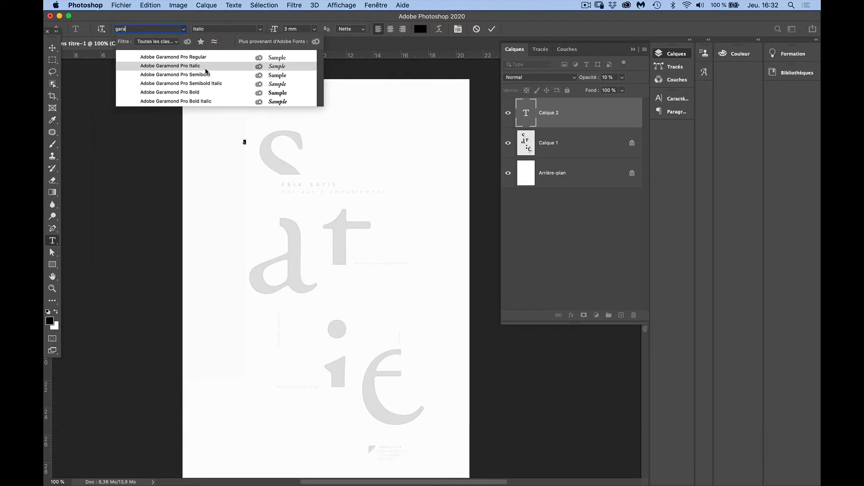
pyautogui.click(194, 58)
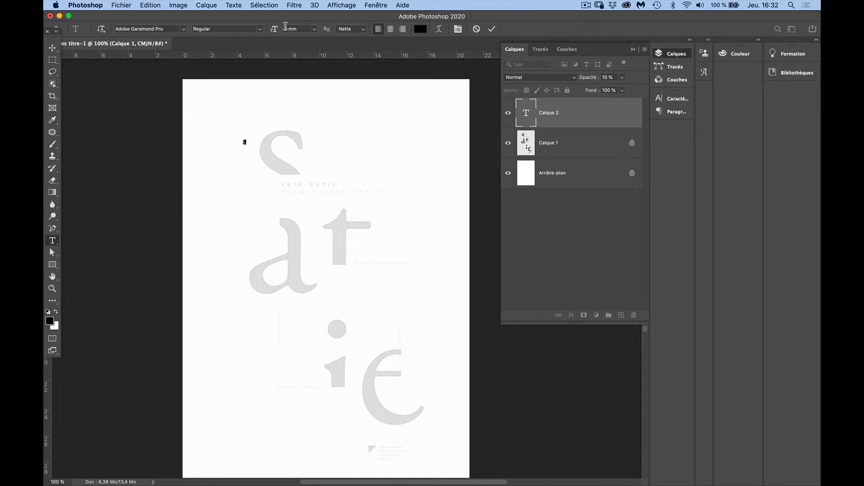
pyautogui.click(302, 27)
pyautogui.click(53, 48)
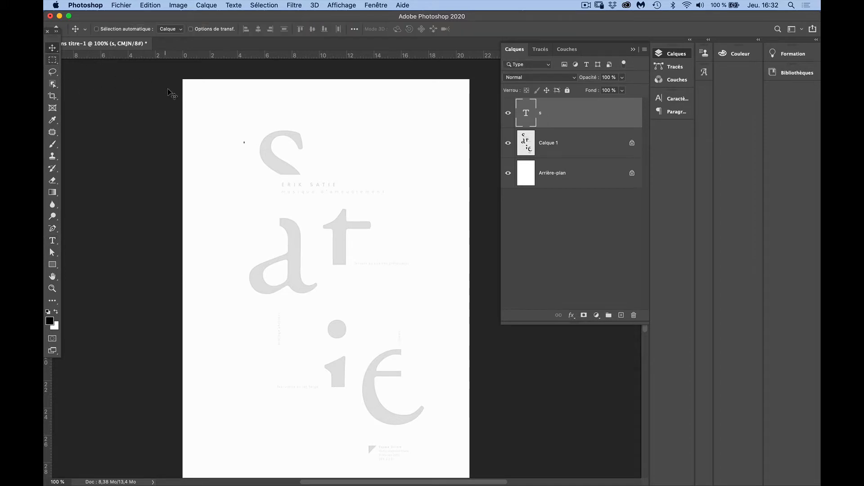
# Scale the "s" proportionally to about 4739%, position it over the template's S, and nudge it slightly right
pyautogui.press('super+t')
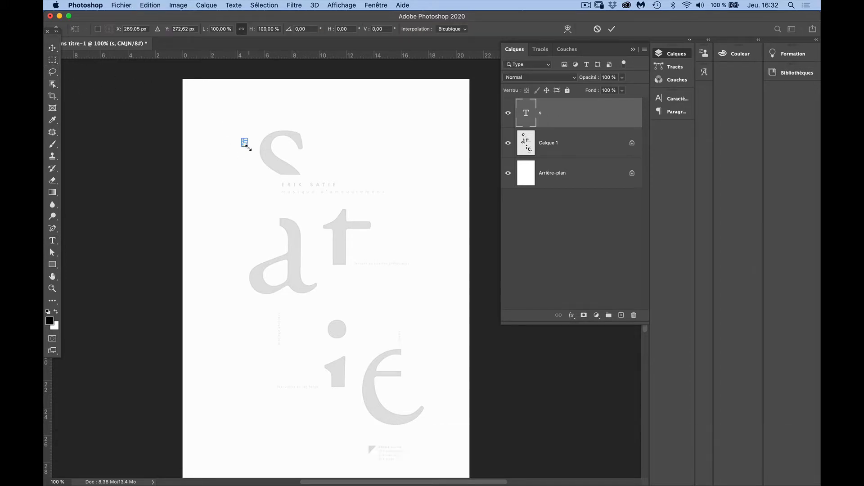
pyautogui.moveTo(247, 145); pyautogui.dragTo(371, 270)
pyautogui.moveTo(291, 166); pyautogui.dragTo(293, 189)
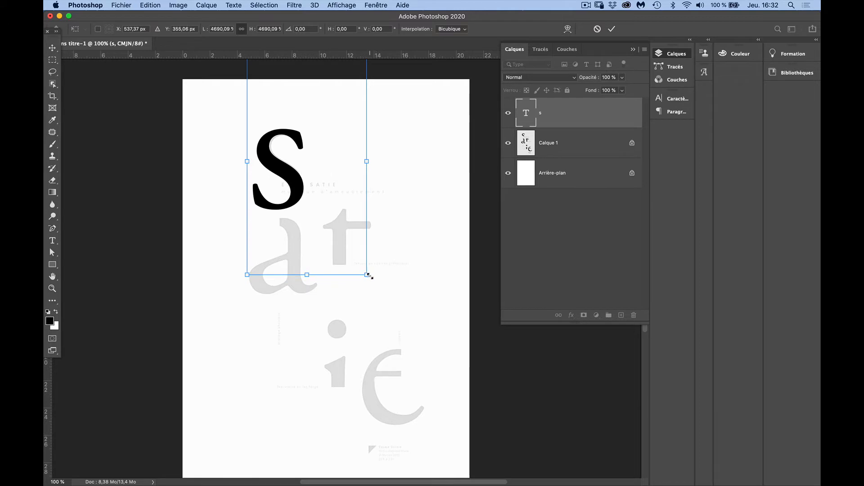
pyautogui.moveTo(369, 276); pyautogui.dragTo(366, 278)
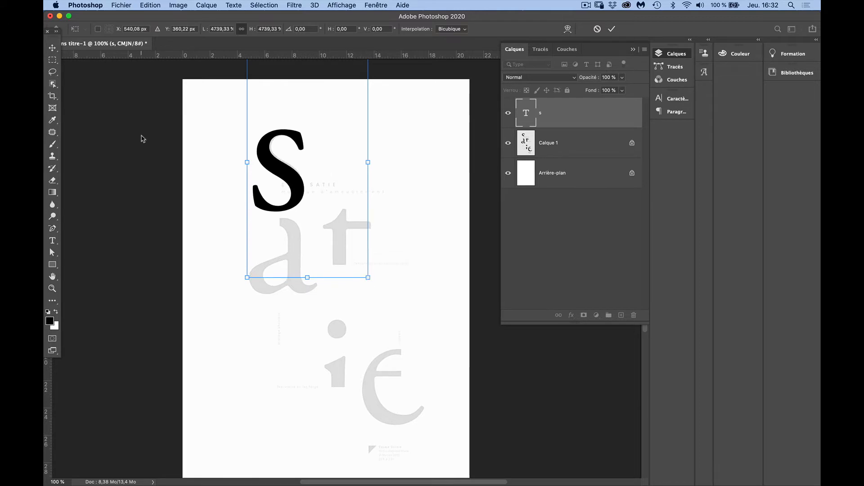
pyautogui.press('Return')
pyautogui.press('Right')
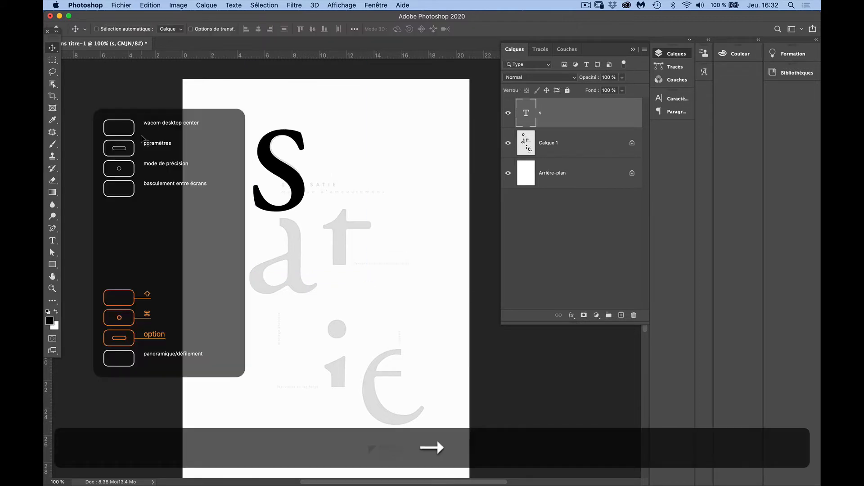
pyautogui.hotkey('alt', 'Right')
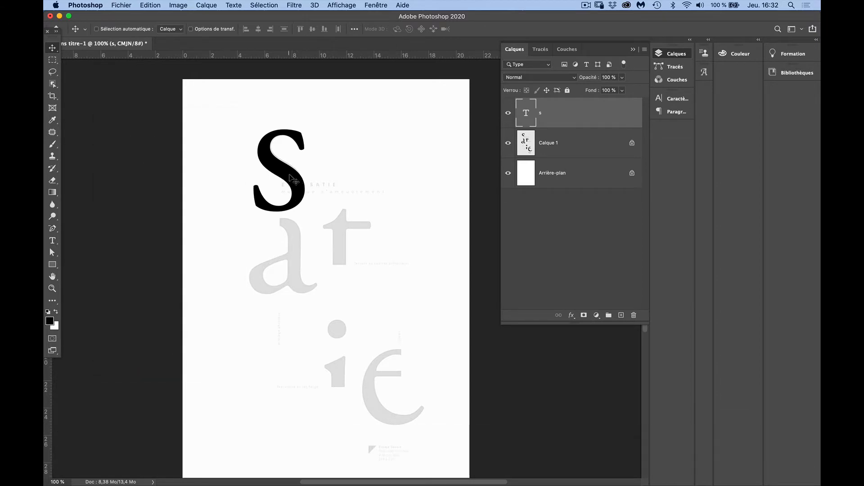
# Nudge the "s" slightly right over the template's S and duplicate its text layer
pyautogui.moveTo(289, 176); pyautogui.dragTo(291, 176)
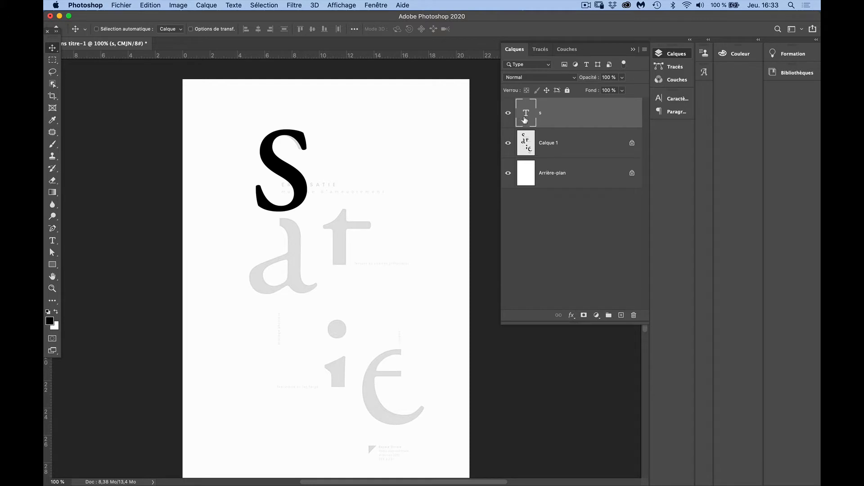
pyautogui.moveTo(526, 113); pyautogui.dragTo(621, 312)
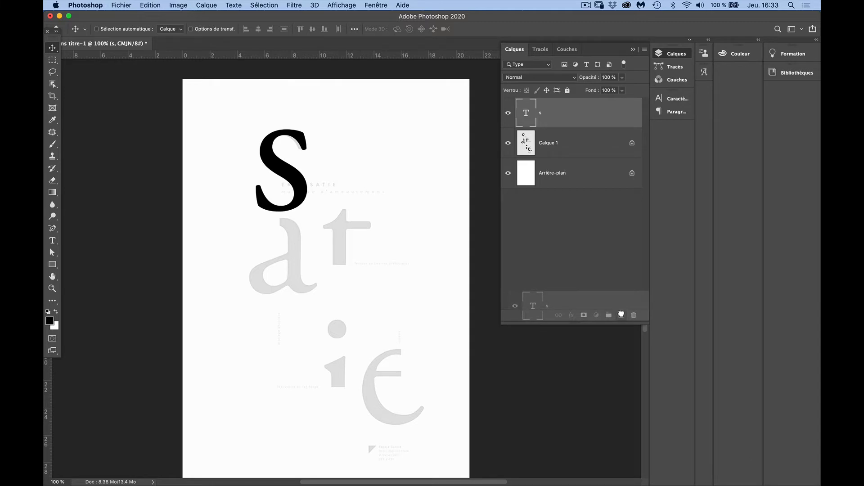
pyautogui.moveTo(621, 311); pyautogui.dragTo(621, 314)
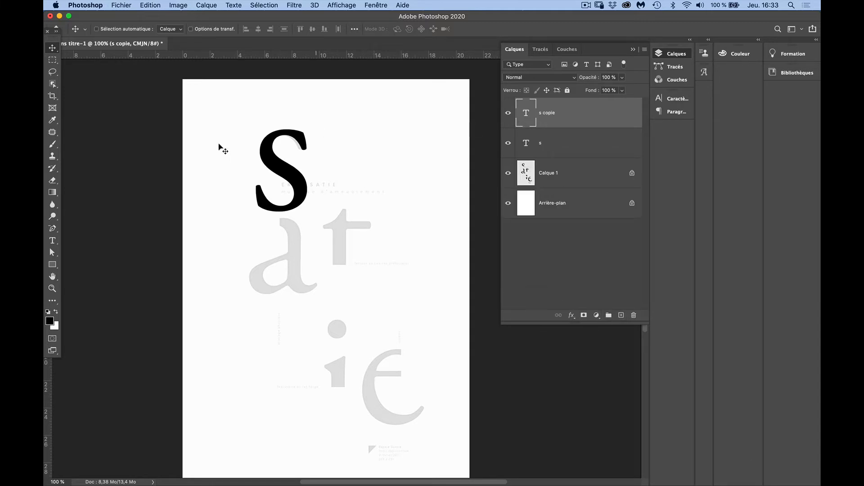
# Replace the duplicated letter with "a" and move it below the "s", over the template's a
pyautogui.click(52, 240)
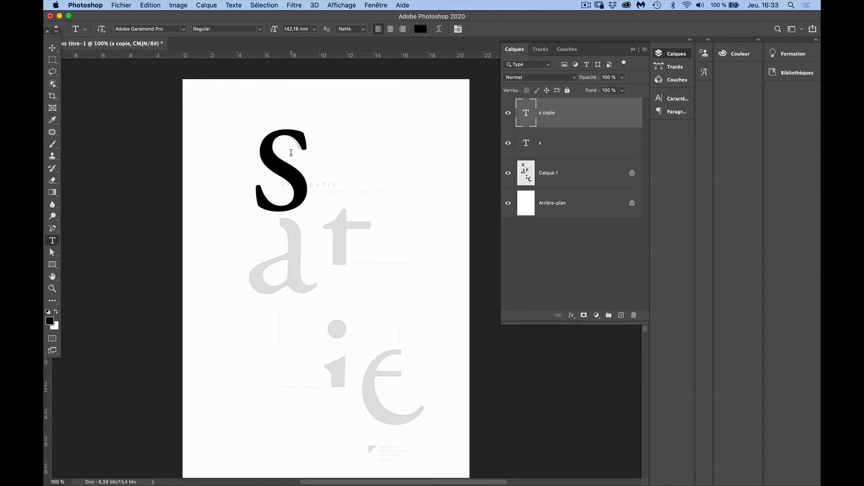
pyautogui.click(291, 152)
pyautogui.press('BackSpace')
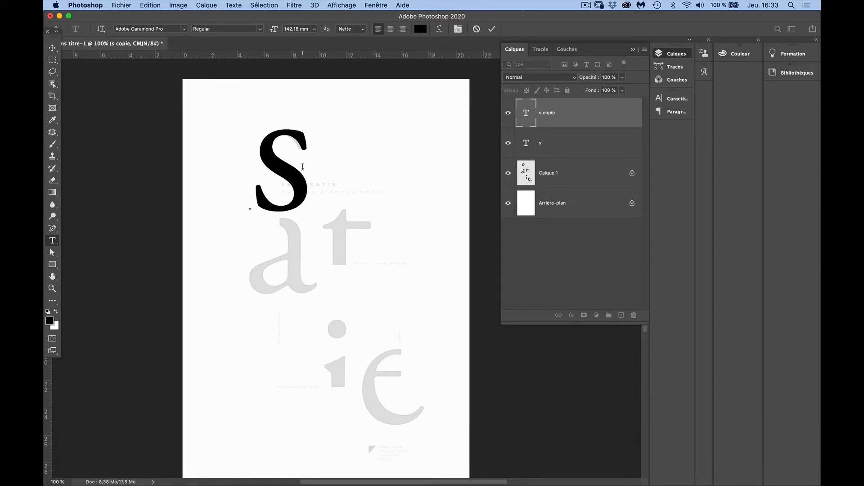
pyautogui.write('a')
pyautogui.click(53, 48)
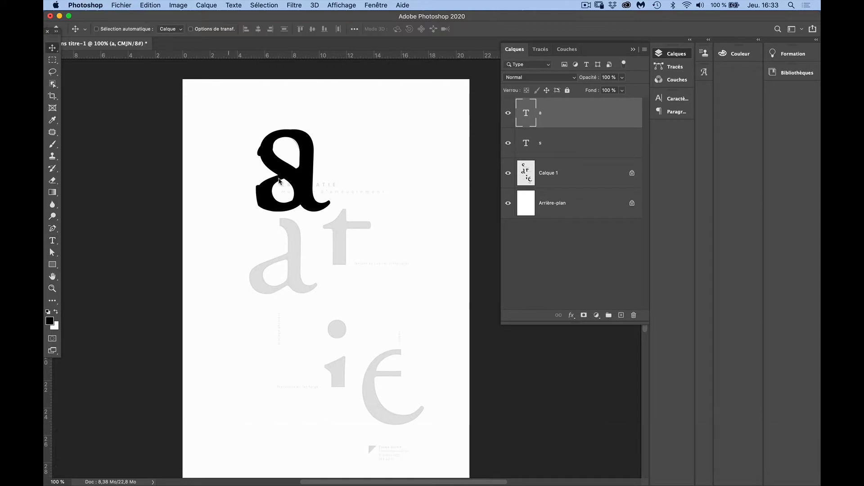
pyautogui.moveTo(304, 203); pyautogui.dragTo(307, 220)
pyautogui.moveTo(305, 244); pyautogui.dragTo(291, 279)
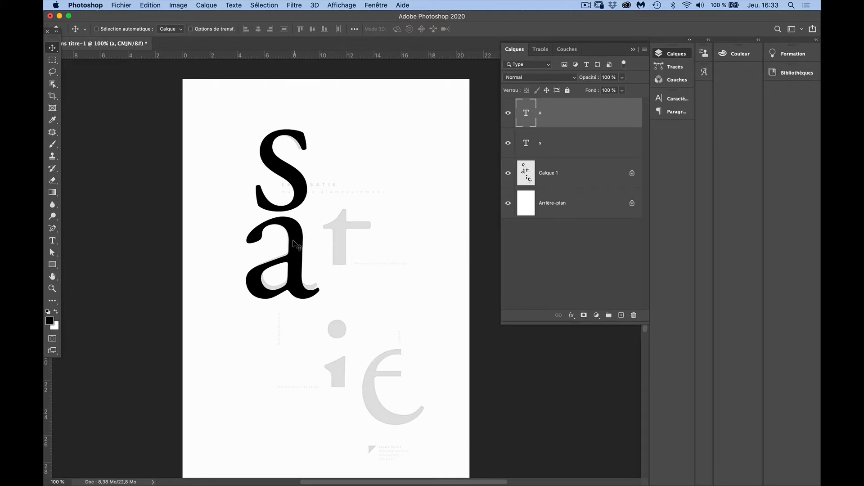
# Duplicate the "a" over the template's t and change the copy's text to "t"
pyautogui.press('alt')
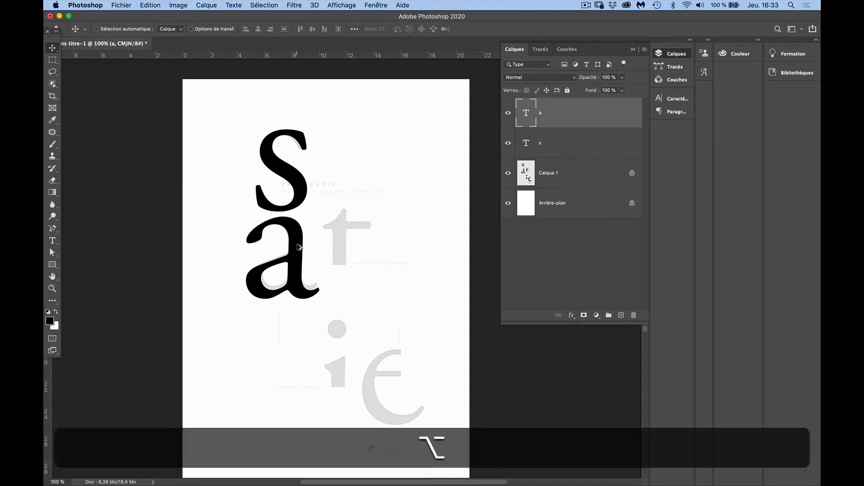
pyautogui.moveTo(296, 243); pyautogui.dragTo(369, 228)
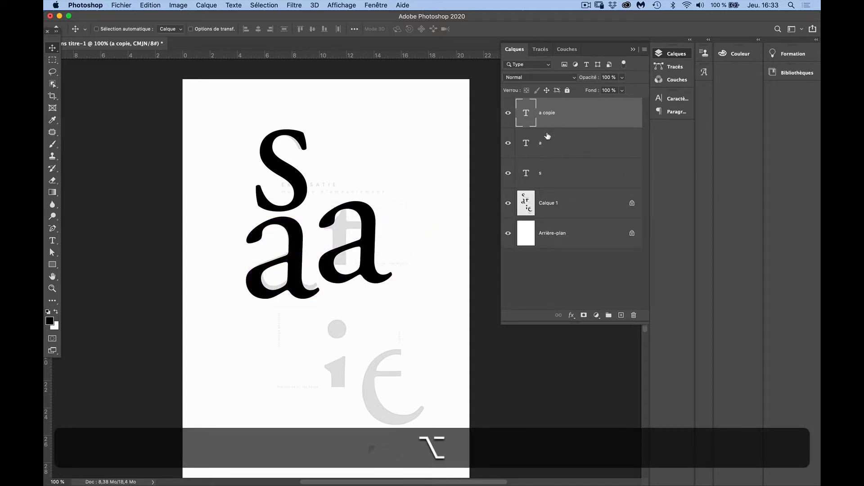
pyautogui.press('t')
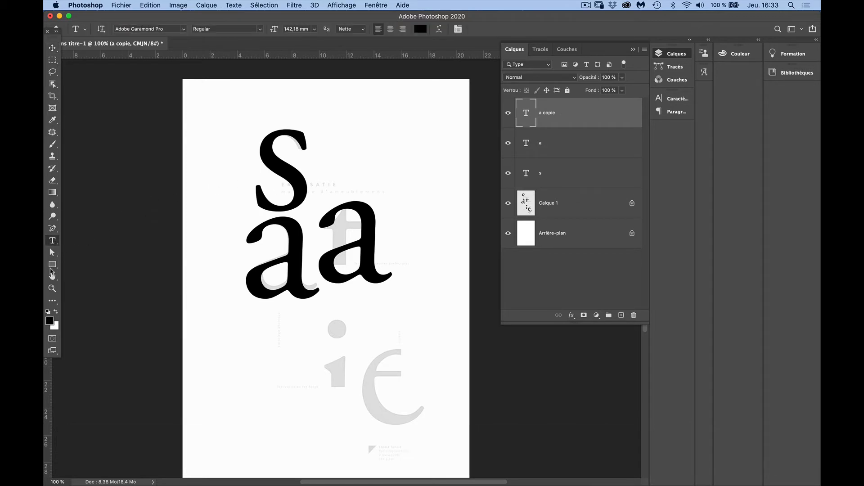
pyautogui.click(377, 236)
pyautogui.press('BackSpace')
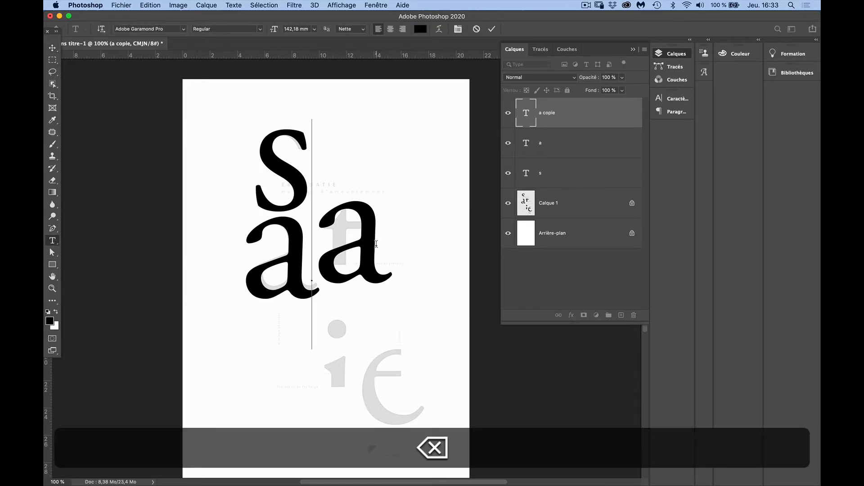
pyautogui.write('t')
pyautogui.click(52, 48)
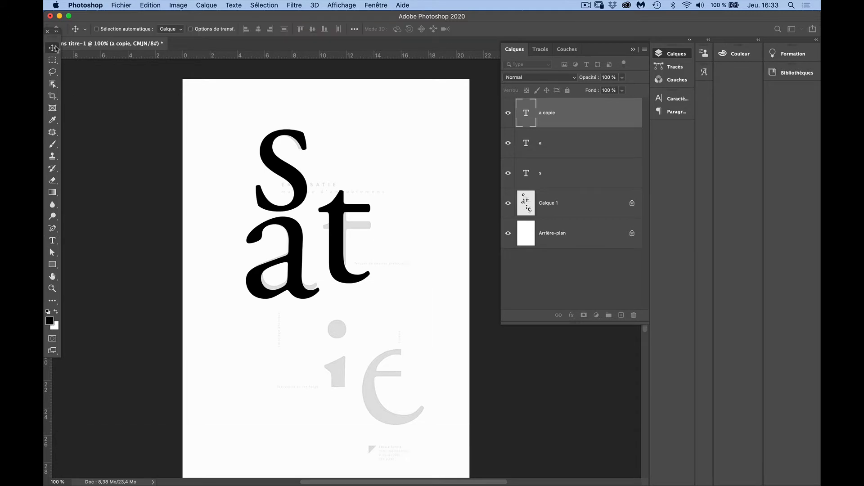
# Duplicate the "t" downward over the template's i and change the copy's text to "i"
pyautogui.moveTo(343, 223); pyautogui.dragTo(346, 355)
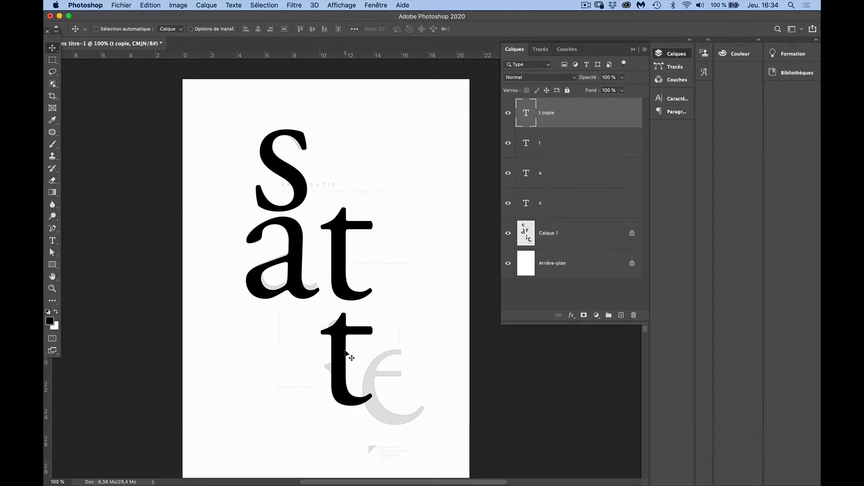
pyautogui.click(52, 241)
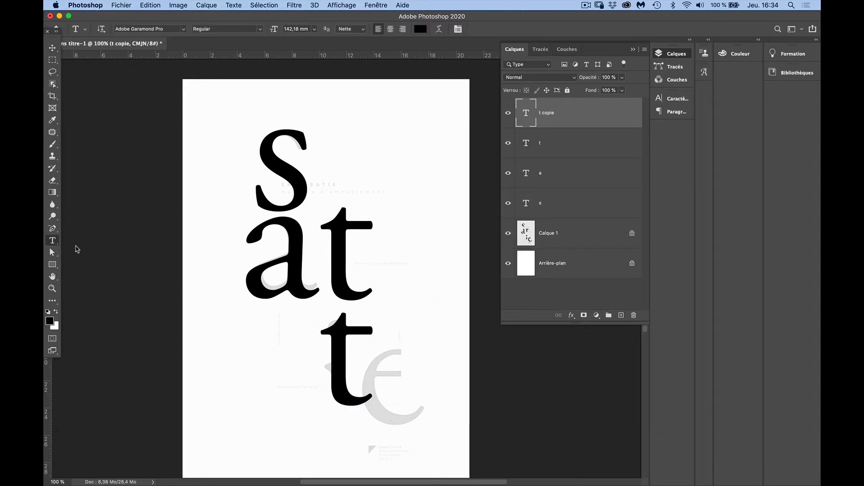
pyautogui.click(343, 342)
pyautogui.press('BackSpace')
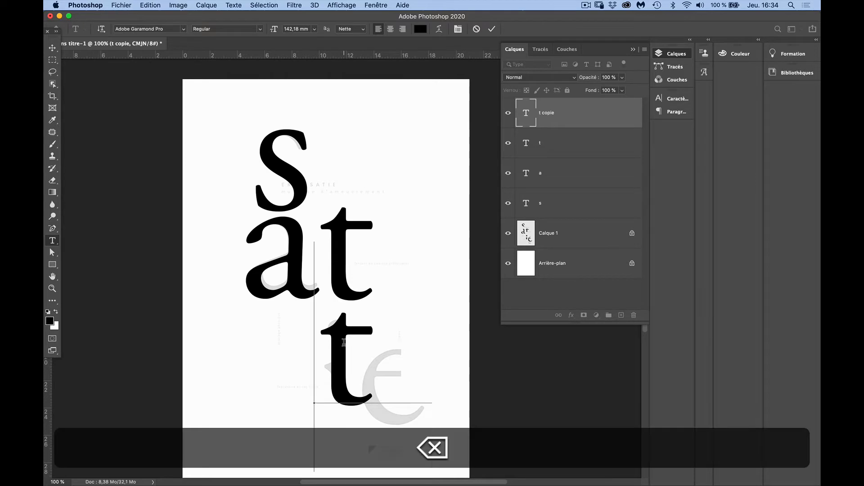
pyautogui.write('i')
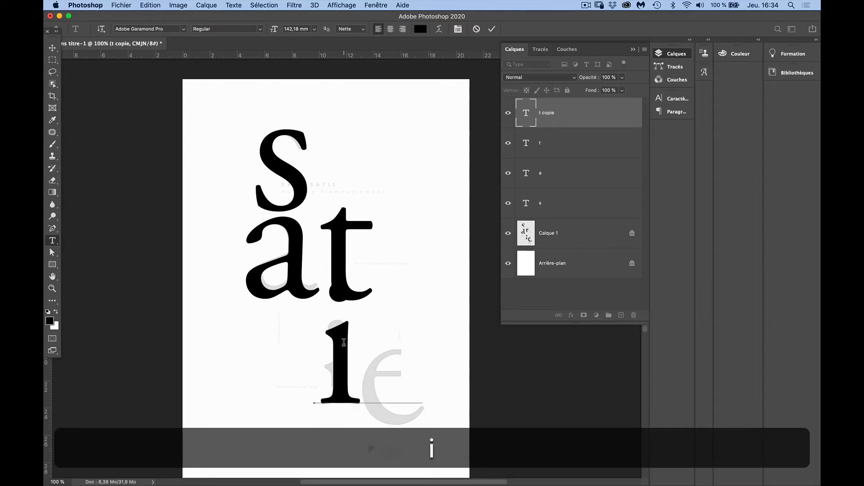
pyautogui.click(52, 47)
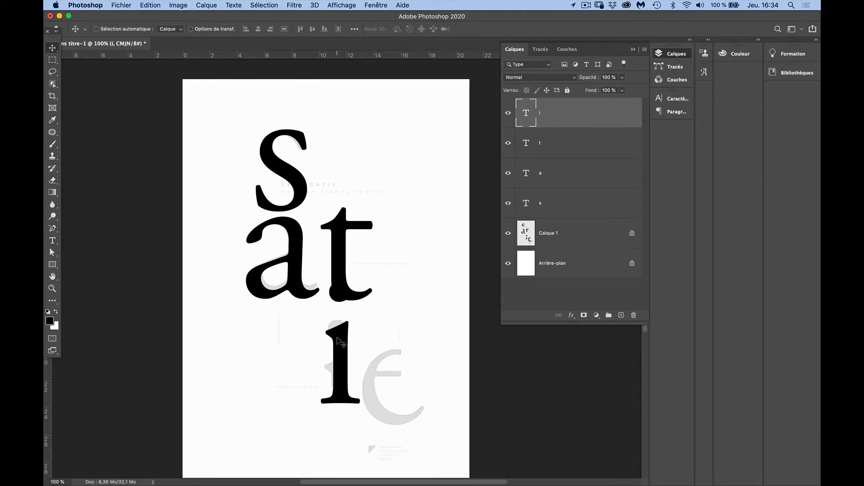
# Duplicate the "i" horizontally toward the template's e and change the copy's text to "e"
pyautogui.moveTo(341, 342); pyautogui.dragTo(391, 345)
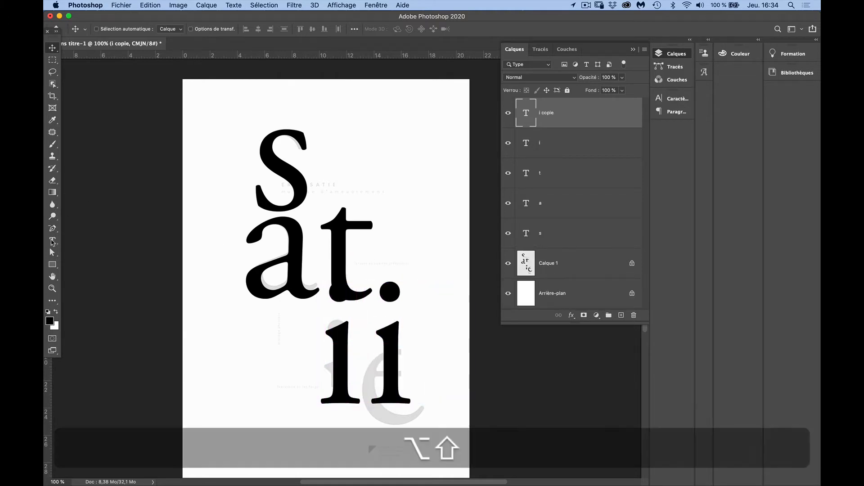
pyautogui.click(52, 240)
pyautogui.click(383, 332)
pyautogui.press('Right')
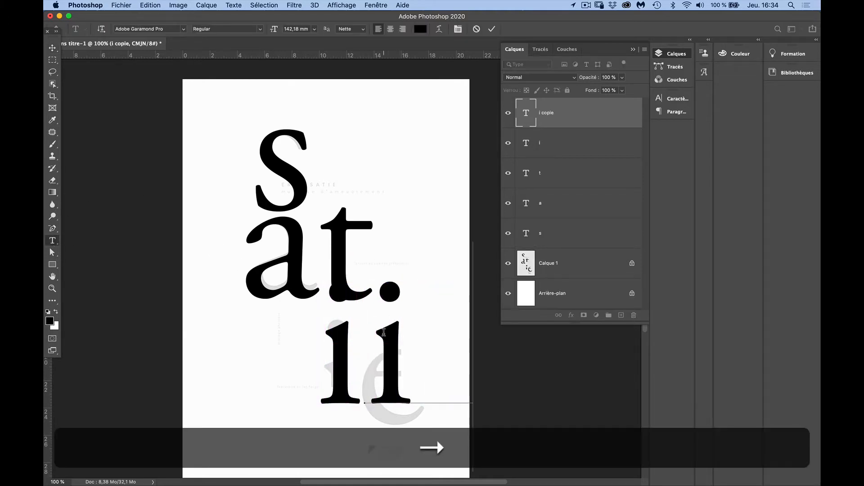
pyautogui.press('BackSpace')
pyautogui.write('e')
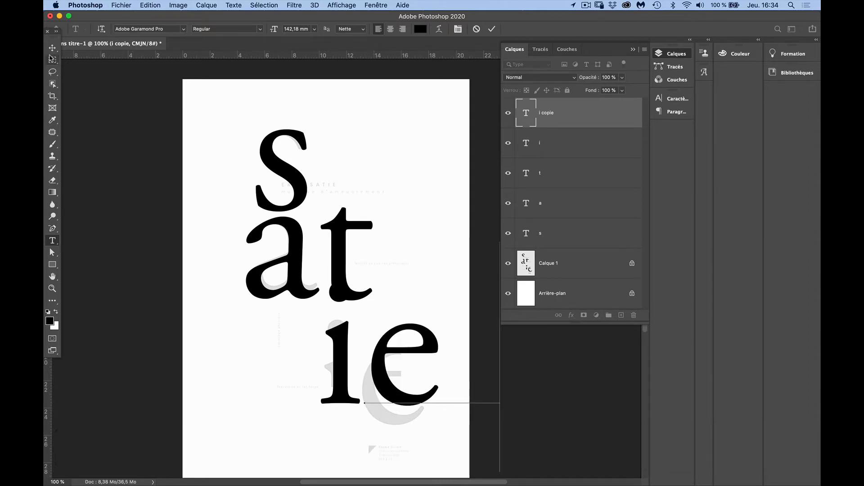
pyautogui.click(52, 48)
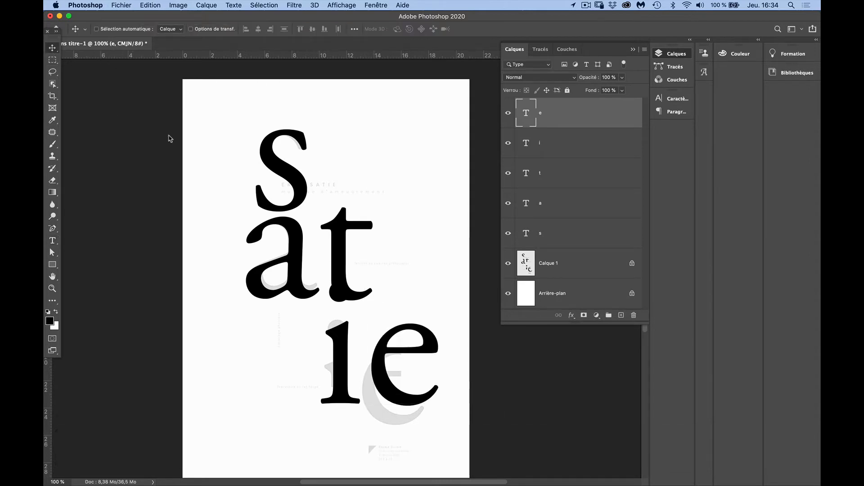
# Move the "i" and "e" layers down together, then fit the "e" alone over the template's e
pyautogui.keyDown('shift'); pyautogui.click(545, 145); pyautogui.keyUp('shift')
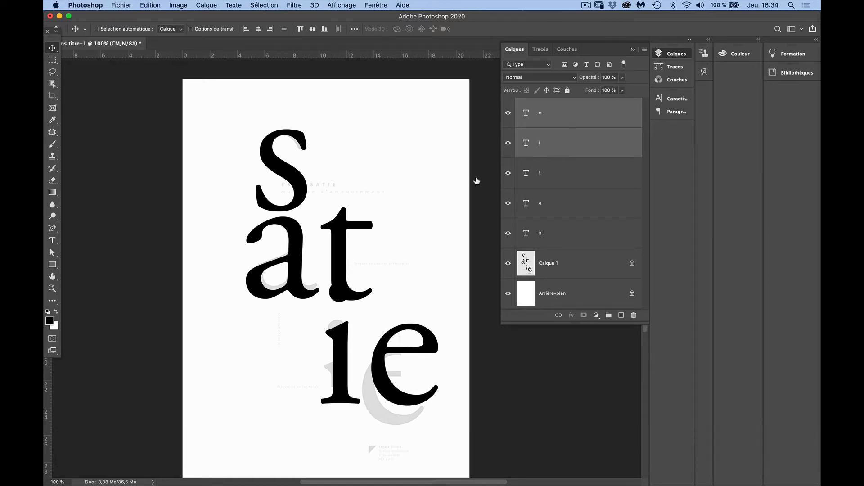
pyautogui.moveTo(382, 349); pyautogui.dragTo(382, 383)
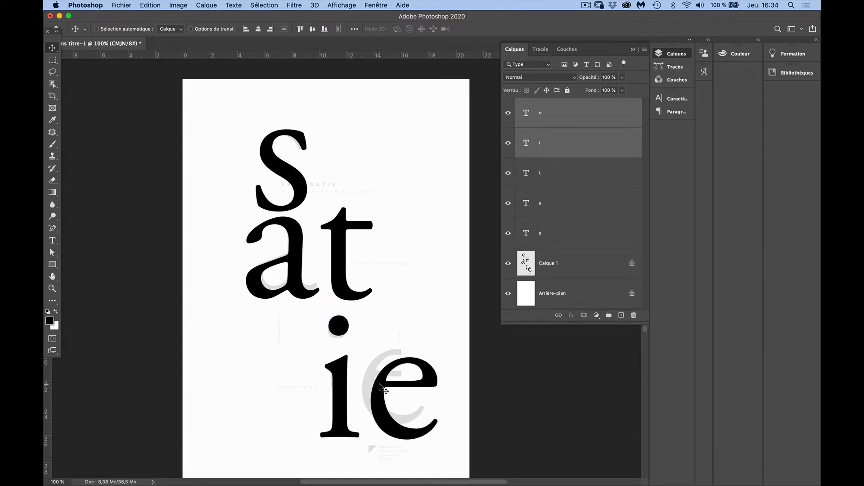
pyautogui.click(548, 118)
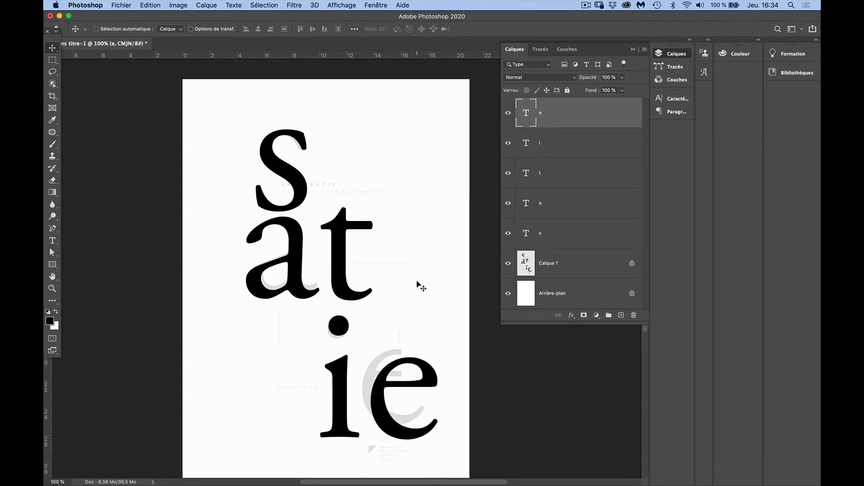
pyautogui.moveTo(386, 377); pyautogui.dragTo(377, 380)
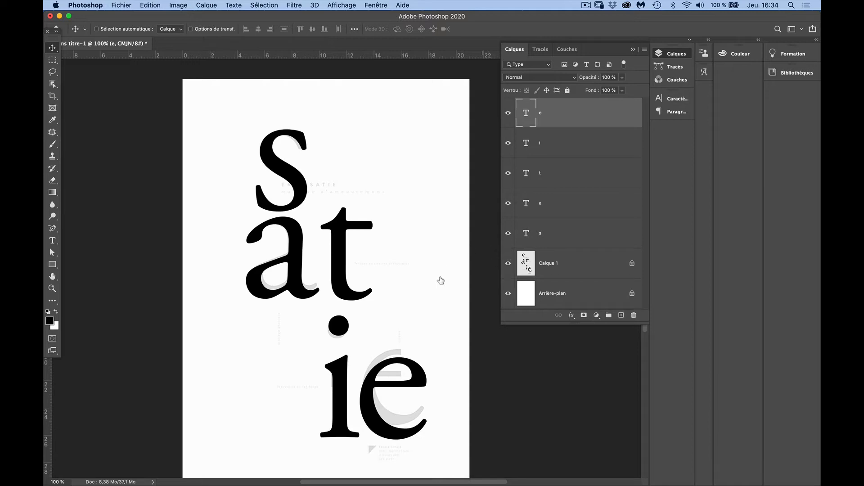
pyautogui.moveTo(424, 380); pyautogui.dragTo(419, 370)
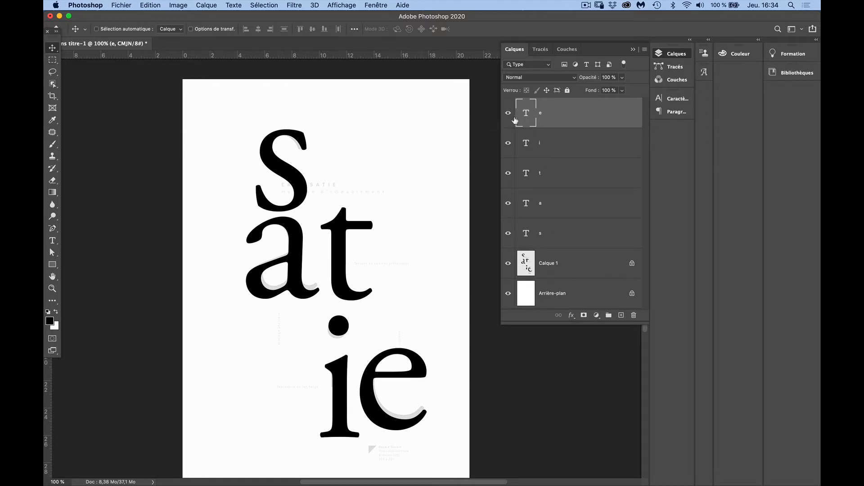
# Add a layer mask and a vector mask to the "e" text layer
pyautogui.click(583, 315)
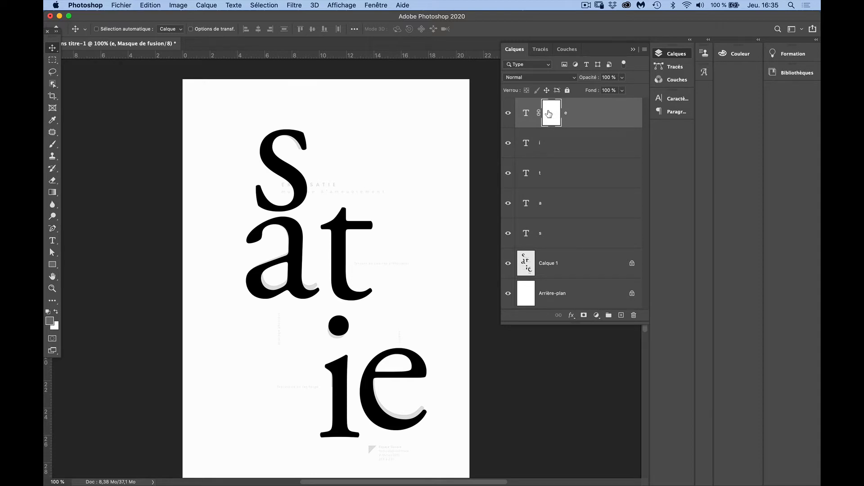
pyautogui.click(584, 316)
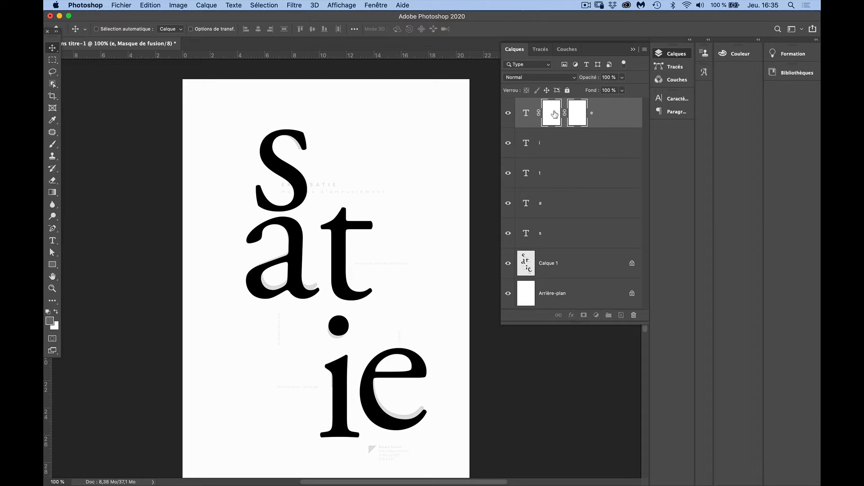
pyautogui.click(576, 121)
pyautogui.click(602, 120)
pyautogui.click(551, 126)
pyautogui.click(569, 115)
# Activate the Pen tool in path mode for drawing on the "e" layer's vector mask
pyautogui.click(52, 228)
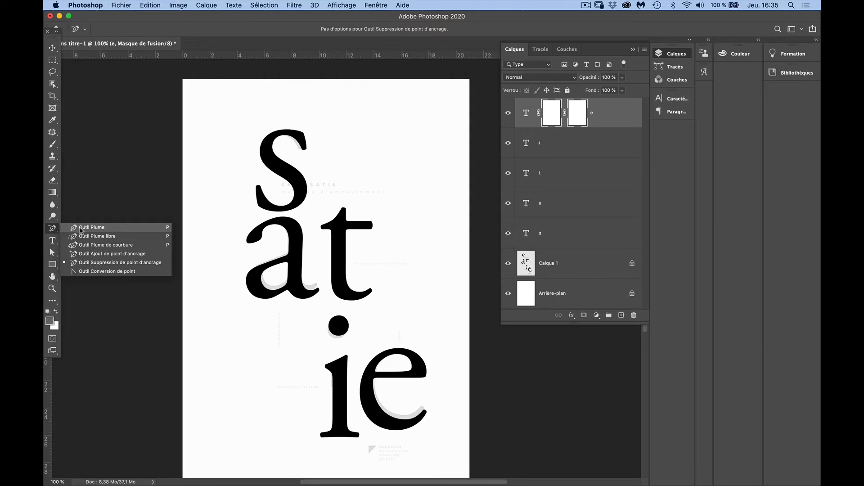
pyautogui.click(86, 228)
pyautogui.click(53, 265)
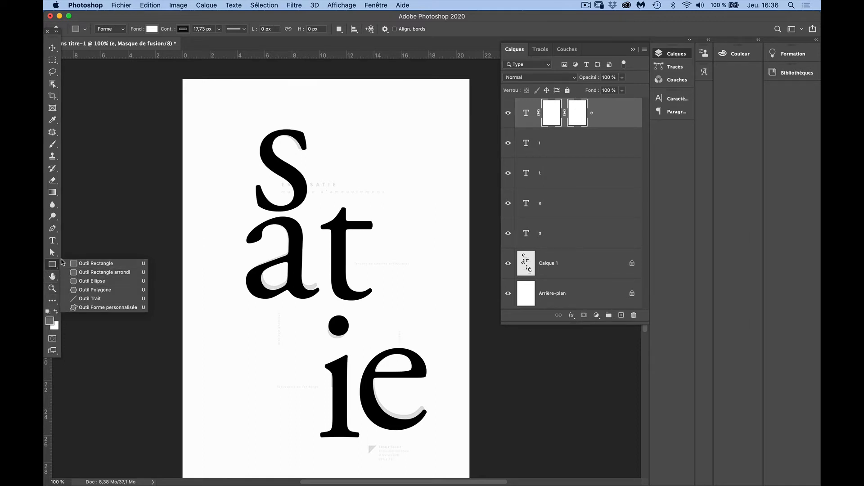
pyautogui.click(53, 231)
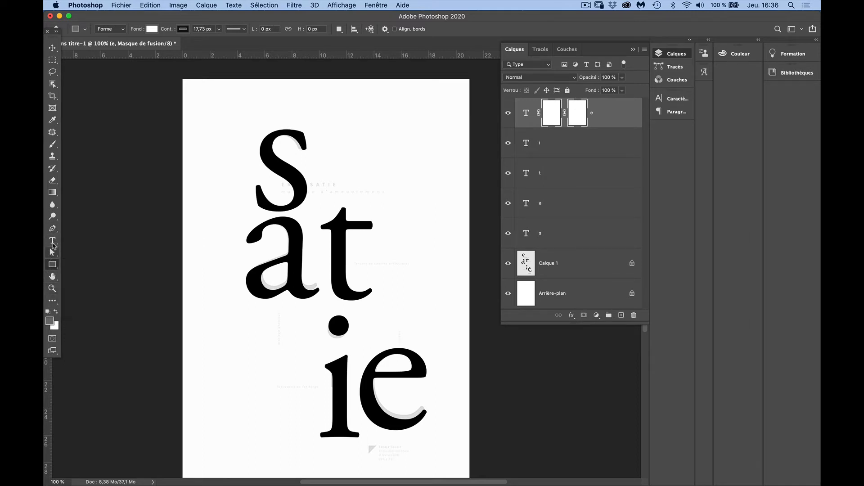
pyautogui.click(53, 229)
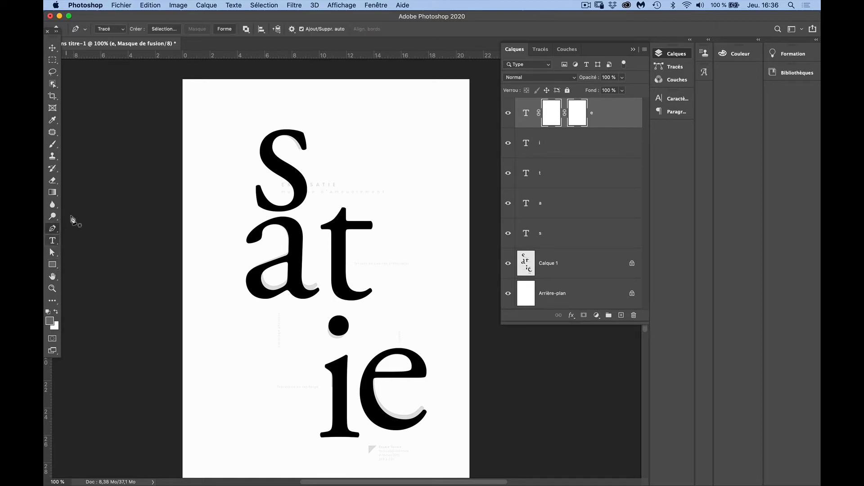
# Compare the "e" and "s" with the cut letters of the template by briefly hiding each layer and showing it again
pyautogui.click(508, 115)
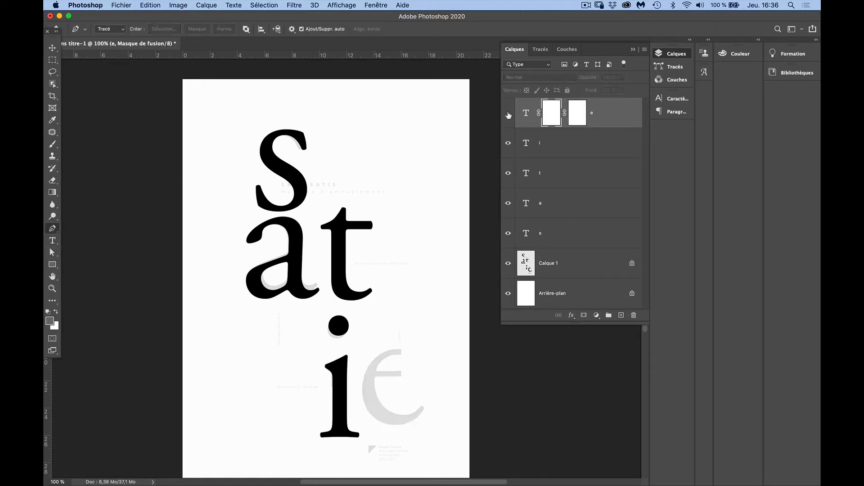
pyautogui.click(508, 115)
pyautogui.click(507, 235)
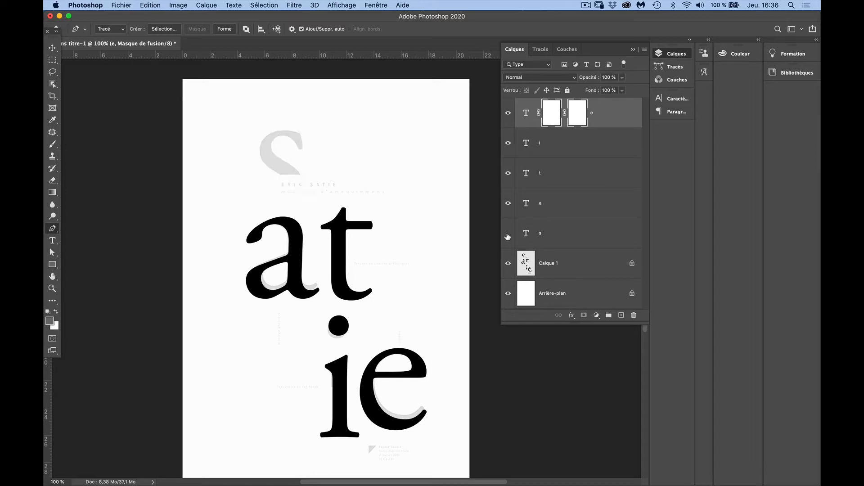
pyautogui.click(508, 234)
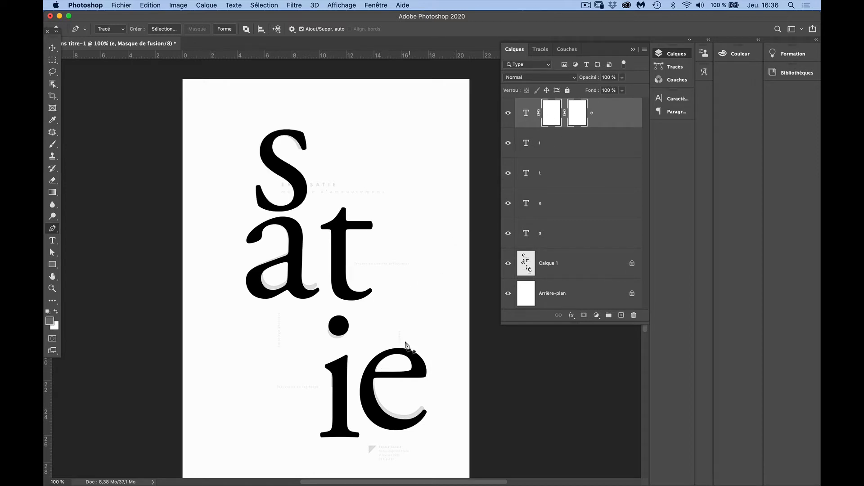
# Draw a closed path on the "e" layer's vector mask that cuts away the right part of the upper bowl, as in the template
pyautogui.scroll(-3, 396, 351)
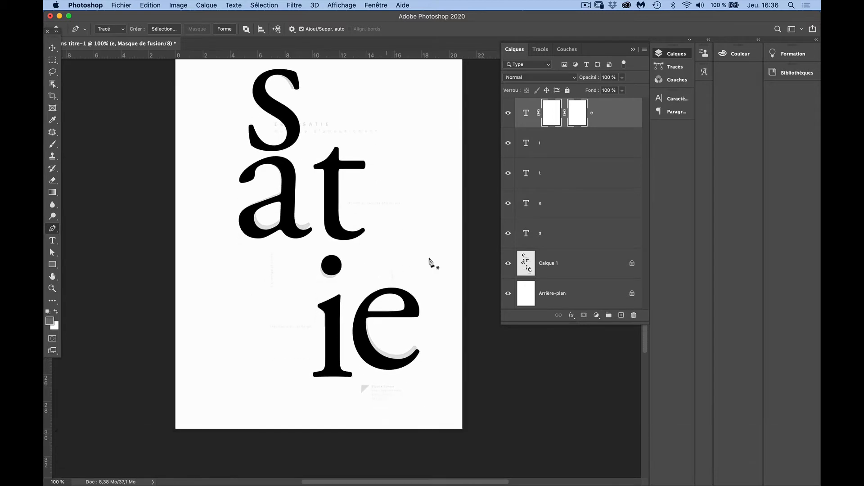
pyautogui.click(507, 113)
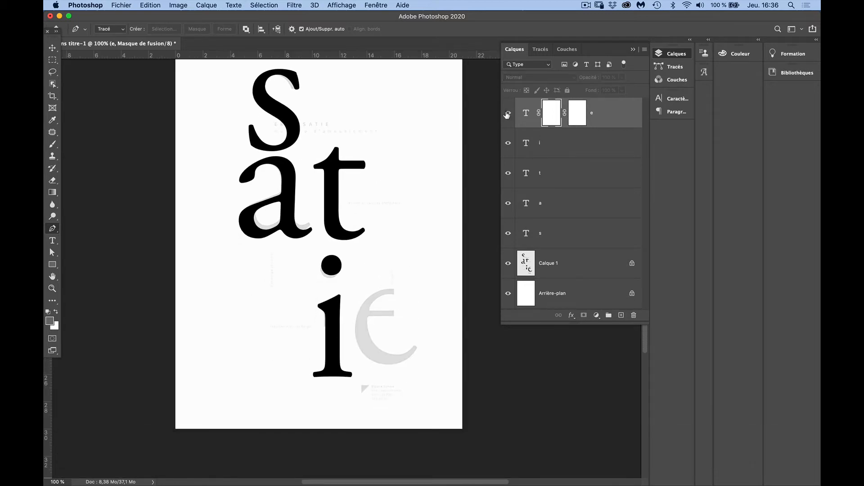
pyautogui.click(508, 114)
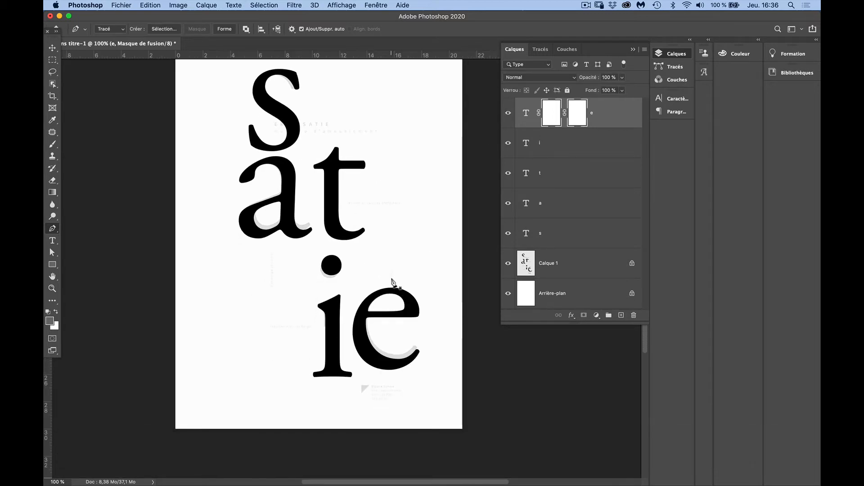
pyautogui.click(390, 277)
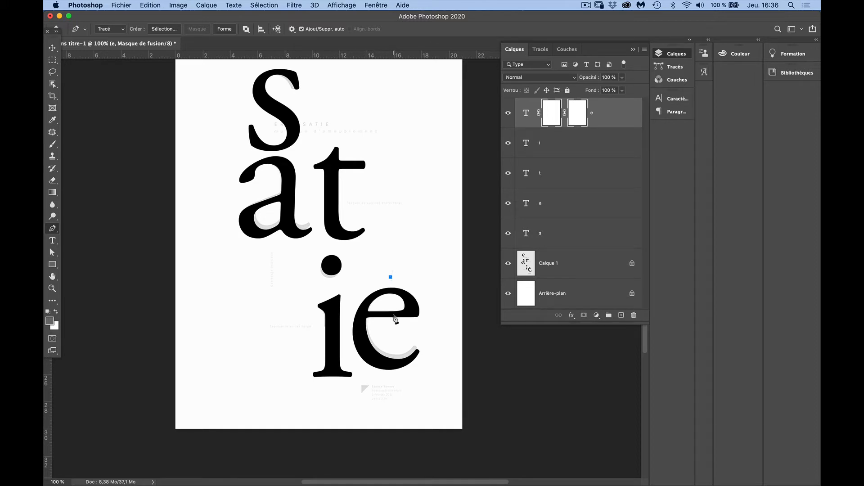
pyautogui.press('shift')
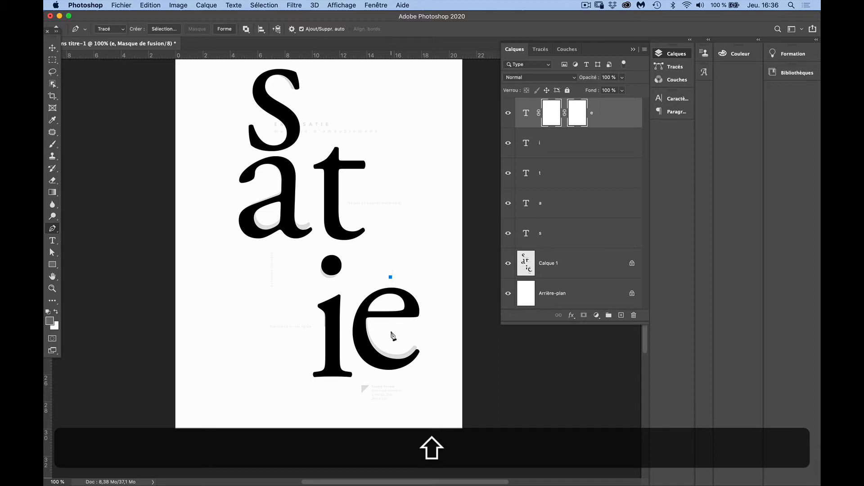
pyautogui.keyDown('shift'); pyautogui.click(391, 333); pyautogui.keyUp('shift')
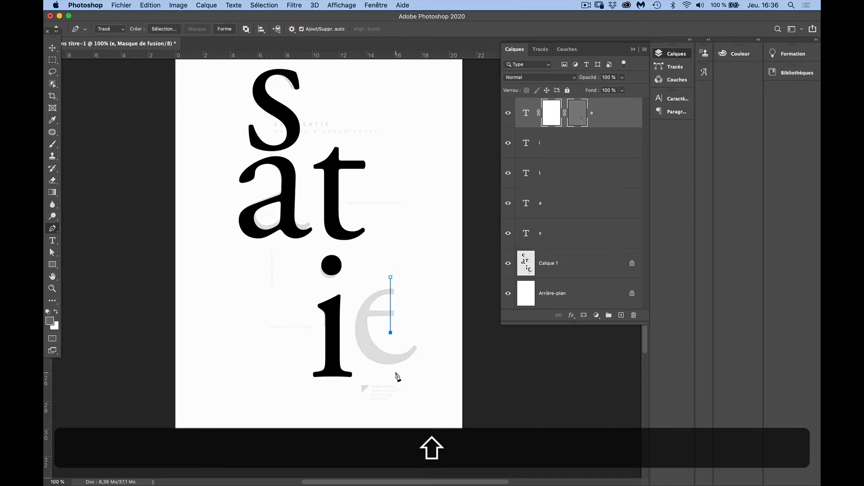
pyautogui.click(429, 336)
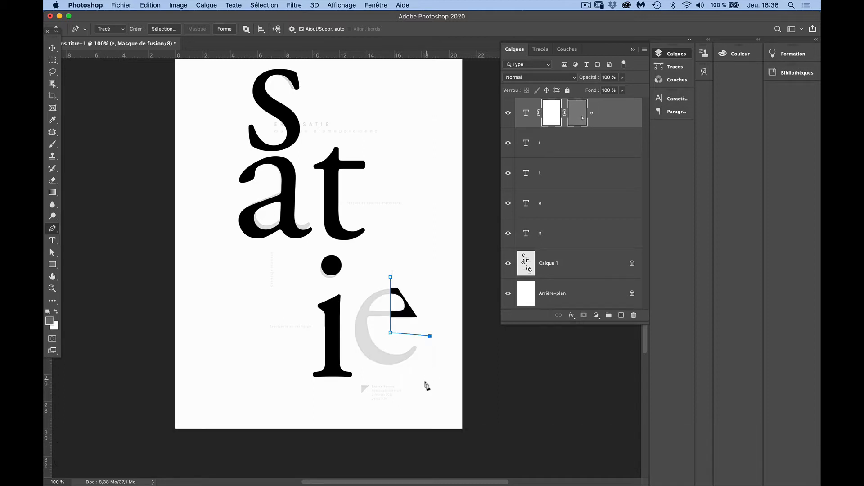
pyautogui.click(424, 381)
pyautogui.click(358, 375)
pyautogui.click(339, 318)
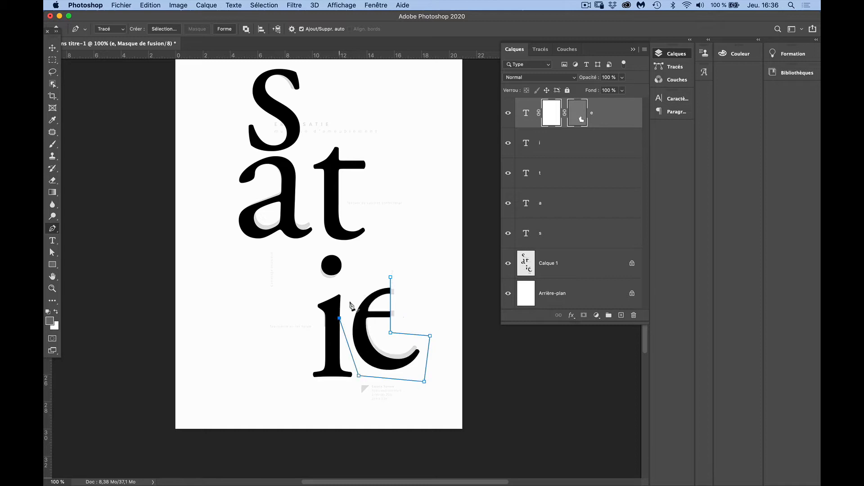
pyautogui.click(367, 274)
pyautogui.click(390, 276)
# Compare the "i" with the template's cut letter, and add a layer mask and a vector mask to its layer
pyautogui.click(549, 147)
pyautogui.click(508, 143)
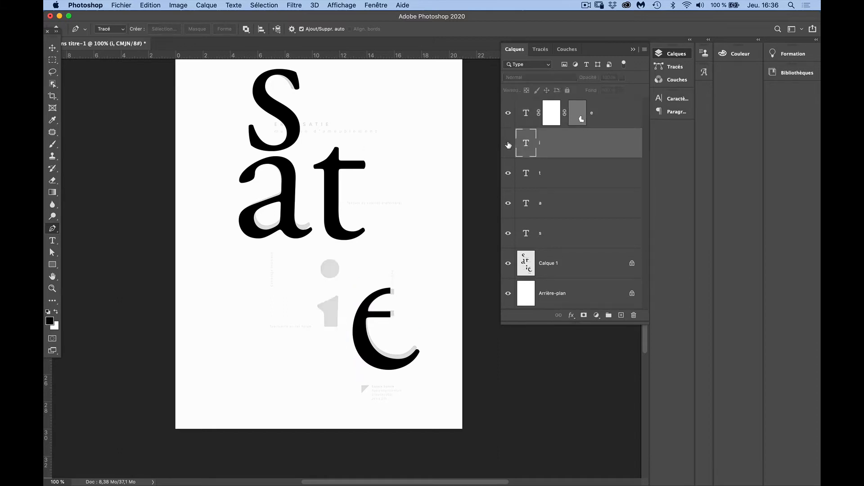
pyautogui.click(508, 144)
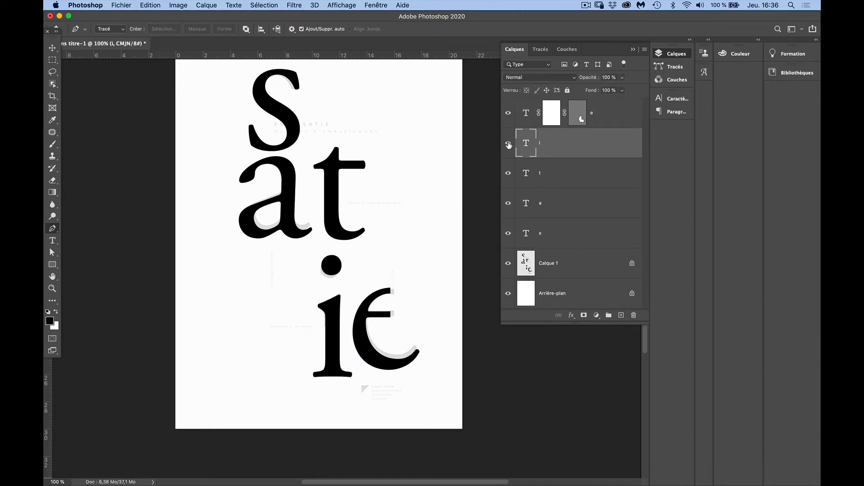
pyautogui.click(583, 317)
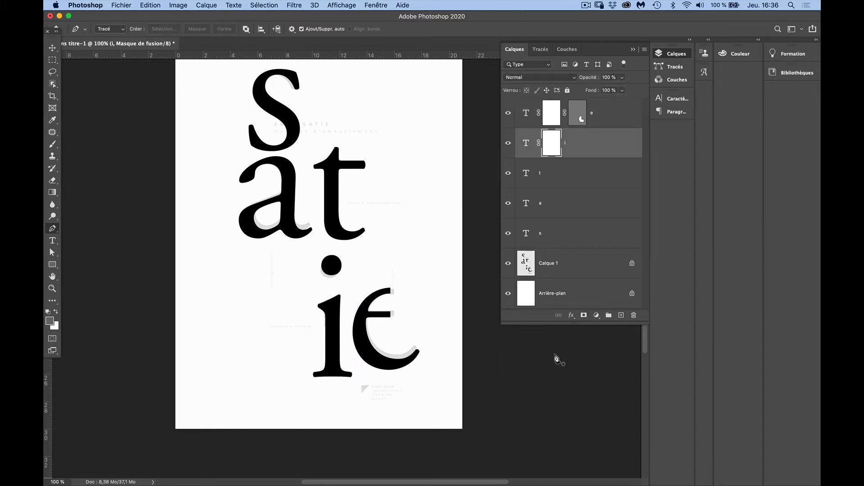
pyautogui.click(583, 316)
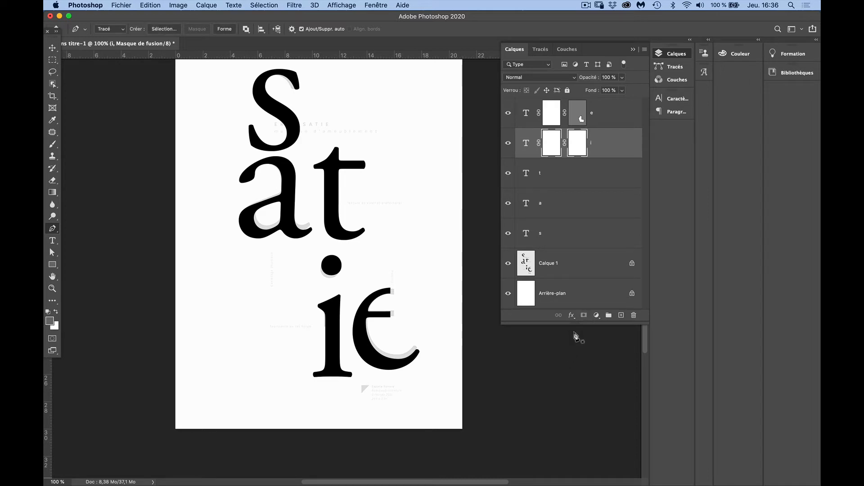
# Draw a closed four-point path around the dot and upper stem of the "i", cutting off the lower stem with a horizontal edge
pyautogui.click(348, 328)
pyautogui.keyDown('shift'); pyautogui.click(293, 328); pyautogui.keyUp('shift')
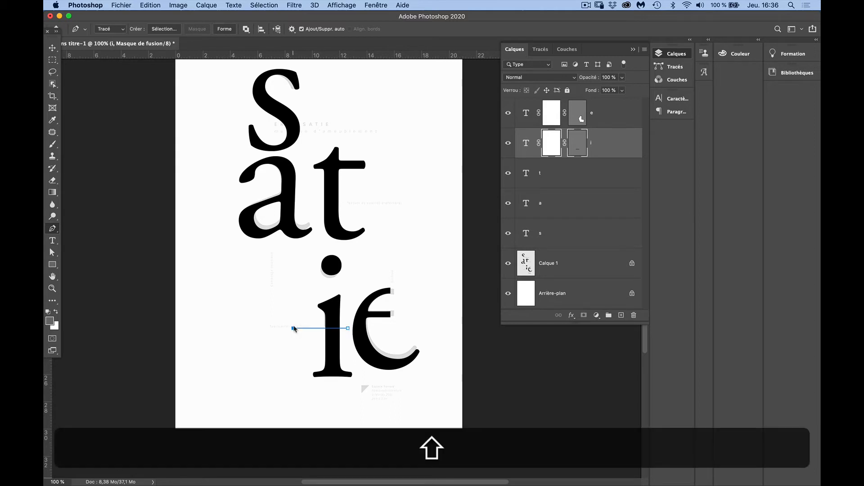
pyautogui.click(301, 250)
pyautogui.click(358, 250)
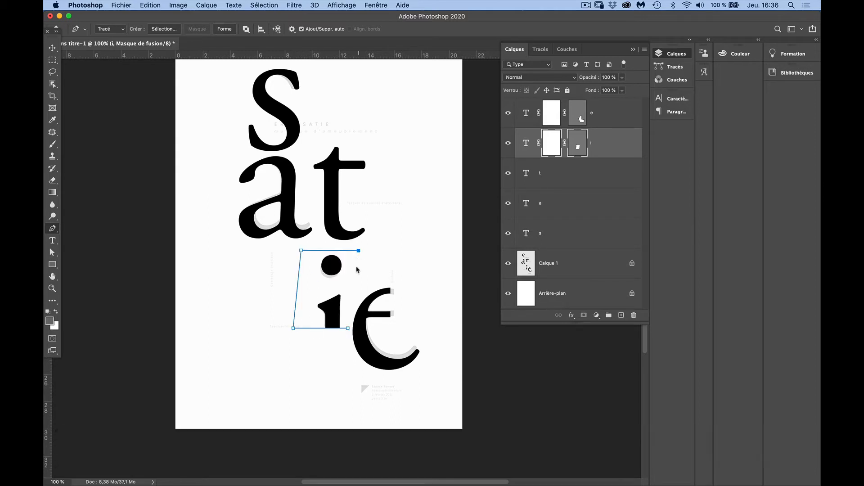
pyautogui.click(348, 329)
# Compare the "t" with the template's cut letter, and add a layer mask and a vector mask to its layer
pyautogui.click(516, 178)
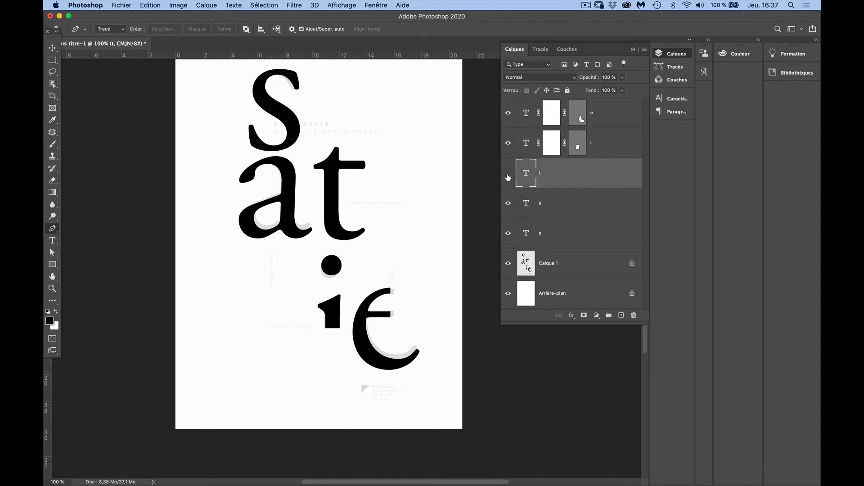
pyautogui.click(508, 177)
pyautogui.click(508, 177)
pyautogui.click(583, 315)
pyautogui.click(584, 316)
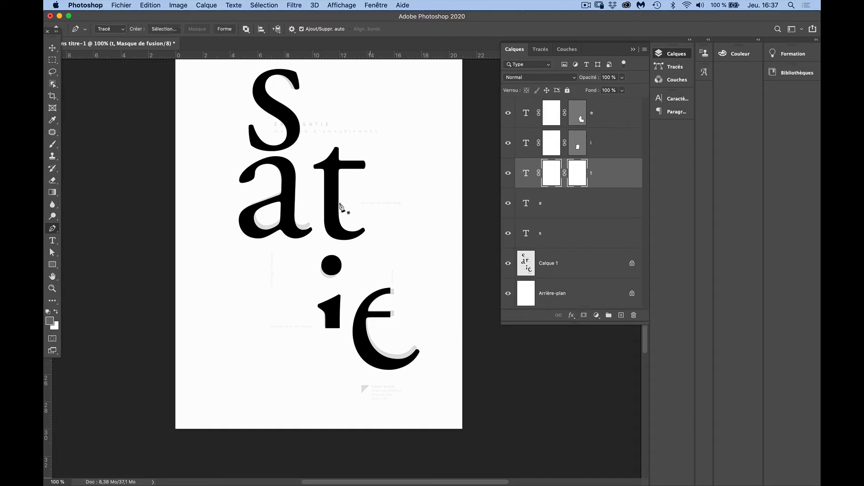
# Draw a closed four-point path around the upper part of the "t", cutting off its curved foot with a horizontal edge
pyautogui.click(305, 205)
pyautogui.keyDown('shift'); pyautogui.click(381, 205); pyautogui.keyUp('shift')
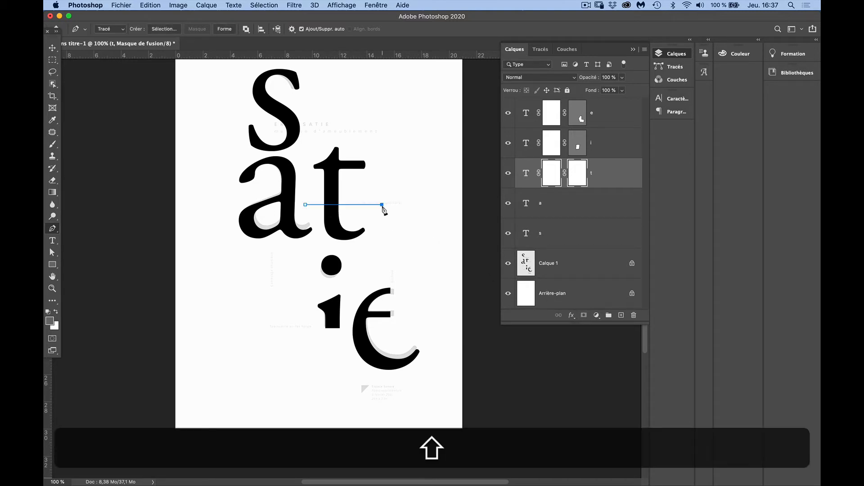
pyautogui.click(384, 135)
pyautogui.click(305, 140)
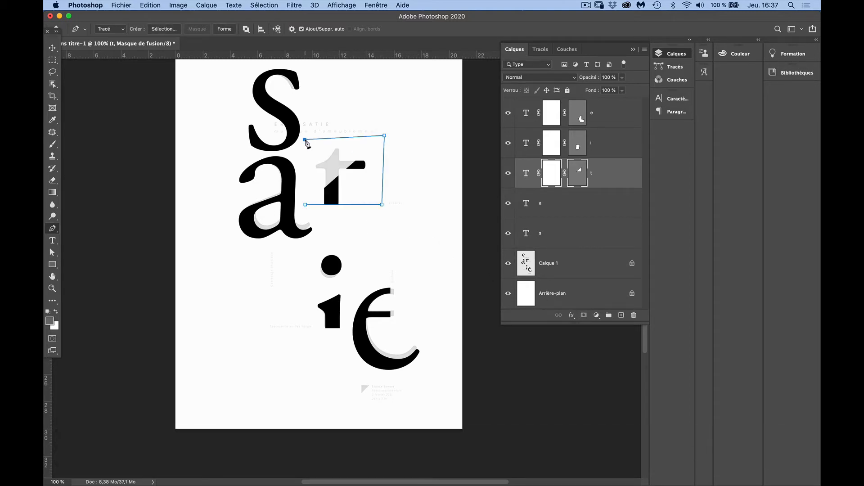
pyautogui.click(305, 205)
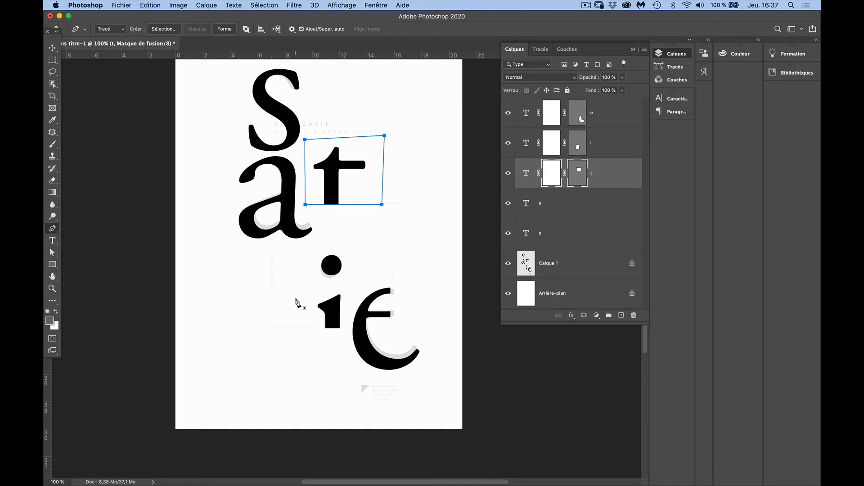
# Compare the "a" with the template's cut letter, and add a layer mask and a vector mask to its layer
pyautogui.click(508, 203)
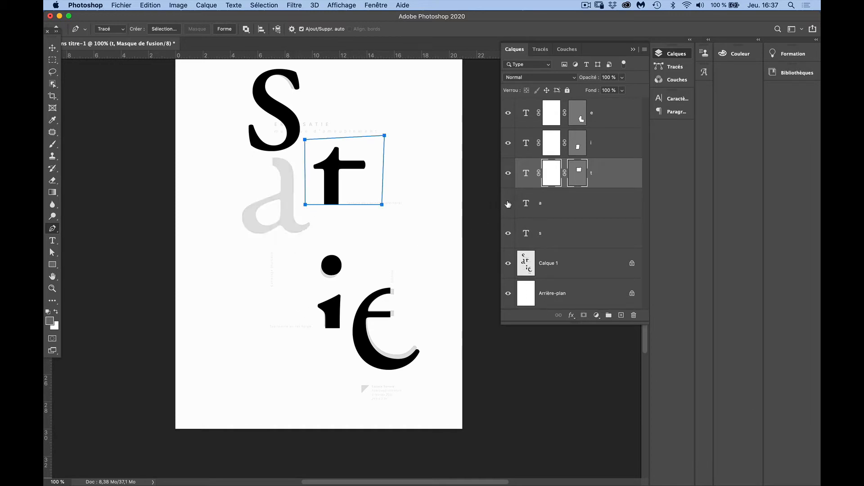
pyautogui.click(508, 204)
pyautogui.click(546, 209)
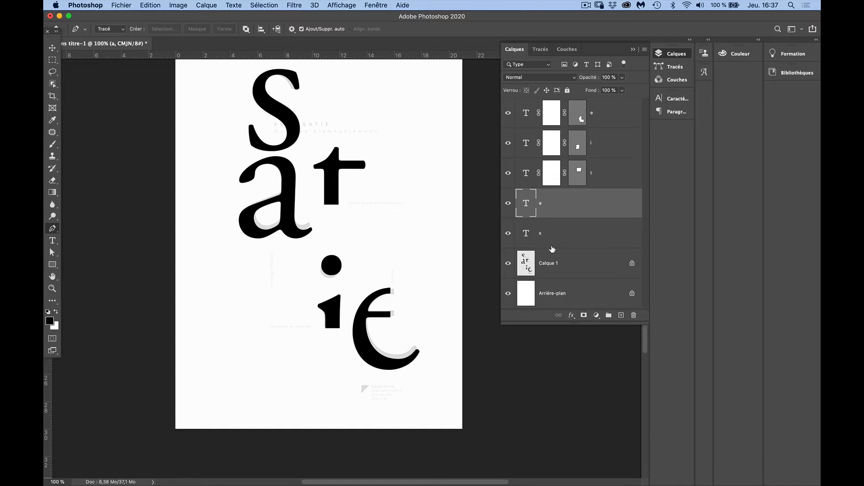
pyautogui.click(585, 316)
pyautogui.click(586, 315)
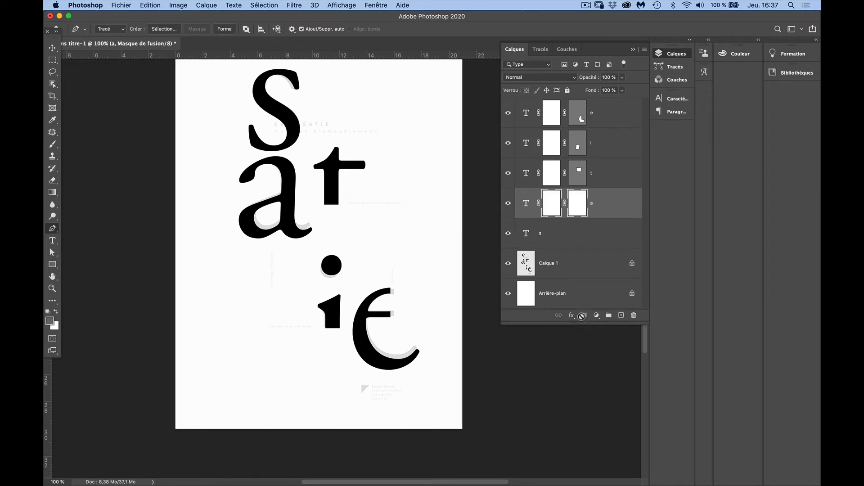
# Draw a closed path around the "a" that cuts away the upper-left terminal with a vertical edge and keeps the rest of the letter
pyautogui.click(266, 147)
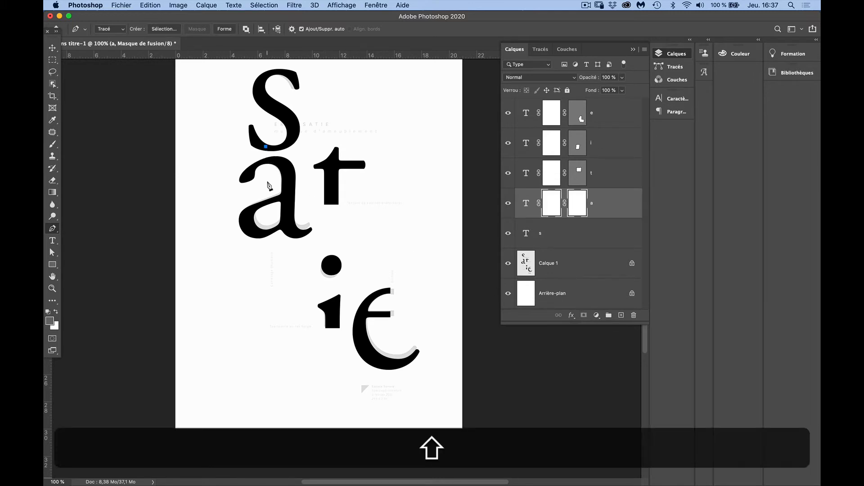
pyautogui.keyDown('shift'); pyautogui.click(267, 182); pyautogui.keyUp('shift')
pyautogui.keyDown('shift'); pyautogui.click(220, 188); pyautogui.keyUp('shift')
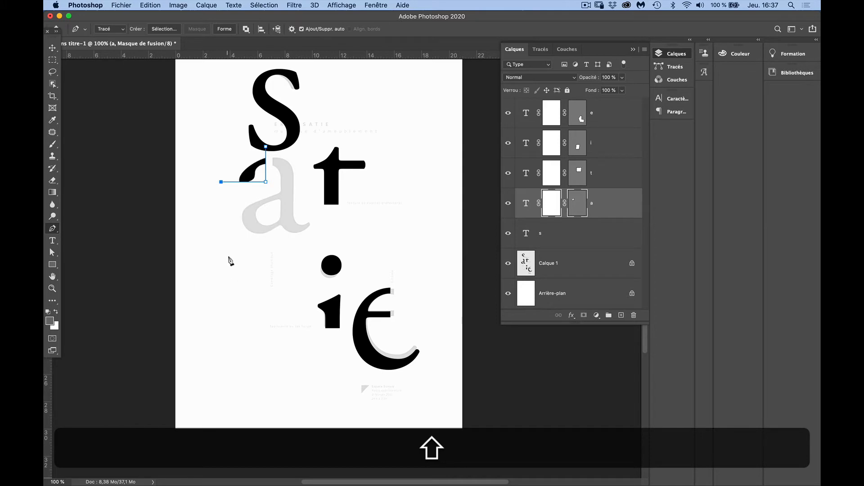
pyautogui.press('shift+super+z')
pyautogui.press('super+z')
pyautogui.click(226, 209)
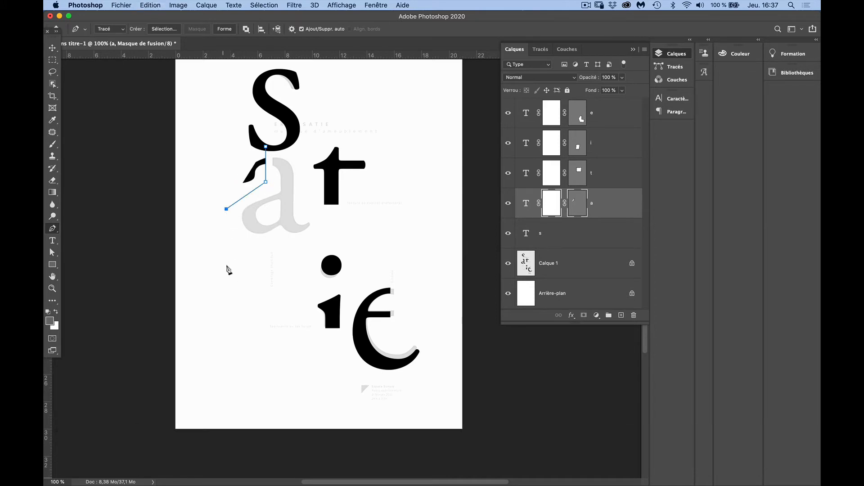
pyautogui.click(225, 256)
pyautogui.click(328, 244)
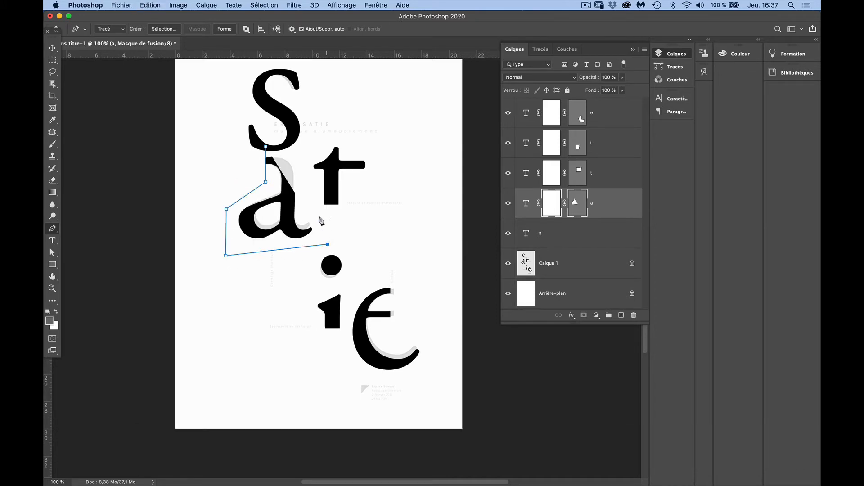
pyautogui.click(308, 174)
pyautogui.click(306, 154)
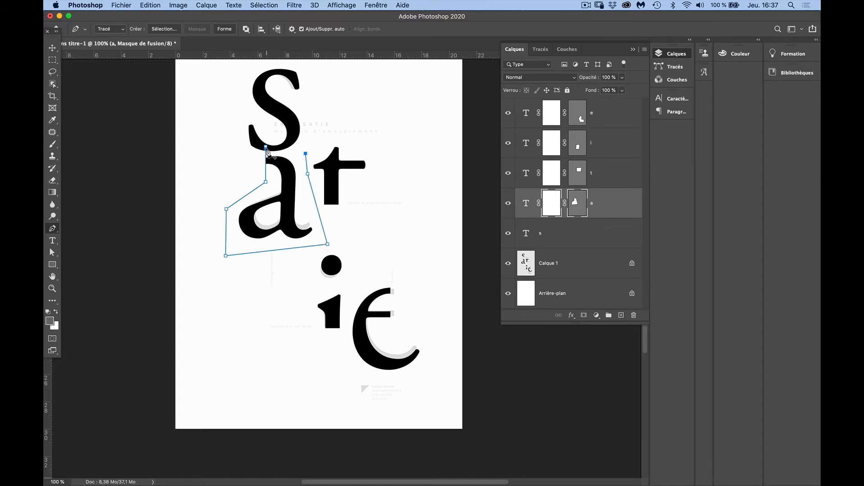
pyautogui.click(266, 147)
# Compare the "s" with the template's cut letter, and add a layer mask and a vector mask to its layer
pyautogui.click(538, 237)
pyautogui.click(509, 235)
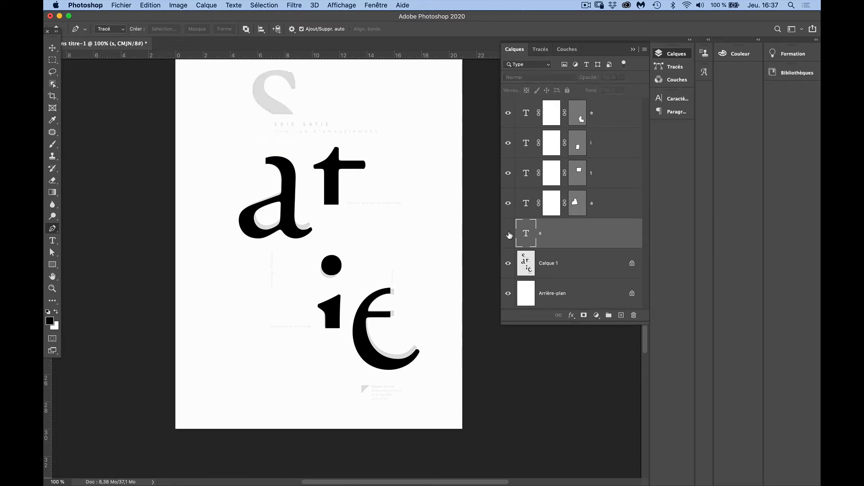
pyautogui.click(509, 234)
pyautogui.click(583, 316)
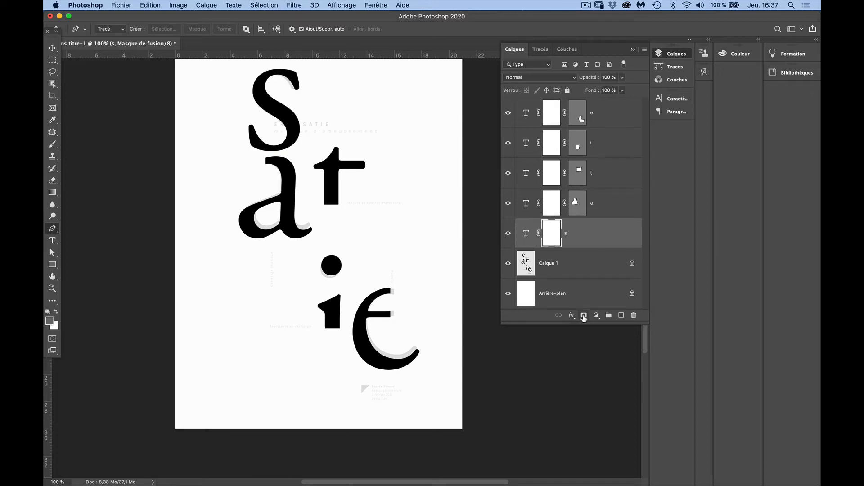
pyautogui.click(582, 315)
# Draw a closed four-point path around the upper part of the "s", cutting off its lower curve with a horizontal edge
pyautogui.click(224, 67)
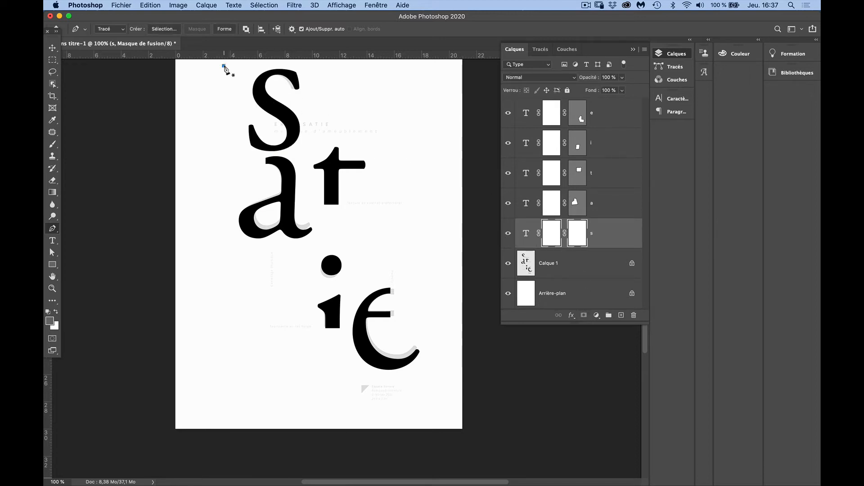
pyautogui.keyDown('shift'); pyautogui.click(229, 122); pyautogui.keyUp('shift')
pyautogui.keyDown('shift'); pyautogui.click(331, 121); pyautogui.keyUp('shift')
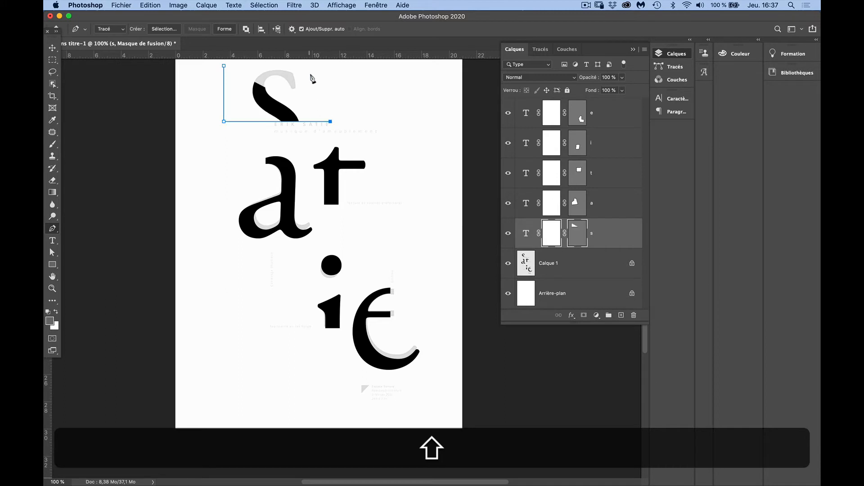
pyautogui.keyDown('shift'); pyautogui.click(330, 64); pyautogui.keyUp('shift')
pyautogui.click(224, 66)
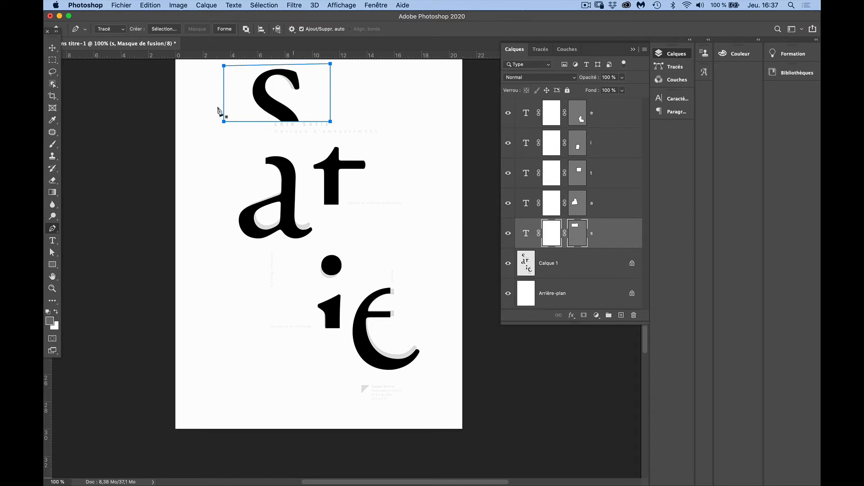
# Scale the five letter layers "s", "a", "t", "i" and "e" down together proportionally and reposition the group over the template
pyautogui.click(52, 47)
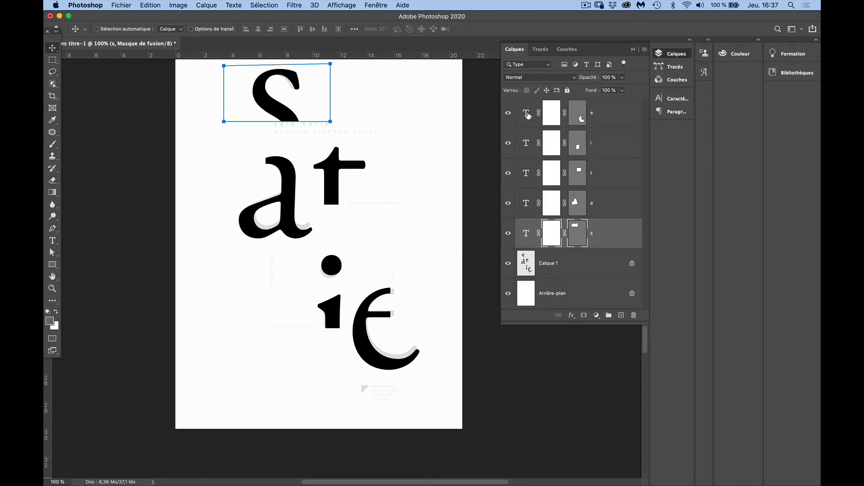
pyautogui.press('shift')
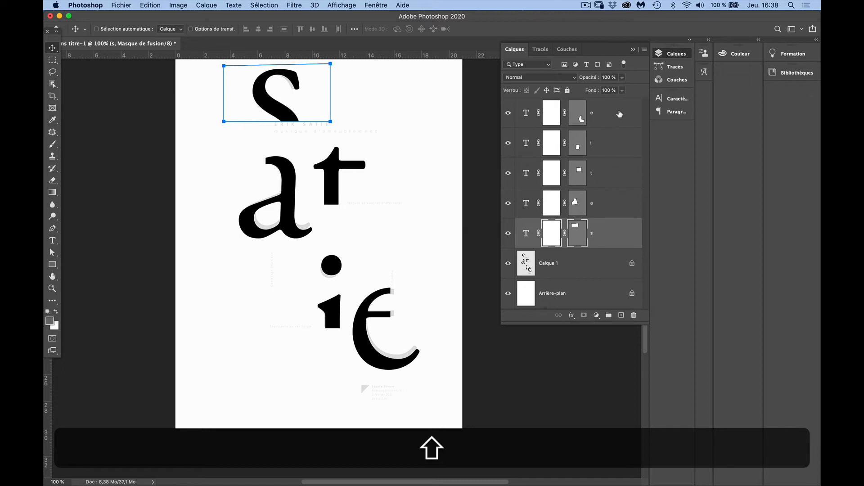
pyautogui.keyDown('shift'); pyautogui.click(619, 114); pyautogui.keyUp('shift')
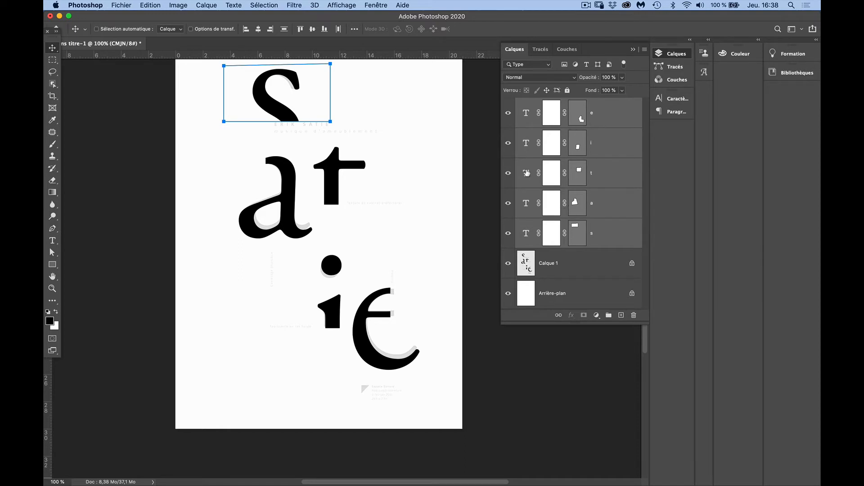
pyautogui.press('super')
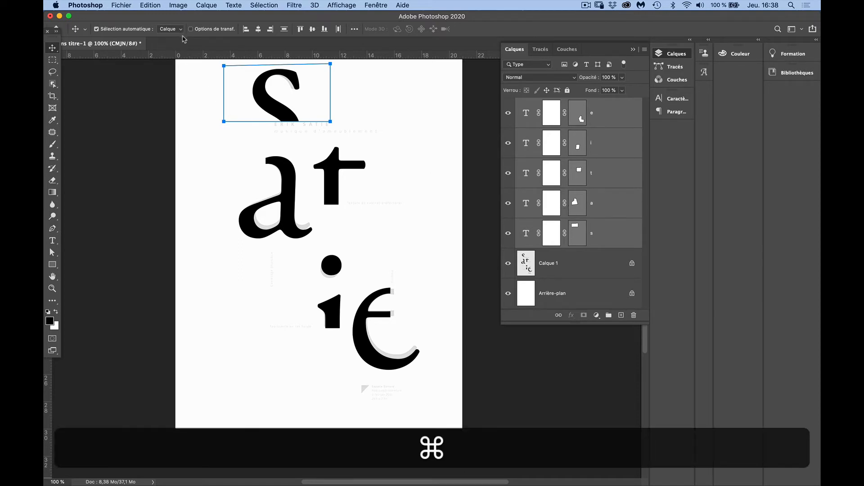
pyautogui.press('super+t')
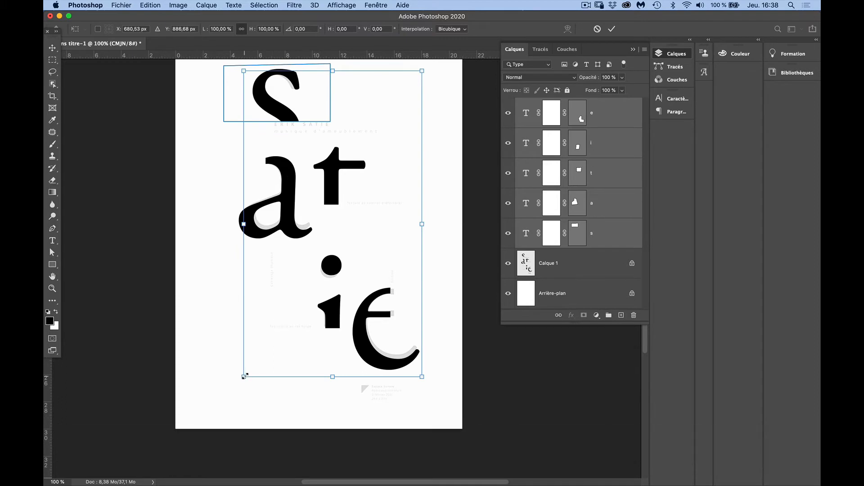
pyautogui.press('shift')
pyautogui.moveTo(244, 375); pyautogui.dragTo(249, 369)
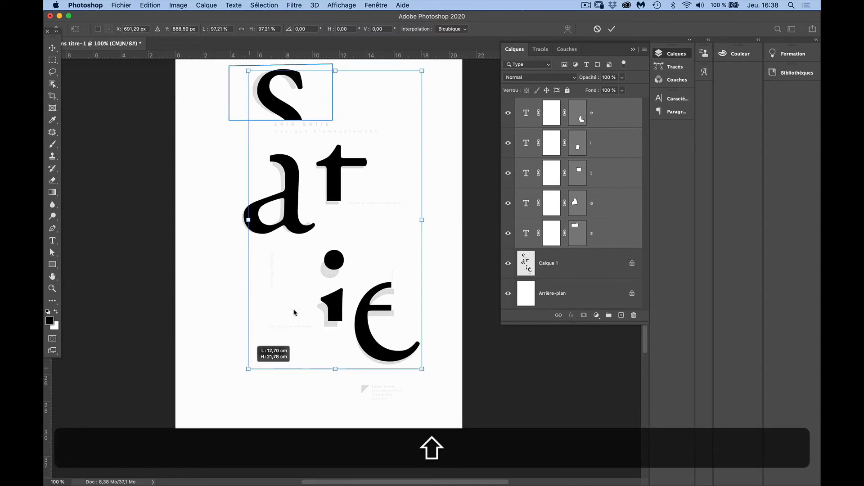
pyautogui.moveTo(302, 235); pyautogui.dragTo(306, 253)
pyautogui.moveTo(416, 373); pyautogui.dragTo(410, 369)
pyautogui.moveTo(360, 324); pyautogui.dragTo(363, 328)
pyautogui.press('Return')
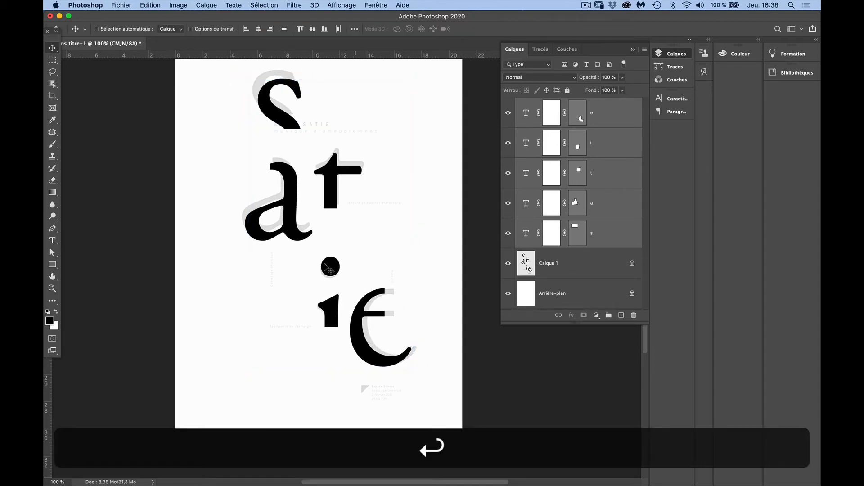
# Nudge the "e" layer to the right so its outline lines up with the template's "e"
pyautogui.click(549, 147)
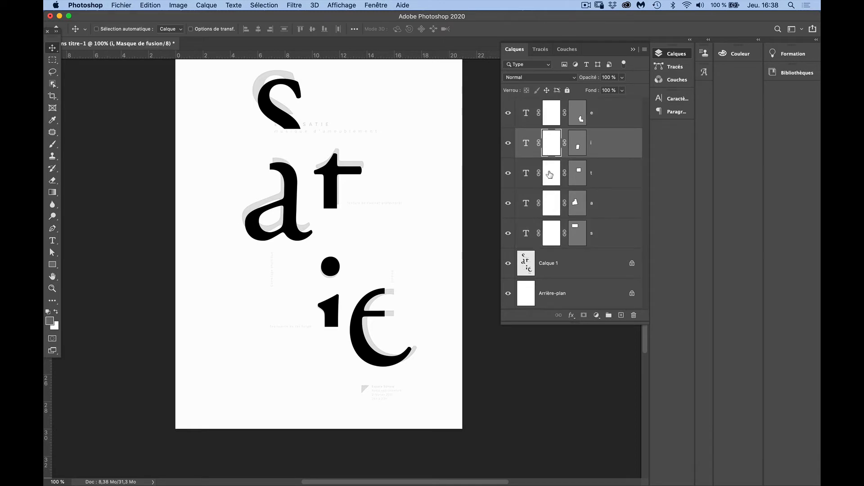
pyautogui.click(547, 119)
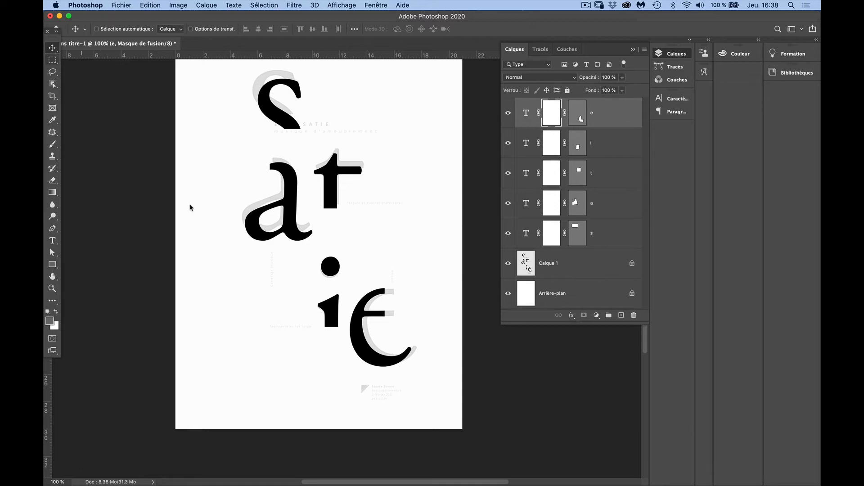
pyautogui.press('Right')
pyautogui.press('Right')
pyautogui.press('Right')
pyautogui.press('Right')
pyautogui.press('Right')
pyautogui.press('Right')
pyautogui.press('Right')
pyautogui.press('Right')
pyautogui.press('Right')
pyautogui.press('Right')
pyautogui.press('Right')
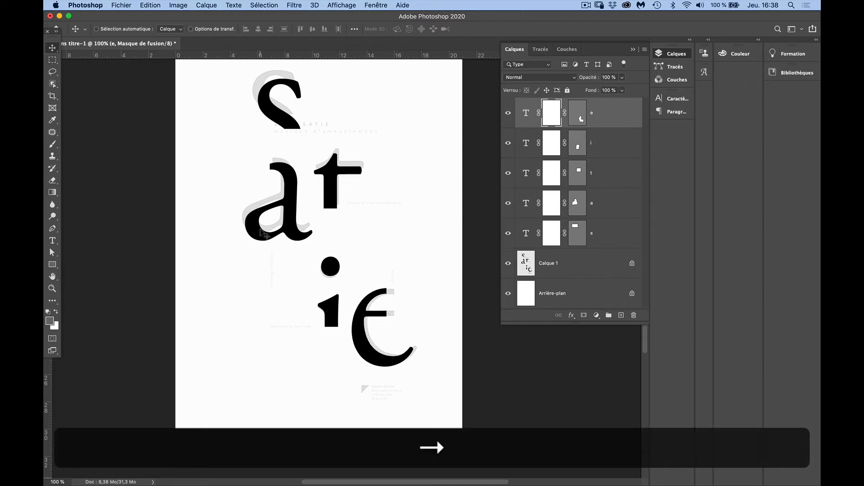
pyautogui.press('Right')
pyautogui.press('Right')
pyautogui.press('Right')
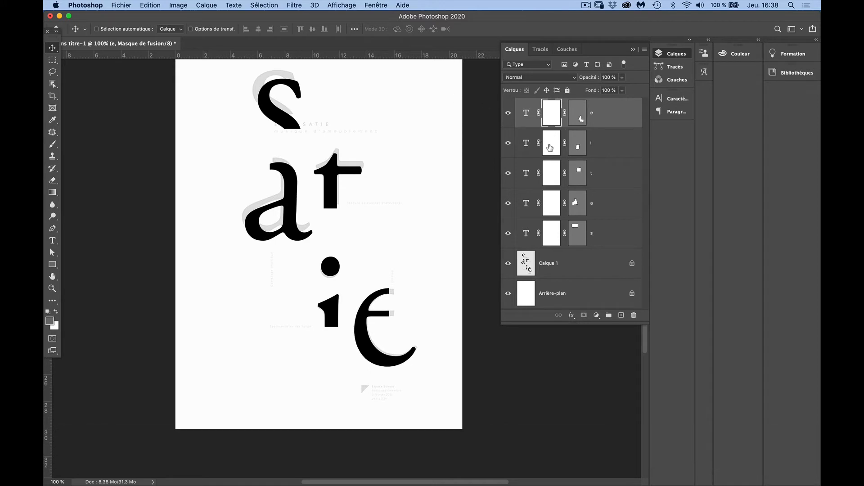
# Nudge the "s" layer up and to the left until it covers the template's "s"
pyautogui.click(545, 230)
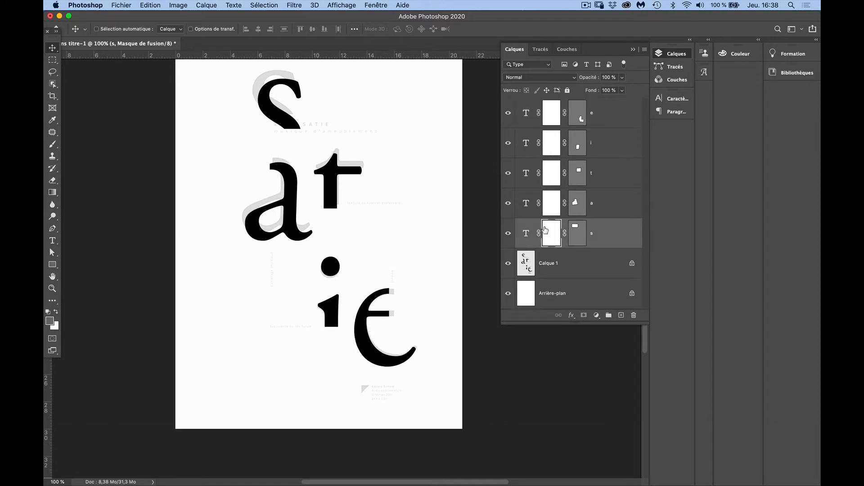
pyautogui.press('Up')
pyautogui.press('Up')
pyautogui.press('Up')
pyautogui.press('Up')
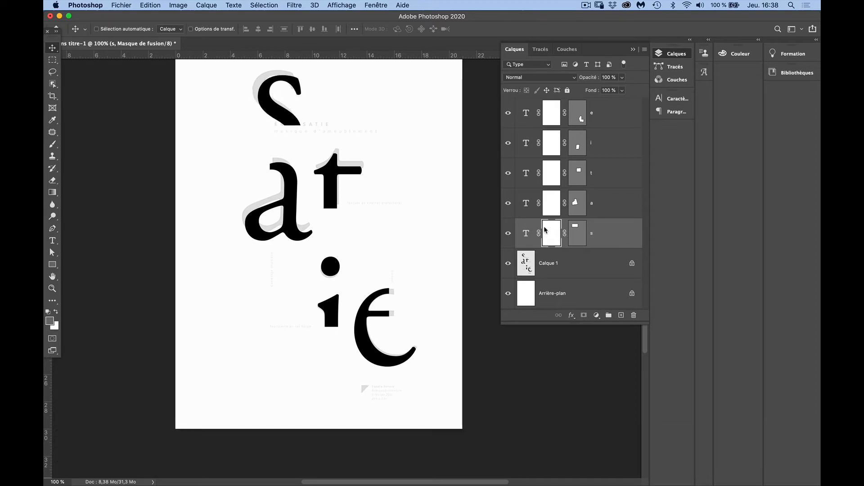
pyautogui.press('Up')
pyautogui.press('Up')
pyautogui.press('Up')
pyautogui.press('Up')
pyautogui.press('Up')
pyautogui.press('Up')
pyautogui.press('Up')
pyautogui.press('Up')
pyautogui.press('Up')
pyautogui.press('Up')
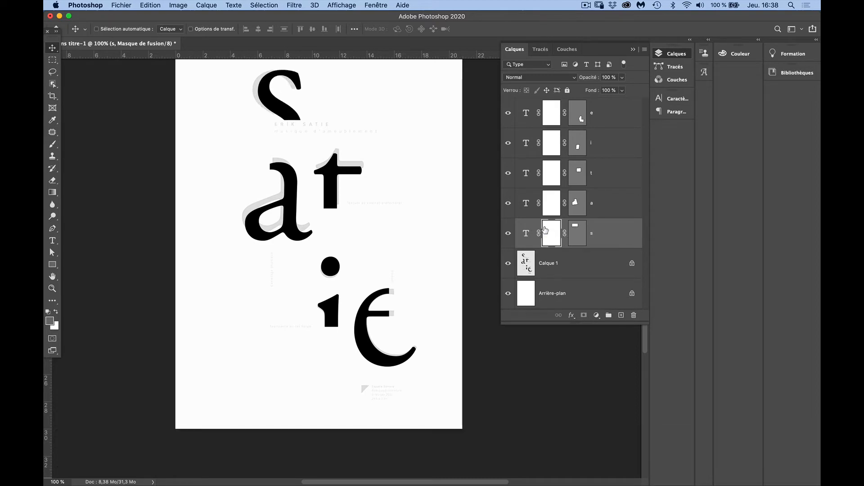
pyautogui.press('Left')
pyautogui.press('Left')
pyautogui.press('Left')
pyautogui.press('Left')
pyautogui.press('Left')
pyautogui.press('Left')
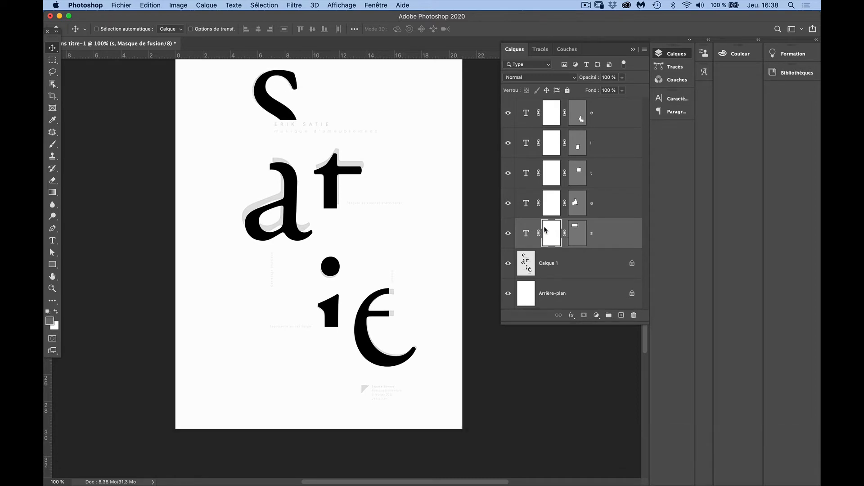
pyautogui.press('Left')
pyautogui.press('Left')
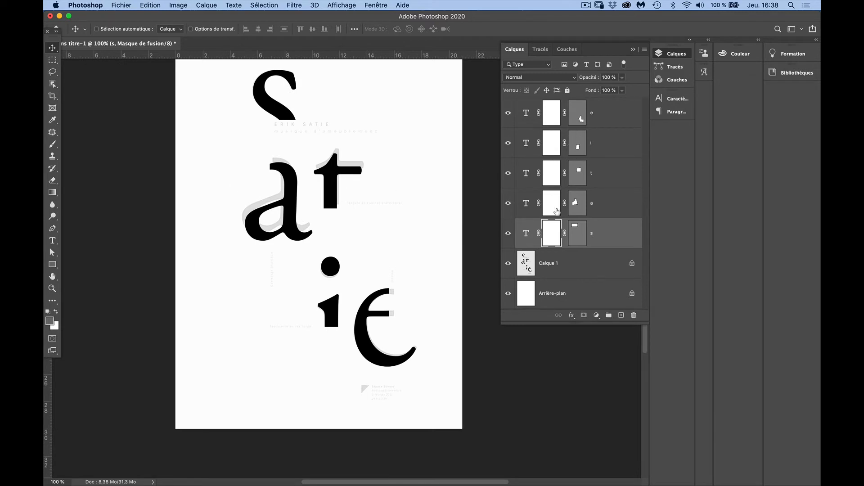
# Nudge the "a" layer up and to the left until it covers the template's "a"
pyautogui.click(547, 207)
pyautogui.press('Left')
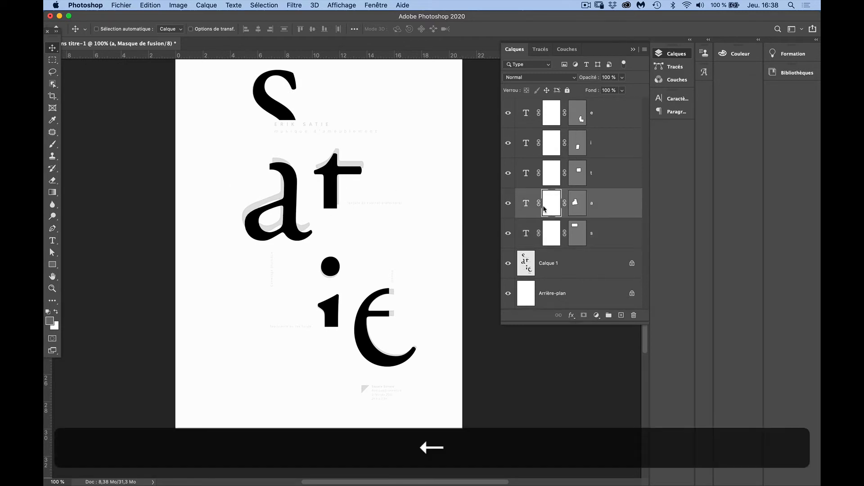
pyautogui.press('Up')
pyautogui.press('Up')
pyautogui.press('Up')
pyautogui.press('Up')
pyautogui.press('Up')
pyautogui.press('Up')
pyautogui.press('Up')
pyautogui.press('Up')
pyautogui.press('Up')
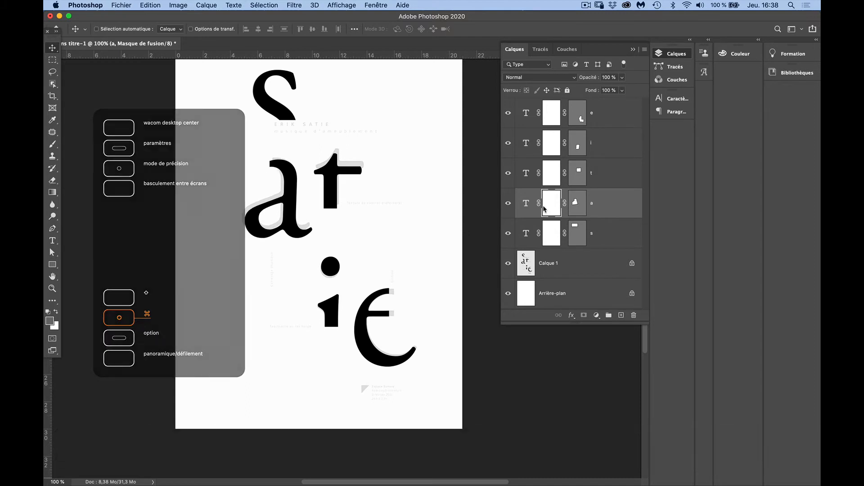
pyautogui.press('Left')
pyautogui.press('Left')
pyautogui.press('Left')
pyautogui.press('Left')
pyautogui.press('Left')
pyautogui.press('Left')
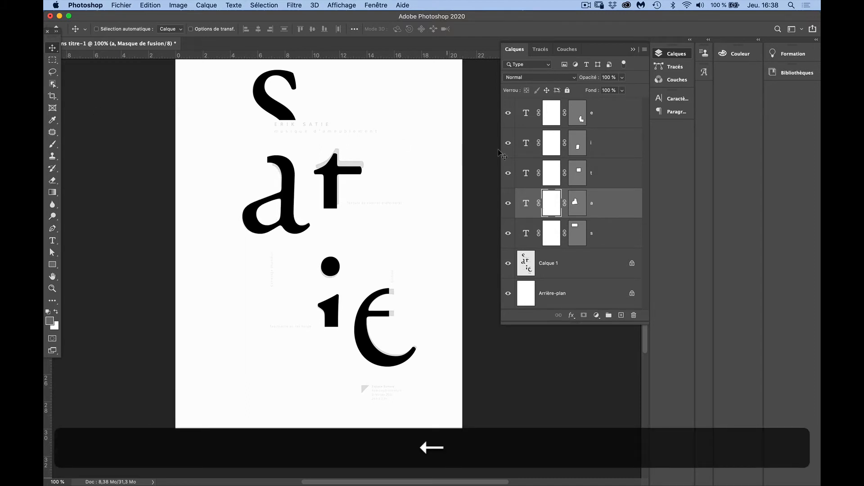
# Nudge the "t" layer up and slightly to the right until it covers the template's "t"
pyautogui.click(550, 175)
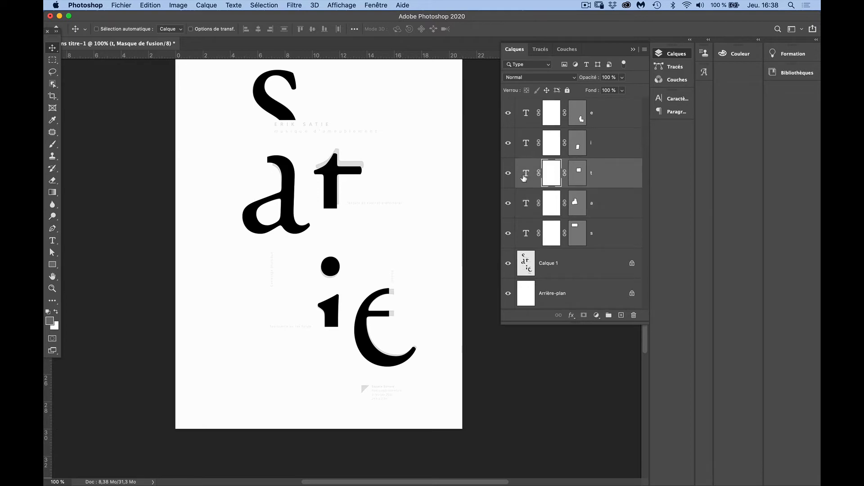
pyautogui.press('Up')
pyautogui.press('Up')
pyautogui.press('Up')
pyautogui.press('Up')
pyautogui.press('Up')
pyautogui.press('Up')
pyautogui.press('Up')
pyautogui.press('Up')
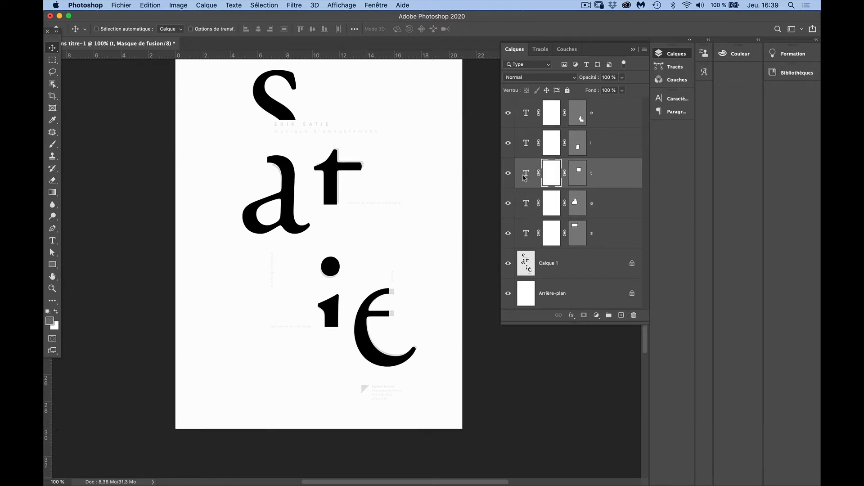
pyautogui.press('Right')
pyautogui.press('Right')
pyautogui.press('Right')
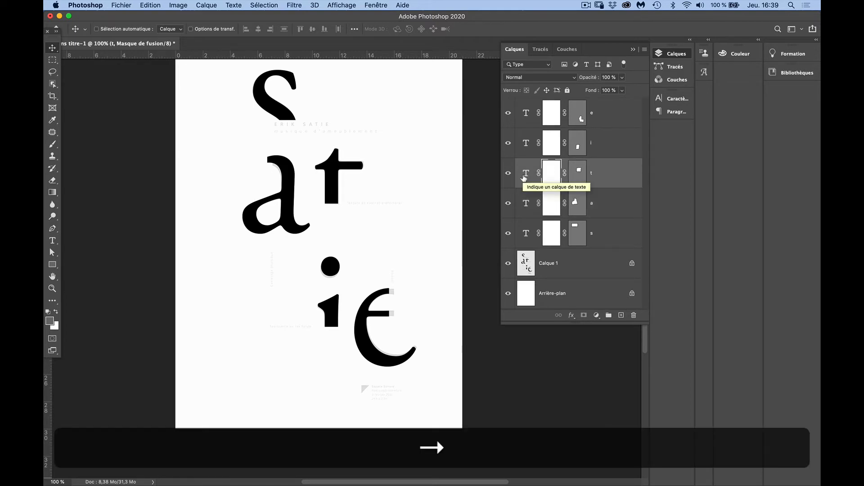
# Move the two anchor points of the vertical cut in the "e" vector mask right to the template's cut ends, using Direct Selection
pyautogui.click(53, 253)
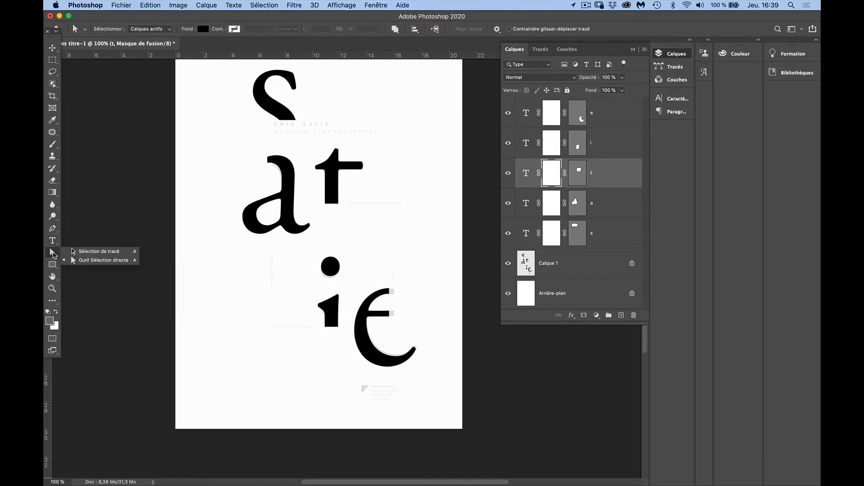
pyautogui.click(79, 261)
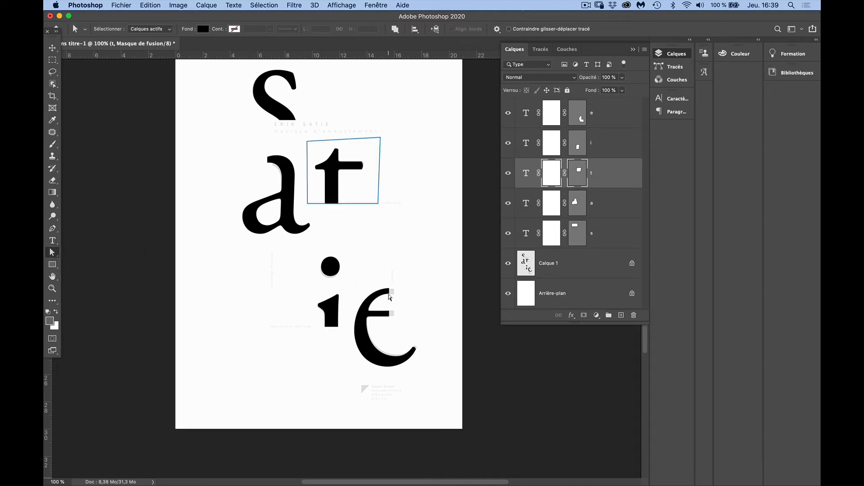
pyautogui.click(390, 297)
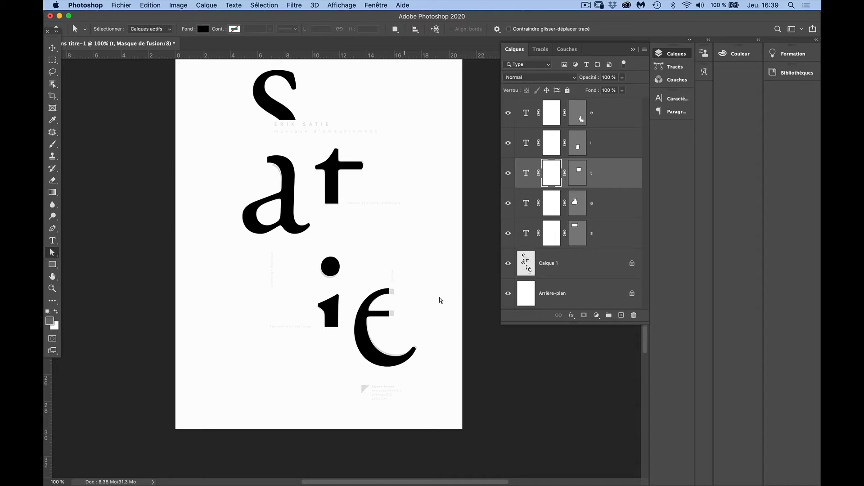
pyautogui.click(579, 118)
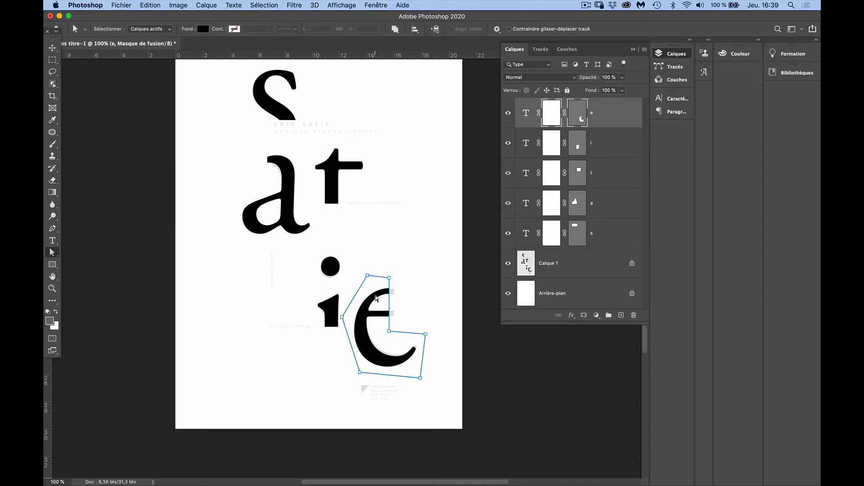
pyautogui.press('Right')
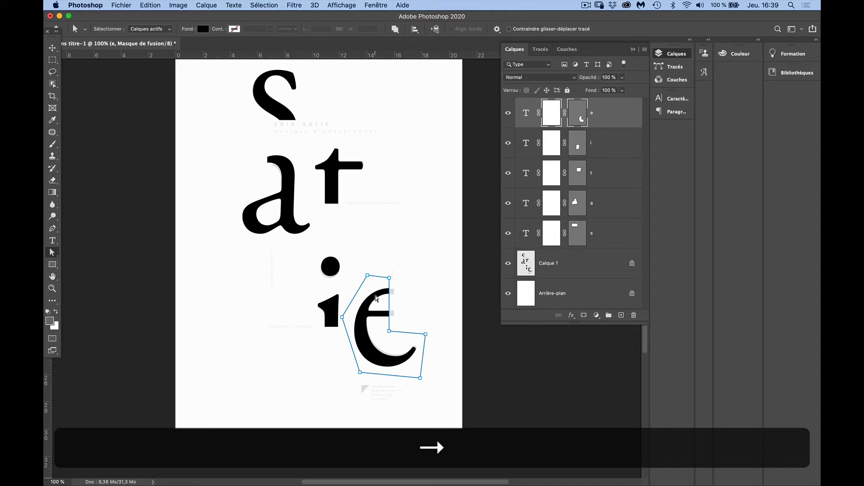
pyautogui.press('Right')
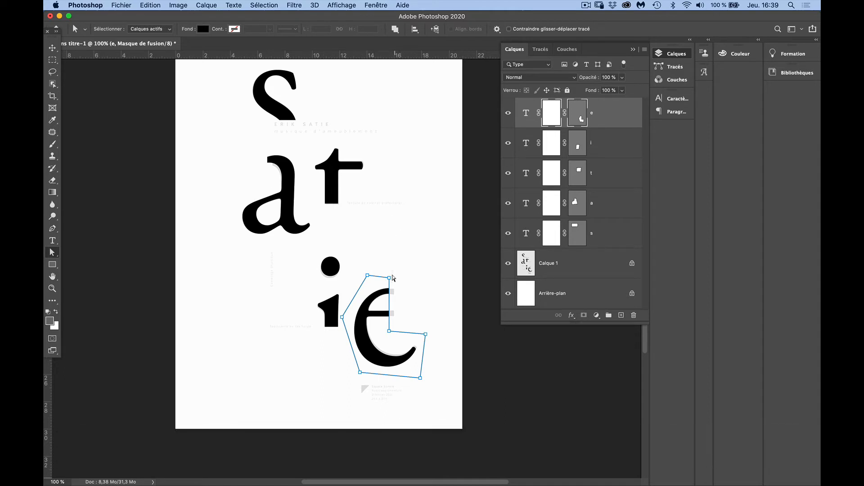
pyautogui.press('shift')
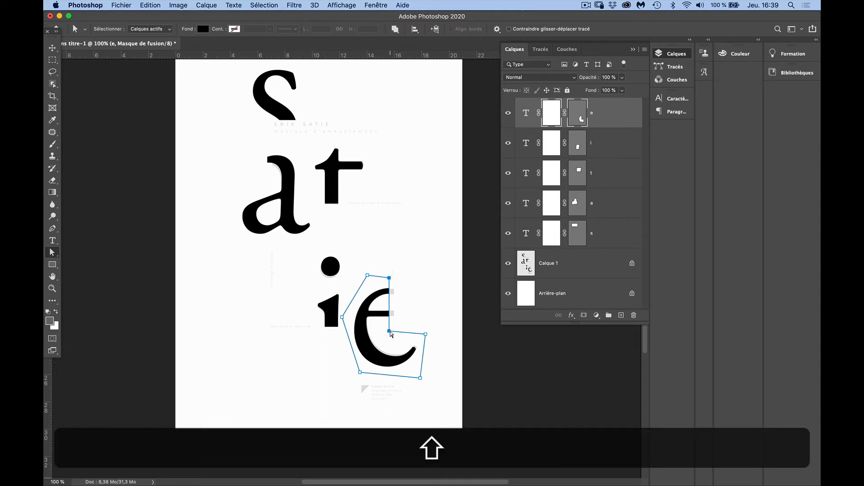
pyautogui.press('Right')
pyautogui.press('Right')
pyautogui.press('Right')
pyautogui.press('Right')
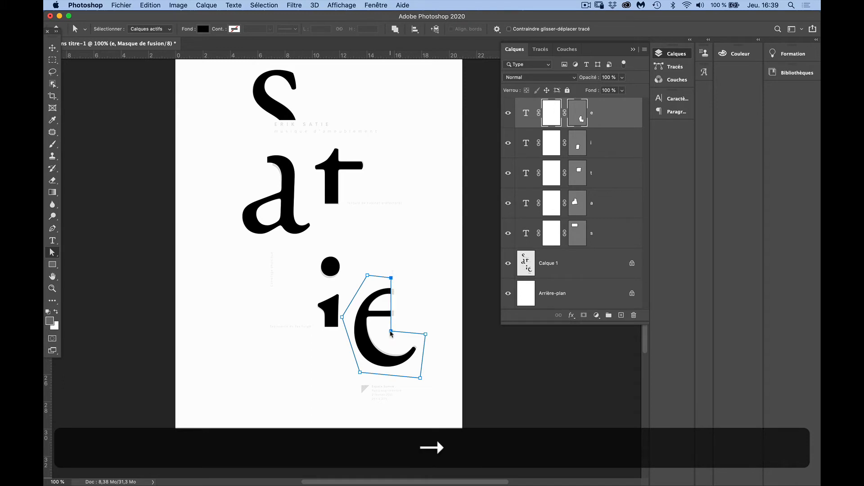
pyautogui.press('Right')
pyautogui.press('Right')
pyautogui.press('Right')
pyautogui.press('Right')
pyautogui.press('Right')
pyautogui.press('Right')
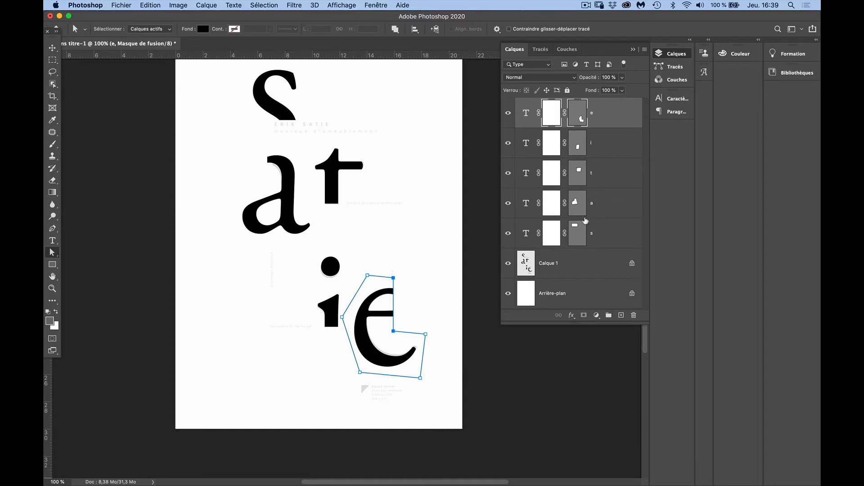
# Shift the two anchor points of the vertical cut in the "a" vector mask right to match the template's cut
pyautogui.click(578, 207)
pyautogui.click(267, 174)
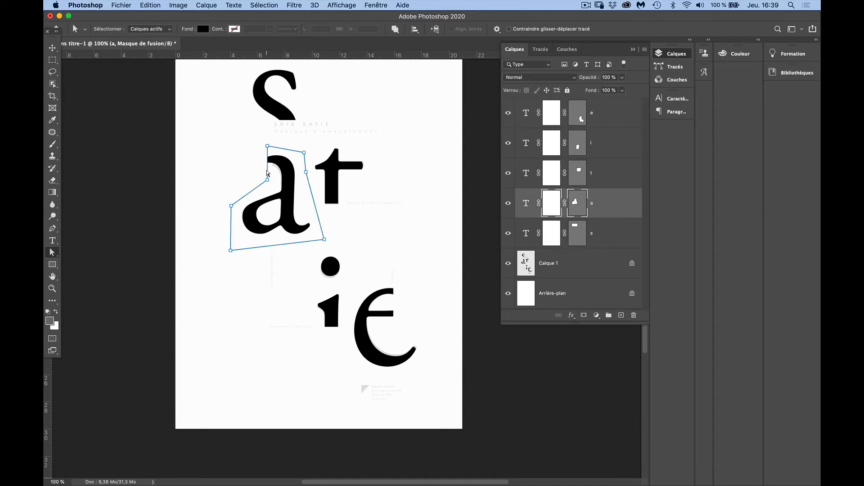
pyautogui.click(267, 180)
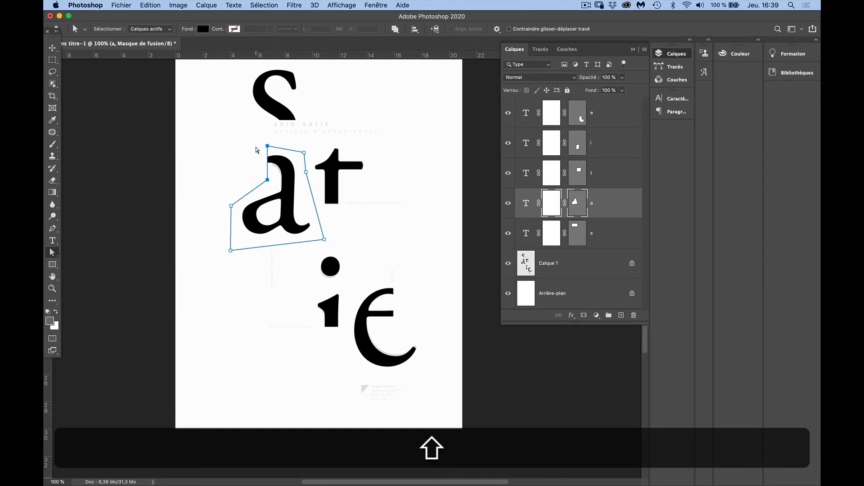
pyautogui.hotkey('shift', 'Right')
pyautogui.press('Right')
pyautogui.press('Right')
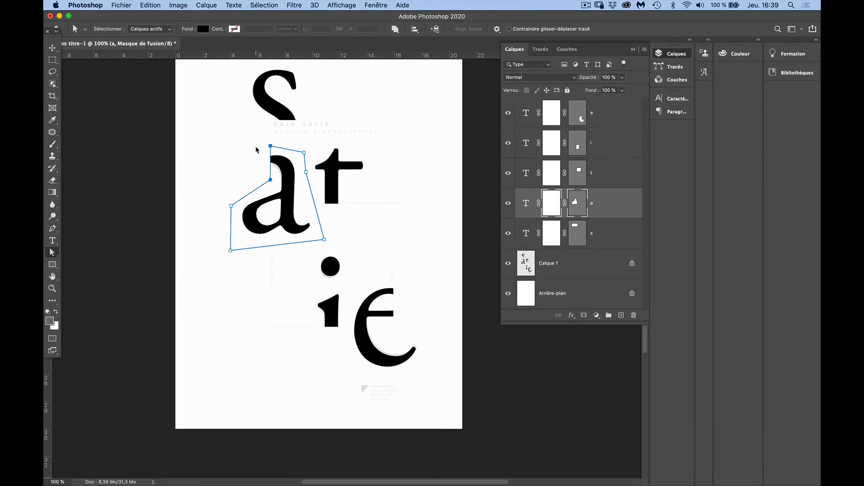
pyautogui.press('Right')
pyautogui.press('Right')
pyautogui.press('Right')
# Raise the two lower anchor points of the "s" vector mask to the template's horizontal cut
pyautogui.hotkey('alt', '[')
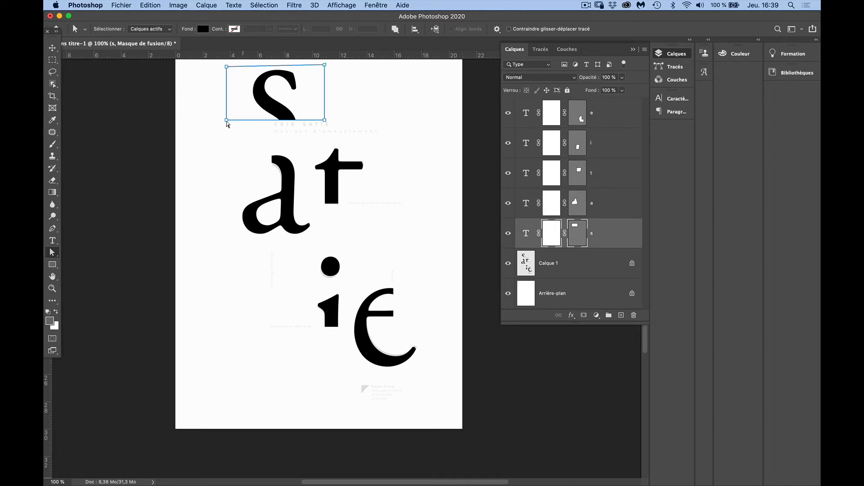
pyautogui.press('shift')
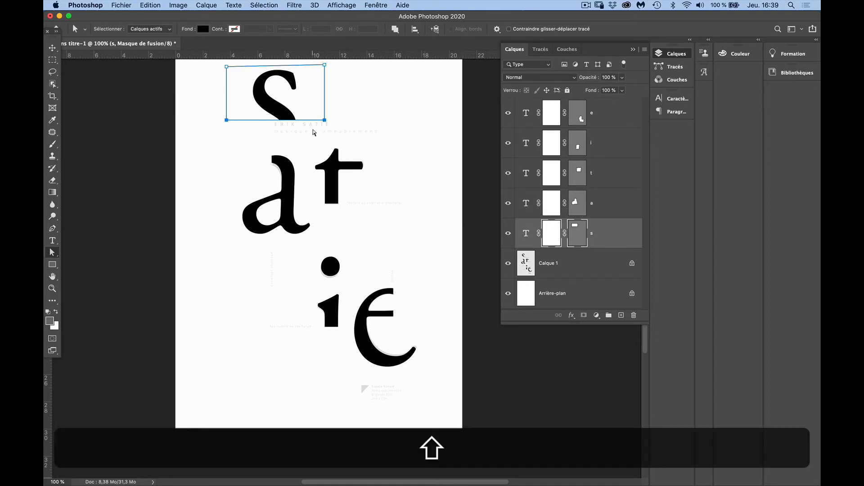
pyautogui.hotkey('shift', 'Up')
pyautogui.hotkey('shift', 'Up')
pyautogui.hotkey('shift', 'Up')
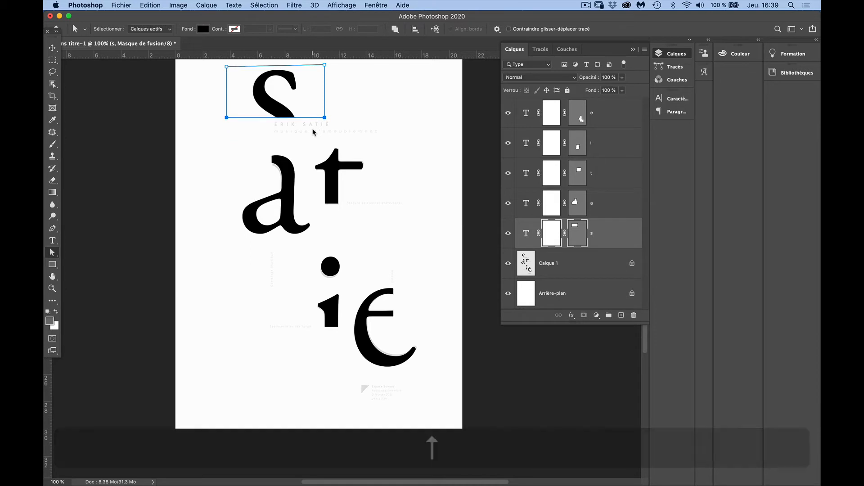
pyautogui.press('Up')
pyautogui.press('Up')
pyautogui.press('Up')
pyautogui.press('Up')
pyautogui.press('Up')
pyautogui.press('Up')
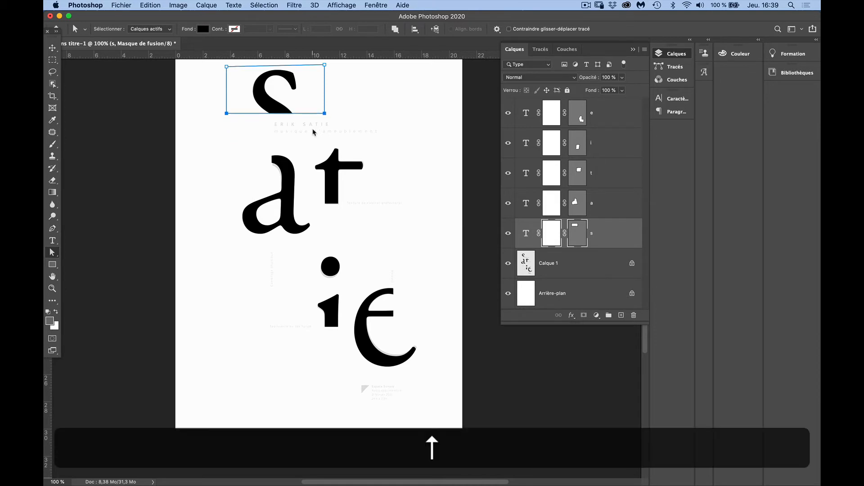
pyautogui.press('Up')
pyautogui.press('Up')
pyautogui.press('Up')
pyautogui.press('Down')
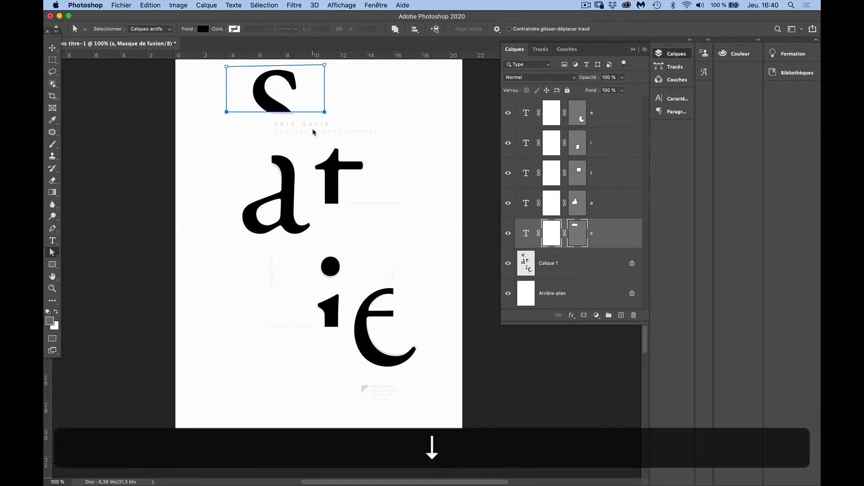
pyautogui.press('Down')
pyautogui.press('Down')
pyautogui.press('Down')
pyautogui.press('Down')
pyautogui.press('Down')
pyautogui.press('Down')
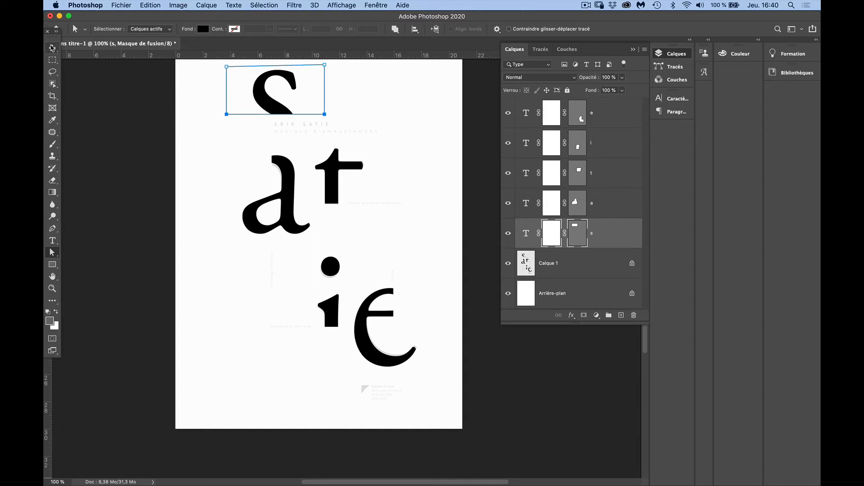
# Group the five letter layers e, i, t, a and s into a new group named "typographie"
pyautogui.click(53, 48)
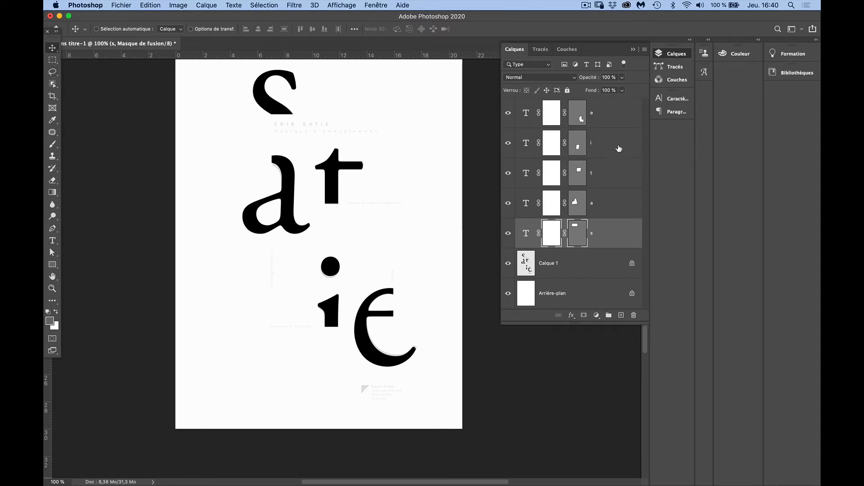
pyautogui.press('shift')
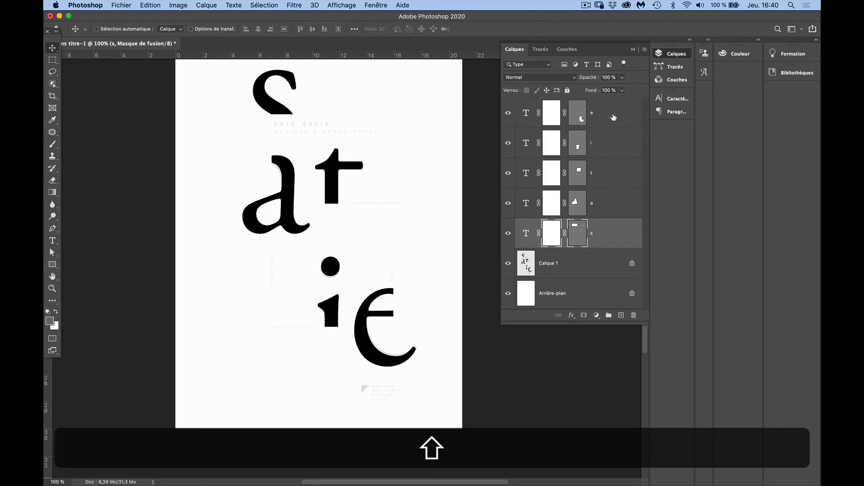
pyautogui.keyDown('shift'); pyautogui.click(613, 118); pyautogui.keyUp('shift')
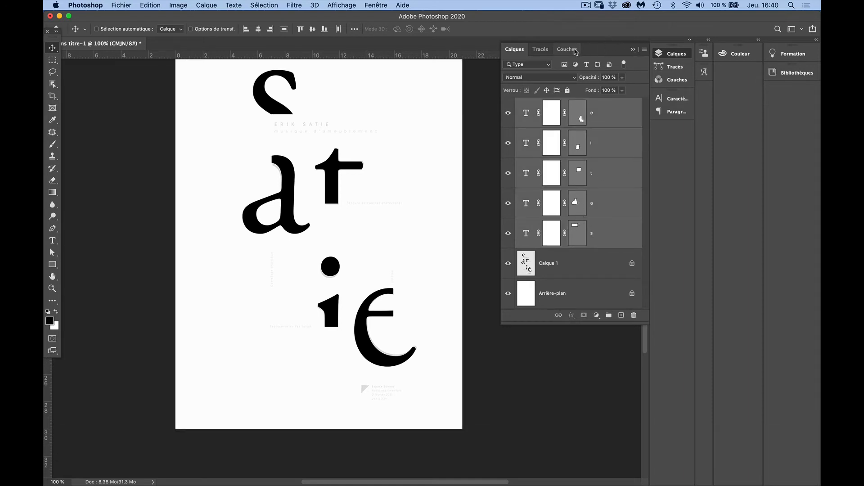
pyautogui.click(645, 50)
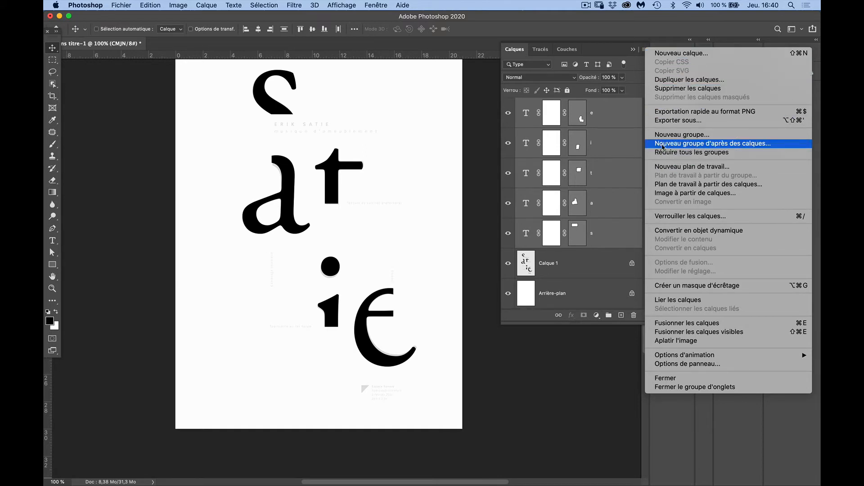
pyautogui.click(762, 144)
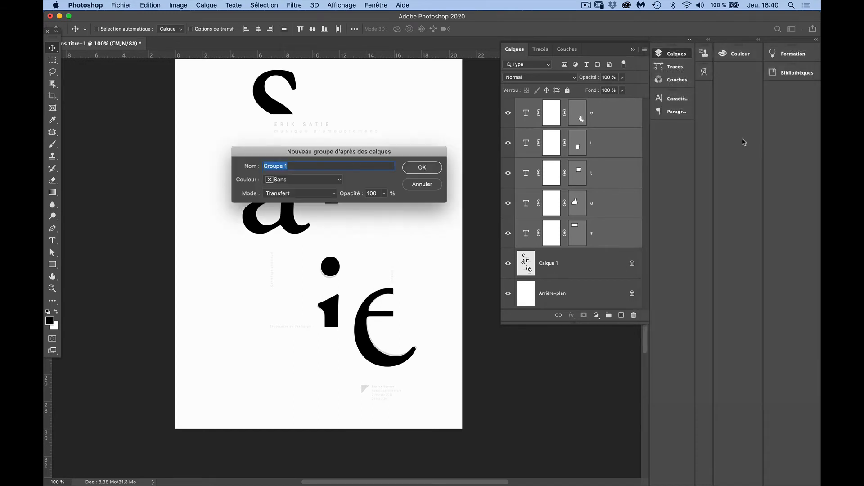
pyautogui.moveTo(263, 153); pyautogui.dragTo(230, 278)
pyautogui.write('t')
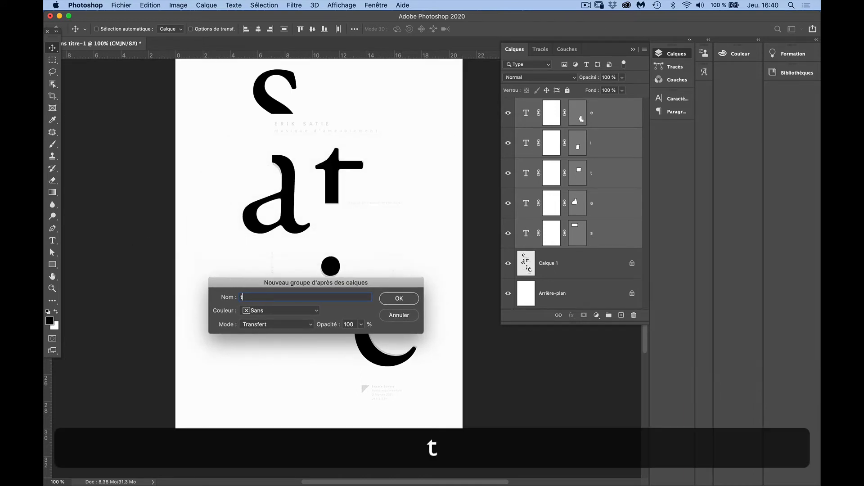
pyautogui.write('ypographie')
pyautogui.click(403, 299)
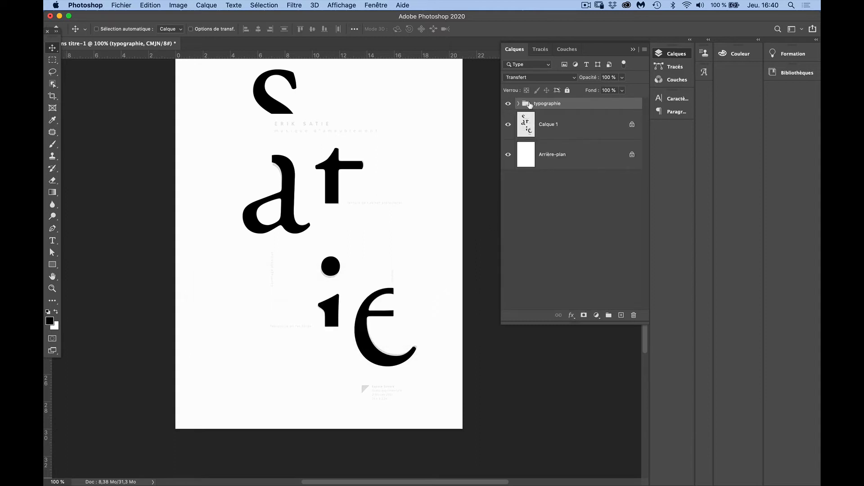
# Examine the contents of the "typographie" group and compare the poster with the group hidden and shown
pyautogui.click(520, 105)
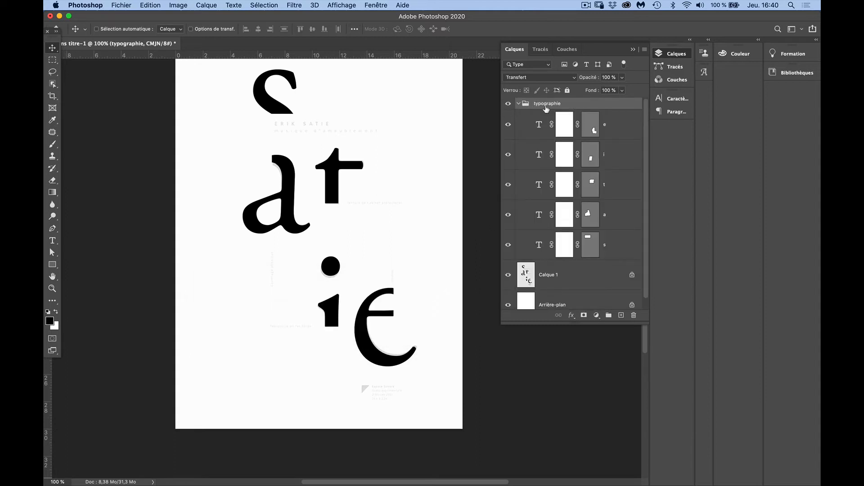
pyautogui.click(519, 104)
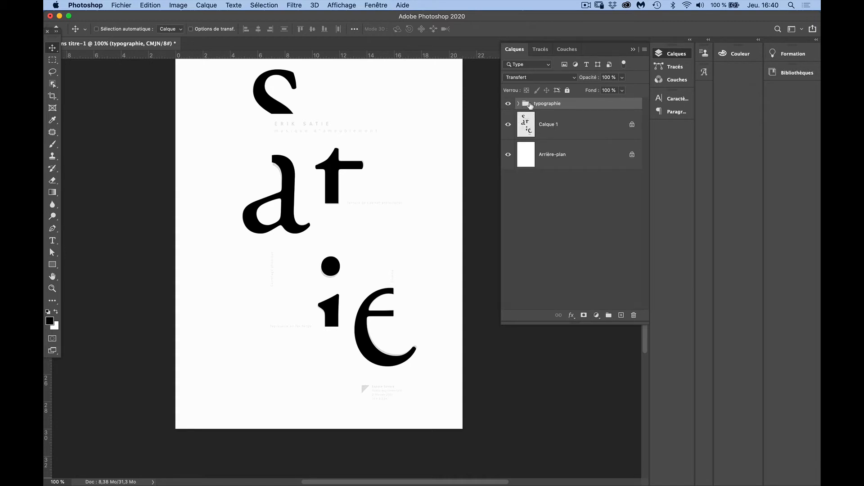
pyautogui.click(508, 105)
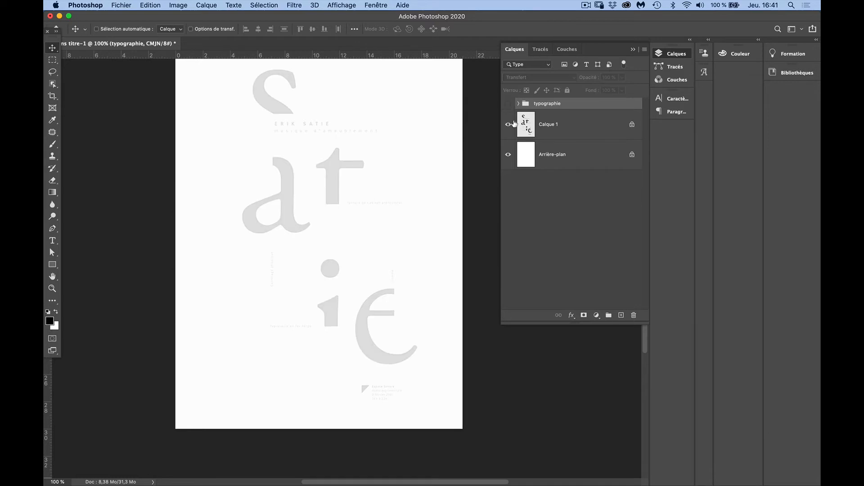
pyautogui.click(508, 105)
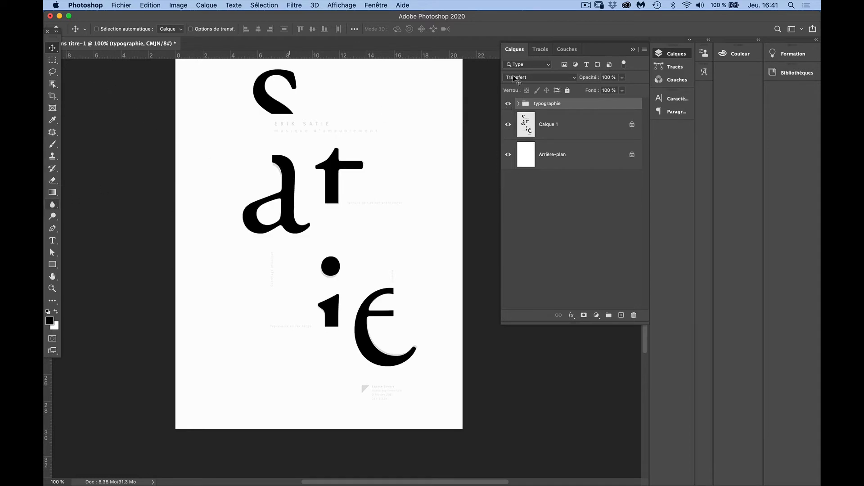
# Create a new empty group named "texte" above the "typographie" group
pyautogui.click(644, 50)
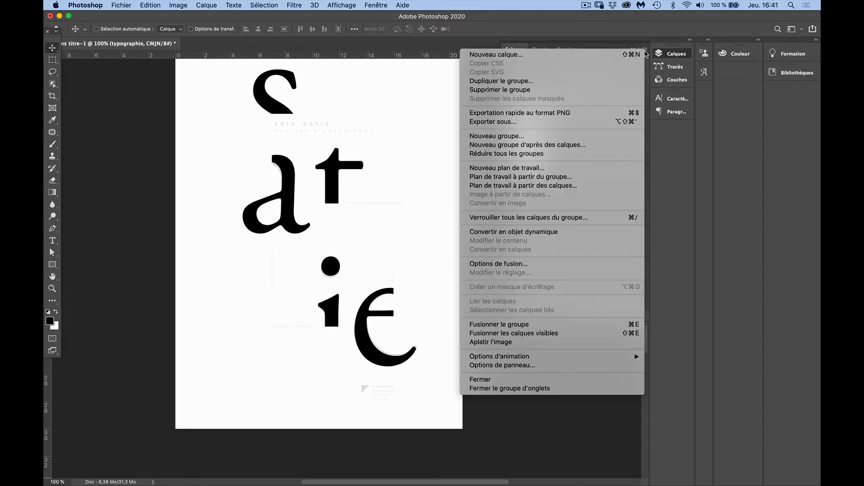
pyautogui.click(591, 137)
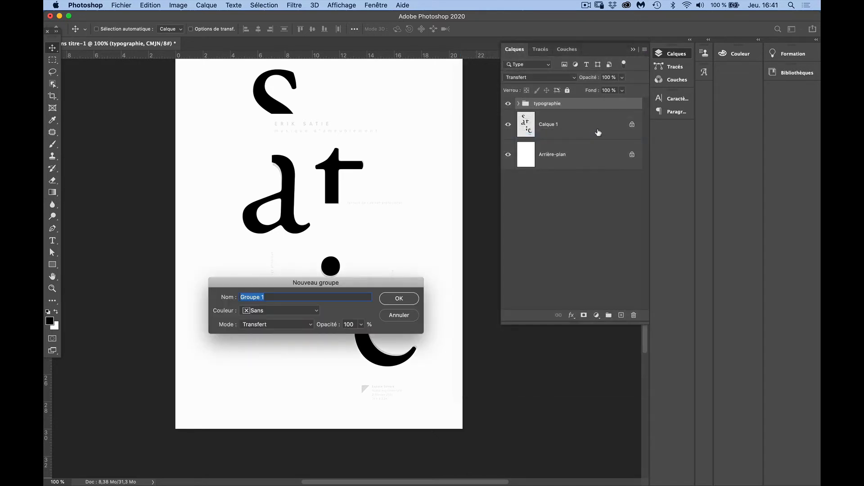
pyautogui.write('texte')
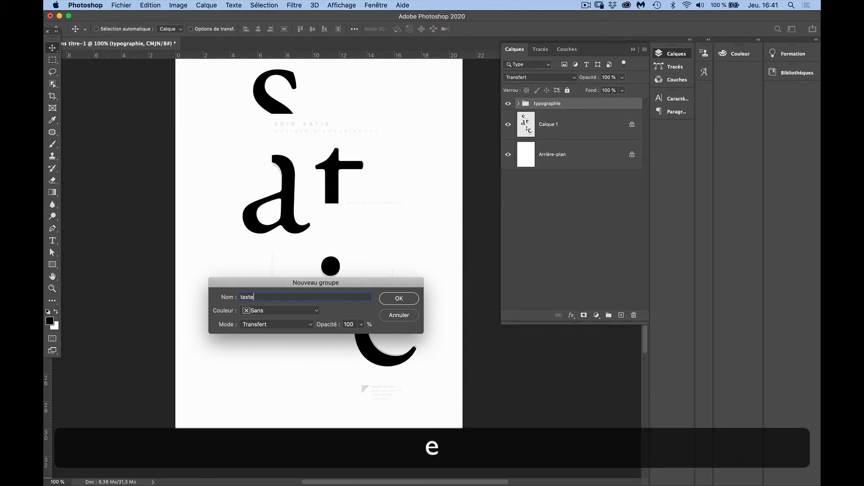
pyautogui.press('Return')
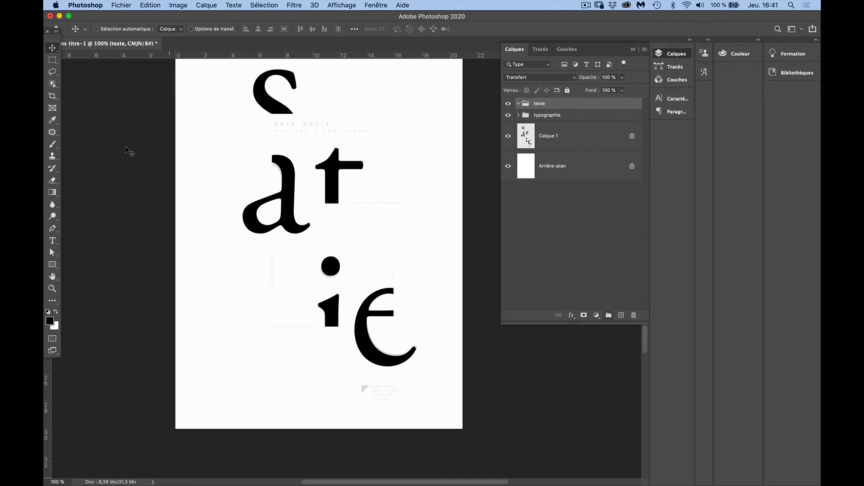
# Add the text "ERIK SATIE" inside the "texte" group and move it to the start of the template's title line
pyautogui.click(52, 241)
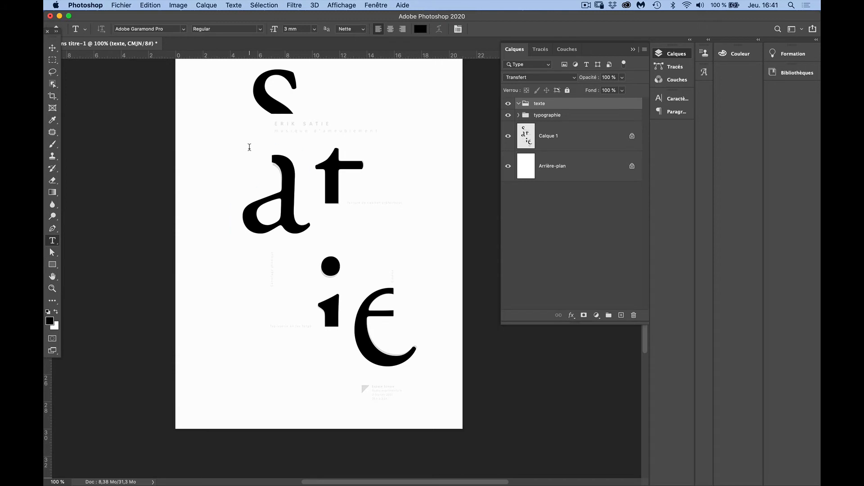
pyautogui.click(261, 202)
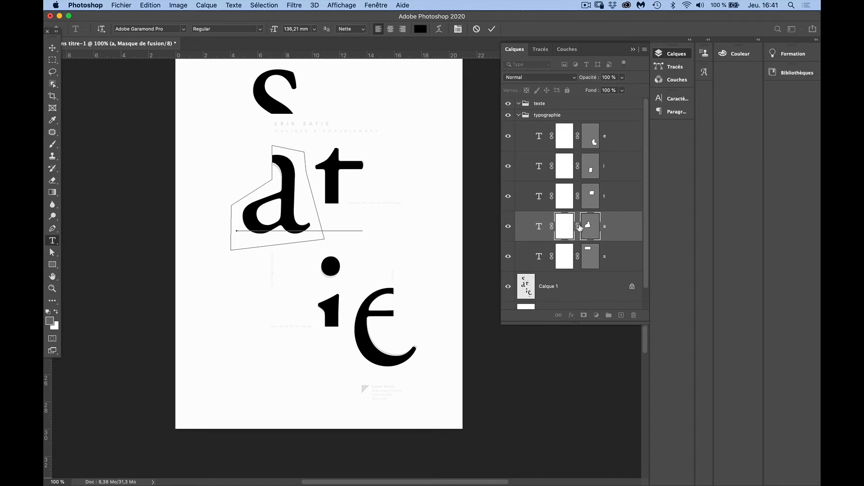
pyautogui.press('super+z')
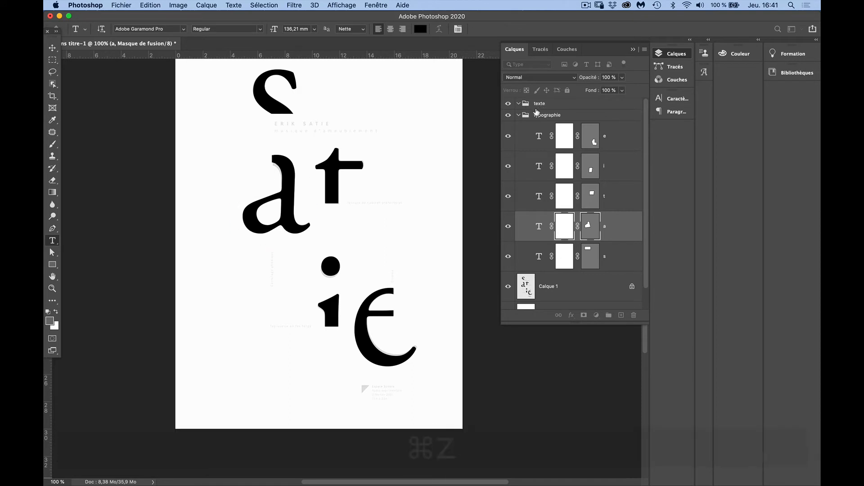
pyautogui.click(535, 105)
pyautogui.click(193, 99)
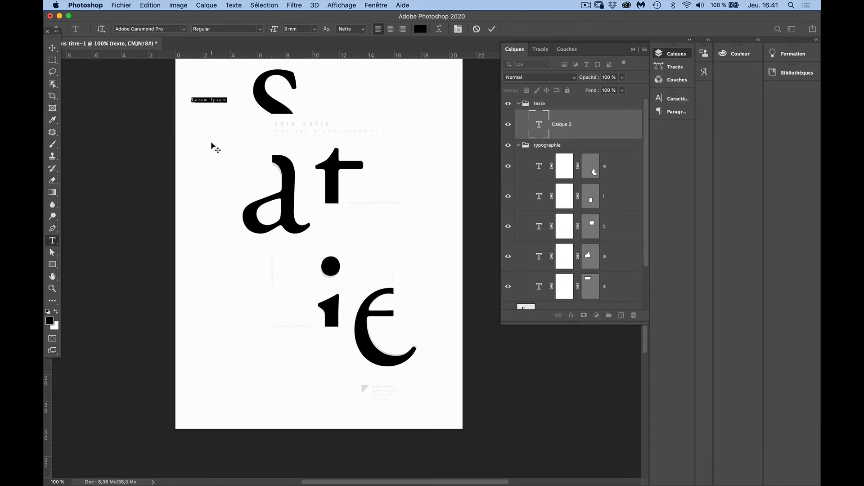
pyautogui.press('shift')
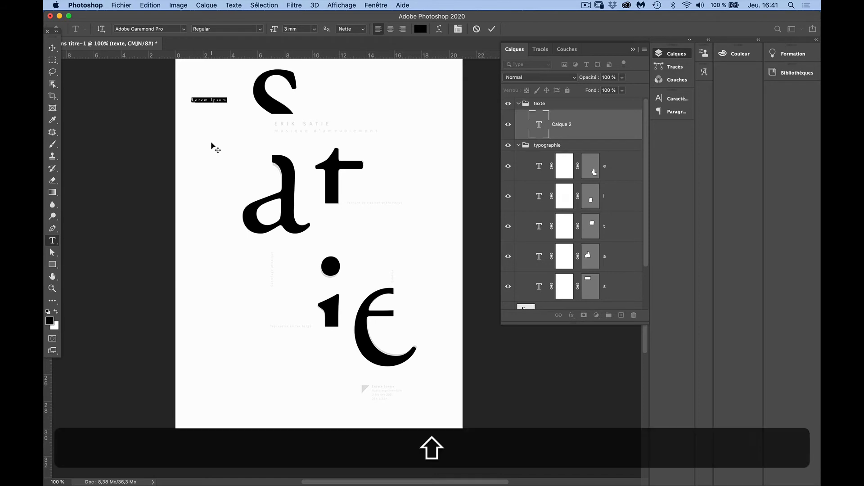
pyautogui.write('ERIK ')
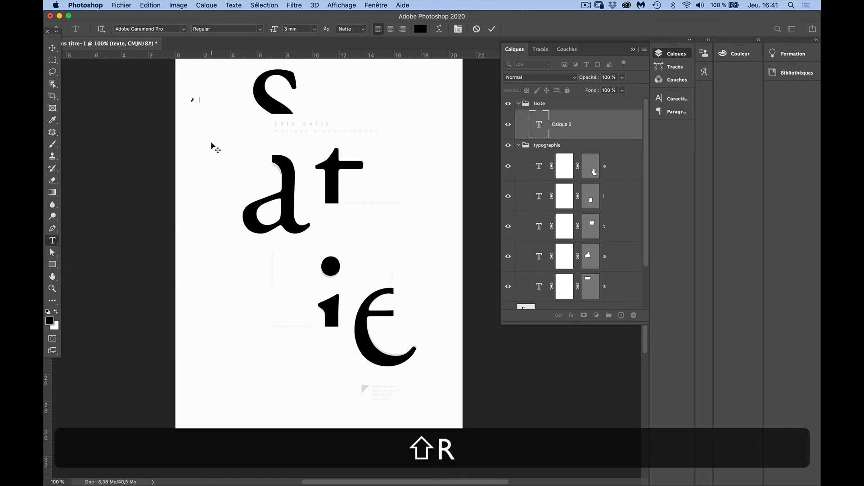
pyautogui.write('SATIE')
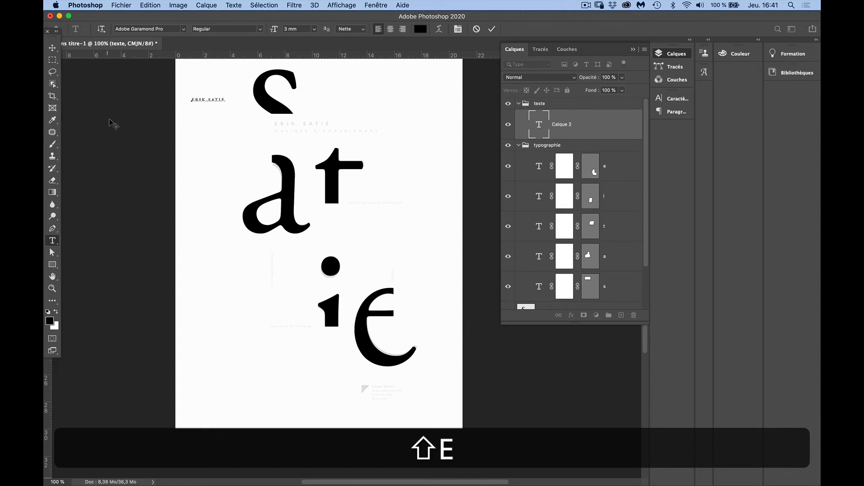
pyautogui.press('shift+super+a')
pyautogui.click(53, 48)
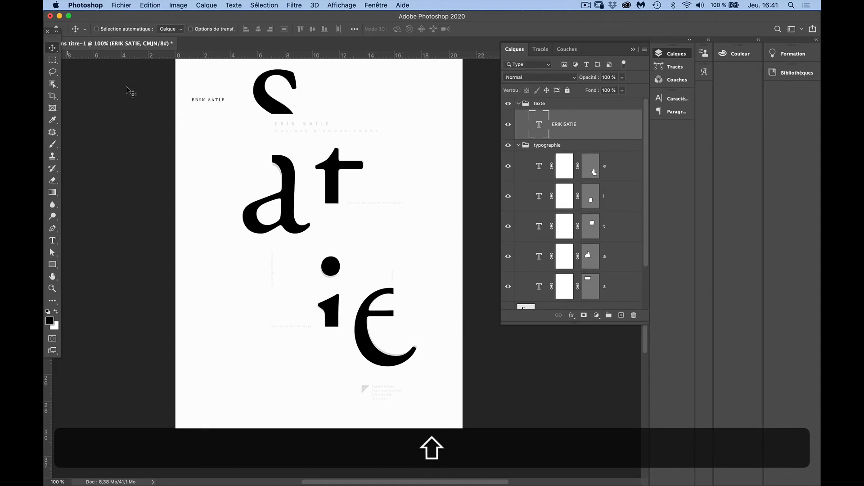
pyautogui.moveTo(207, 103); pyautogui.dragTo(291, 124)
# Change the font of the "ERIK SATIE" text to Helvetica Regular
pyautogui.click(53, 241)
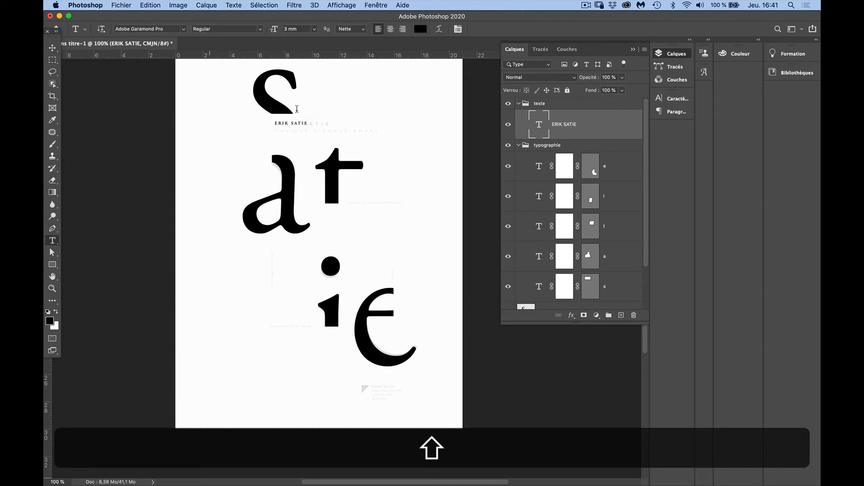
pyautogui.click(458, 28)
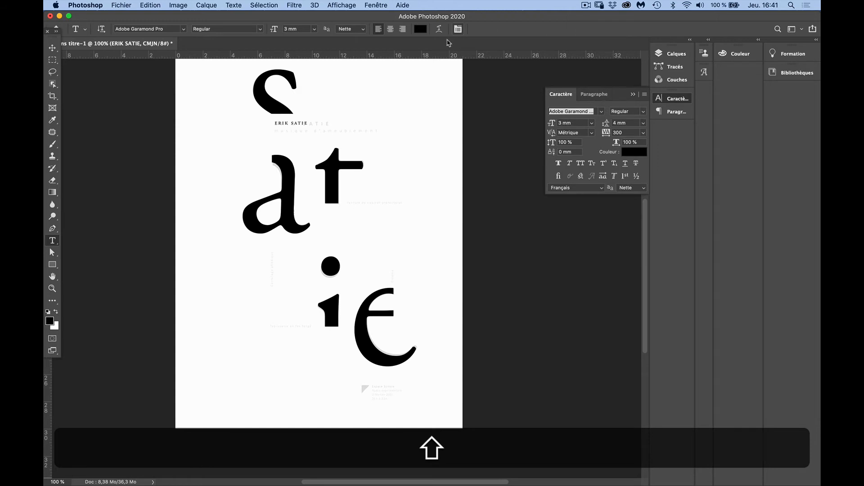
pyautogui.click(593, 112)
pyautogui.press('super+a')
pyautogui.write('H')
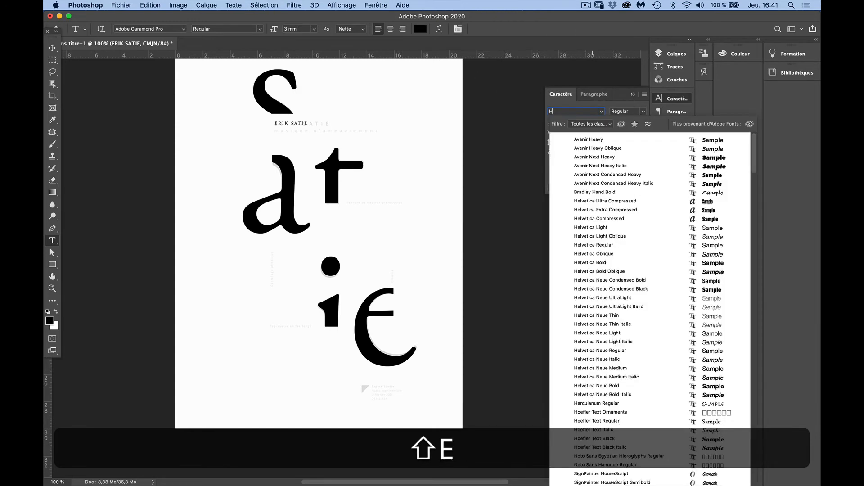
pyautogui.write('EL')
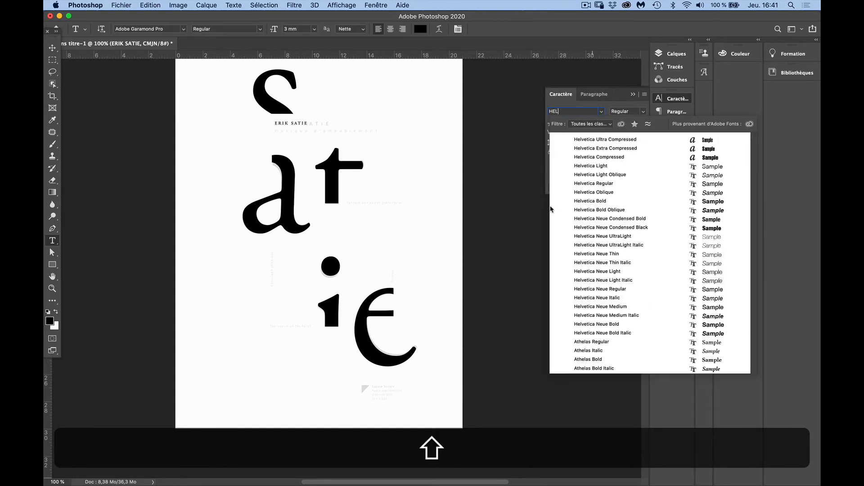
pyautogui.click(583, 187)
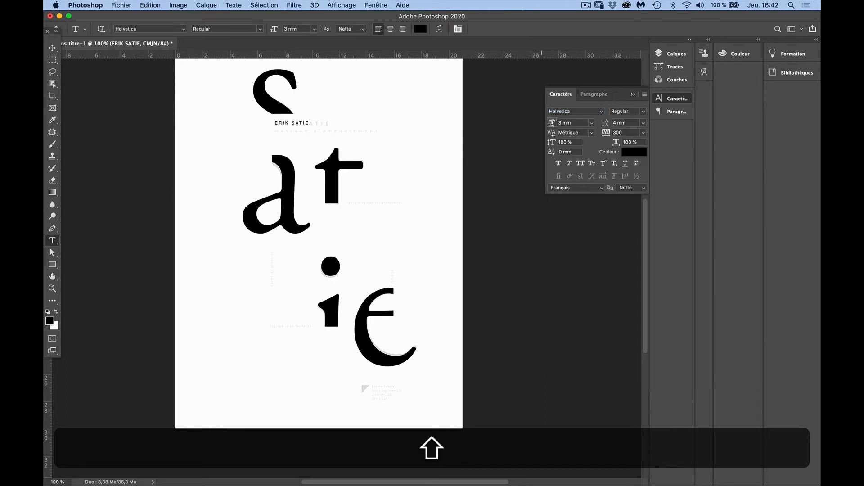
# Set the font size of the "ERIK SATIE" text to 4 mm
pyautogui.doubleClick(562, 124)
pyautogui.hotkey('shift', 'Tab')
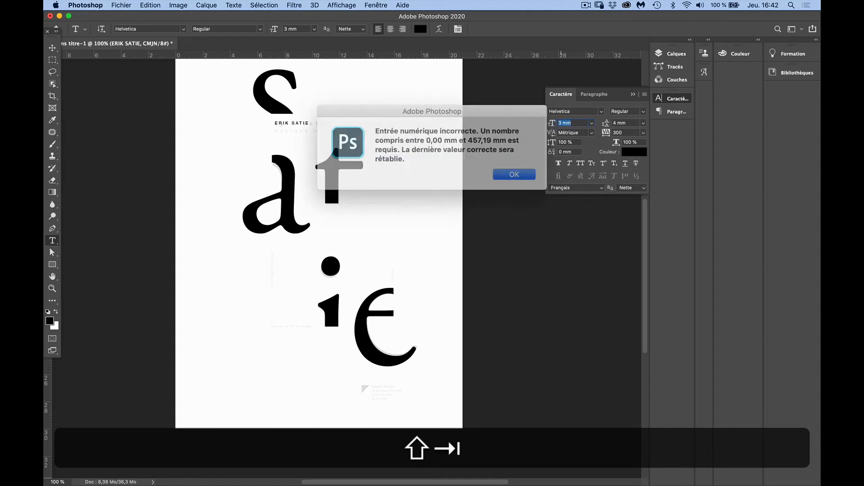
pyautogui.click(511, 170)
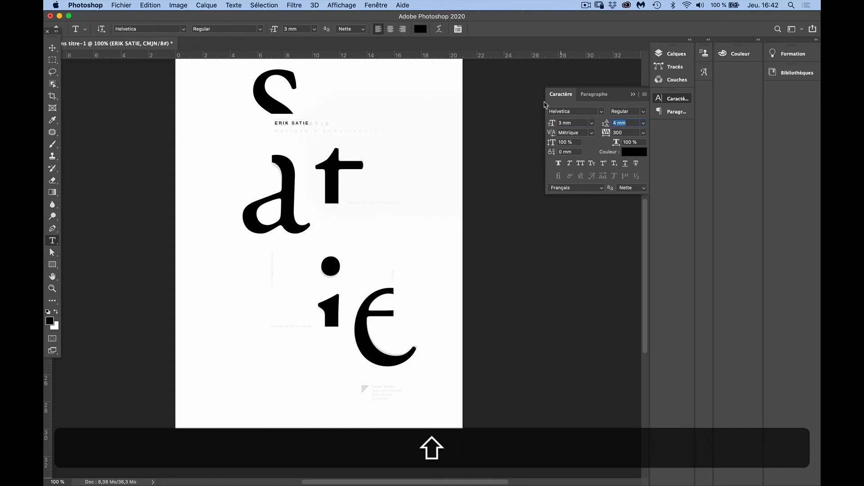
pyautogui.write('4')
pyautogui.press('shift+super+z')
pyautogui.moveTo(584, 122); pyautogui.dragTo(537, 112)
pyautogui.write('4')
pyautogui.hotkey('shift', 'Return')
# Set the tracking of the "ERIK SATIE" text to 500
pyautogui.click(606, 131)
pyautogui.write('50')
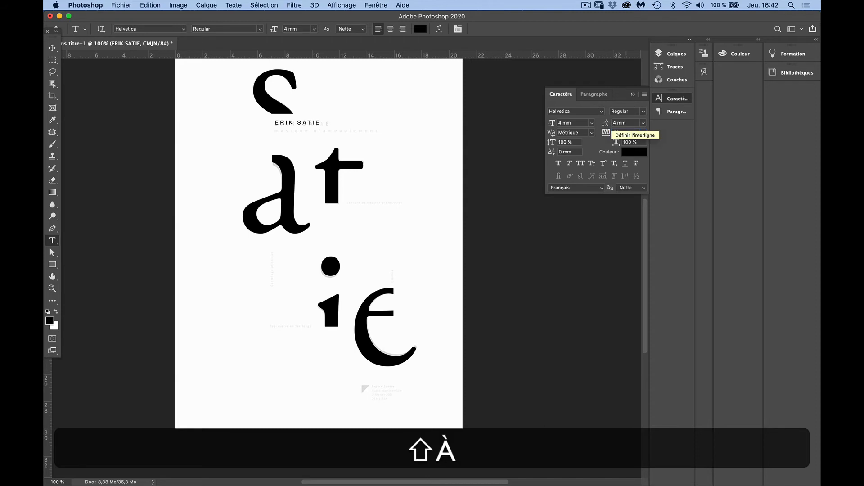
pyautogui.hotkey('shift', 'BackSpace')
pyautogui.write('50')
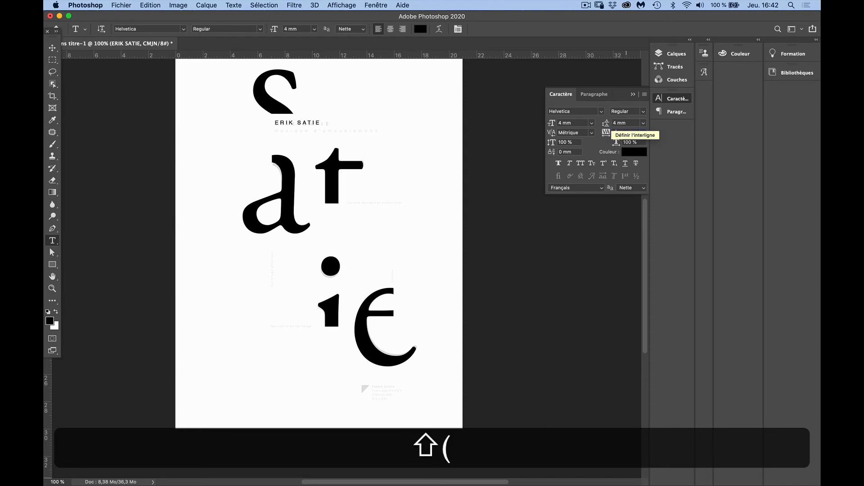
pyautogui.hotkey('shift', 'Return')
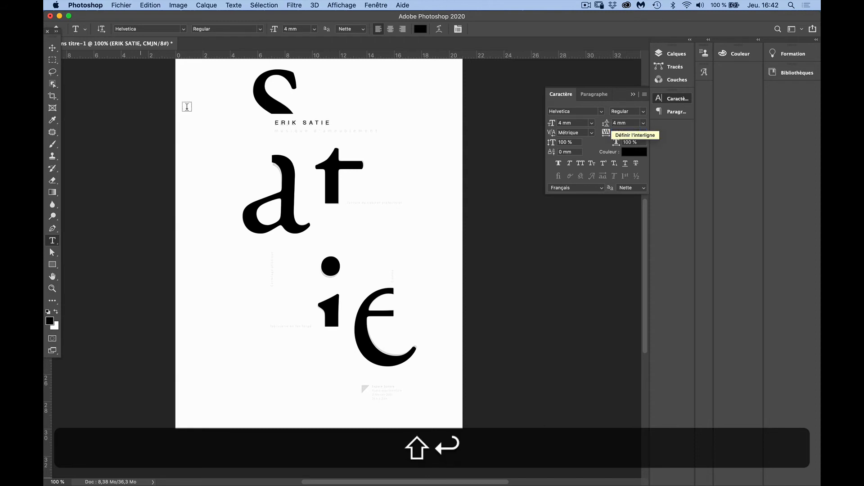
# Move the "ERIK SATIE" text onto the template's title line and check its alignment up close at 400%
pyautogui.click(54, 49)
pyautogui.moveTo(311, 127)
pyautogui.mouseDown()
pyautogui.moveTo(317, 130)
pyautogui.moveTo(310, 127)
pyautogui.mouseUp()
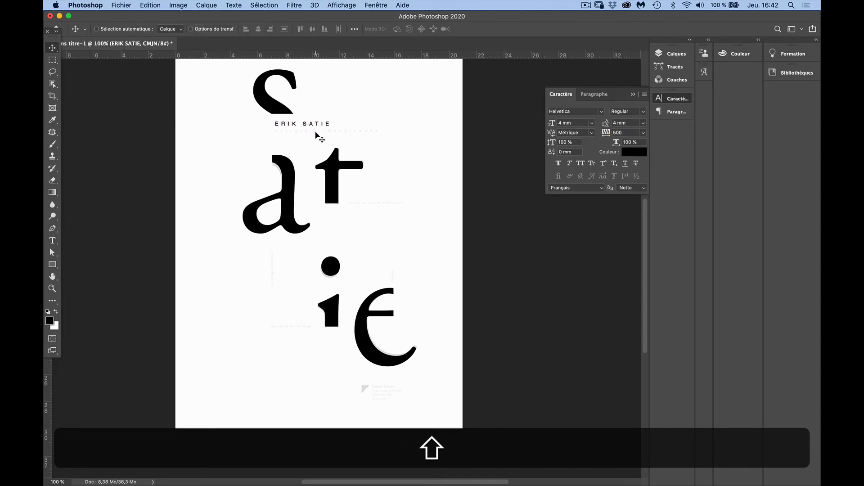
pyautogui.keyDown('super'); pyautogui.click(316, 130); pyautogui.keyUp('super')
pyautogui.keyDown('super'); pyautogui.click(311, 128); pyautogui.keyUp('super')
pyautogui.keyDown('super'); pyautogui.click(309, 130); pyautogui.keyUp('super')
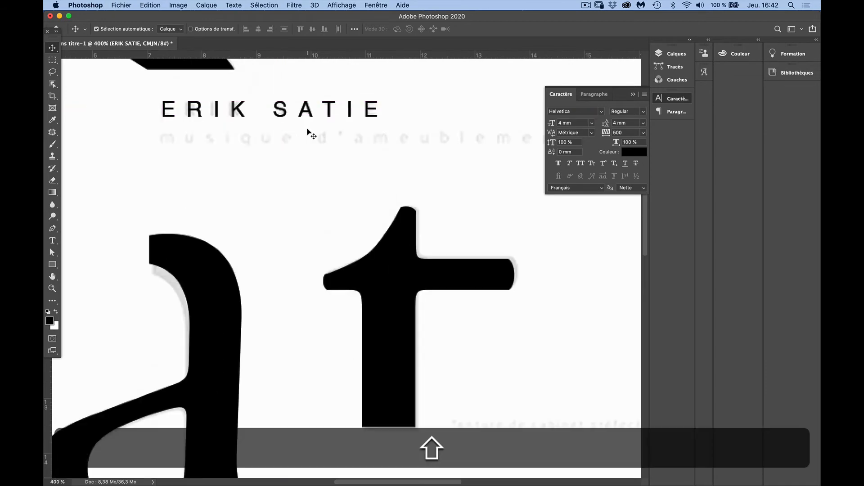
# Set the font size of the "ERIK SATIE" title to 3,5 mm
pyautogui.moveTo(562, 123); pyautogui.dragTo(548, 125)
pyautogui.write('3,5')
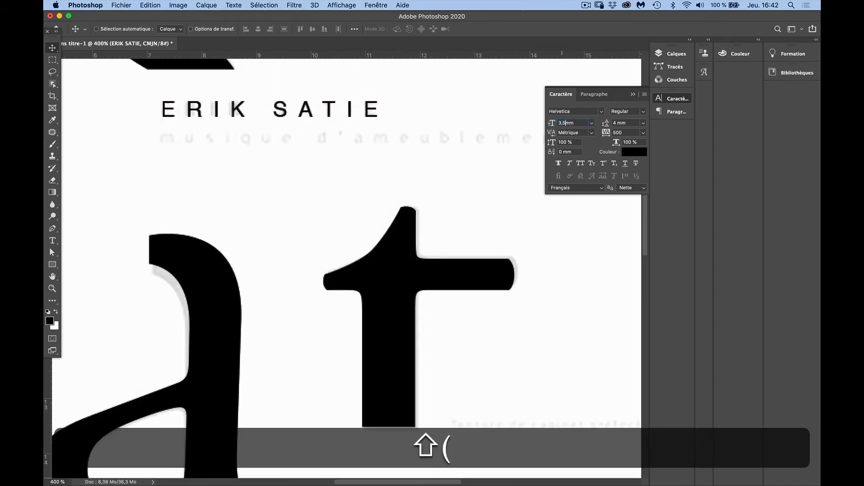
pyautogui.hotkey('shift', 'Return')
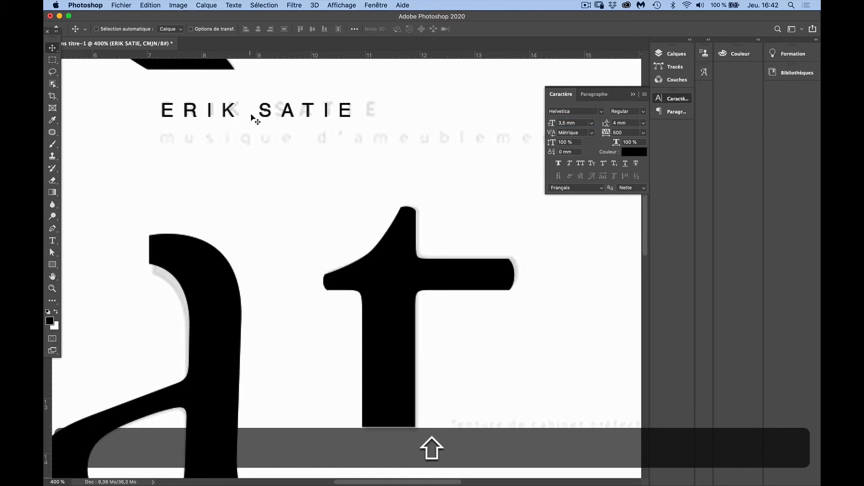
# Widen the tracking of the "ERIK SATIE" title to 650 so it matches the template's letters
pyautogui.click(618, 132)
pyautogui.click(615, 132)
pyautogui.hotkey('shift', 'BackSpace')
pyautogui.write('6')
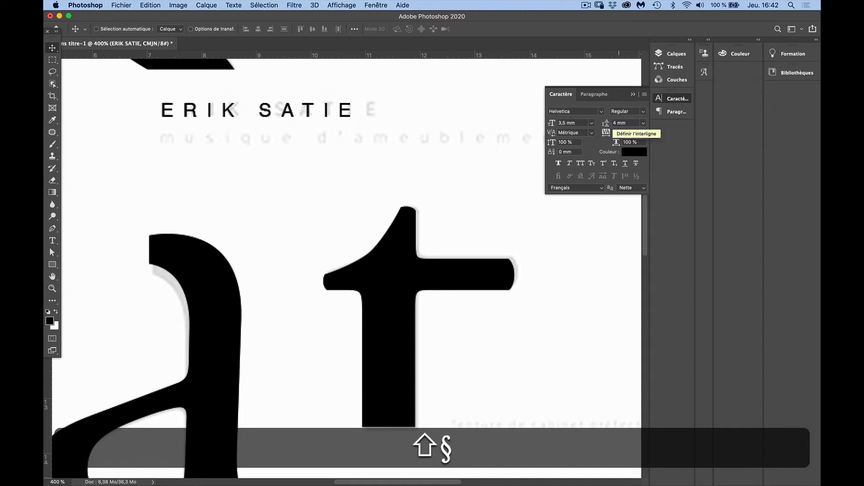
pyautogui.hotkey('shift', 'Return')
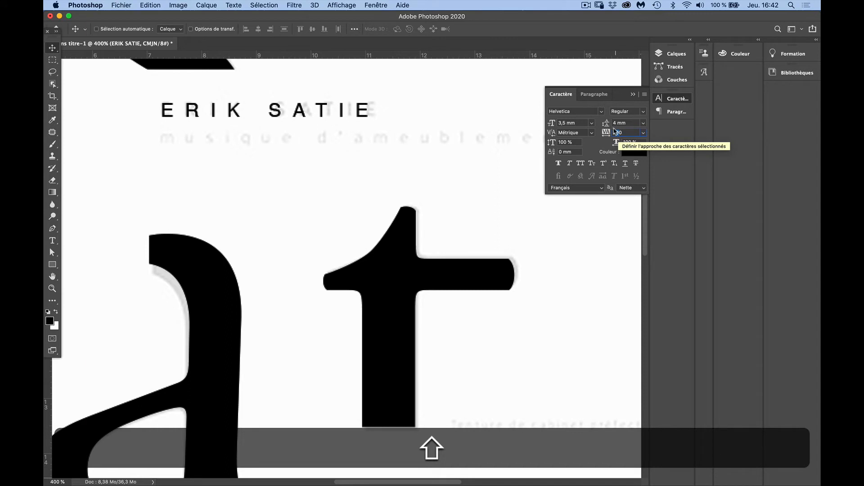
pyautogui.write('5')
pyautogui.hotkey('shift', 'Return')
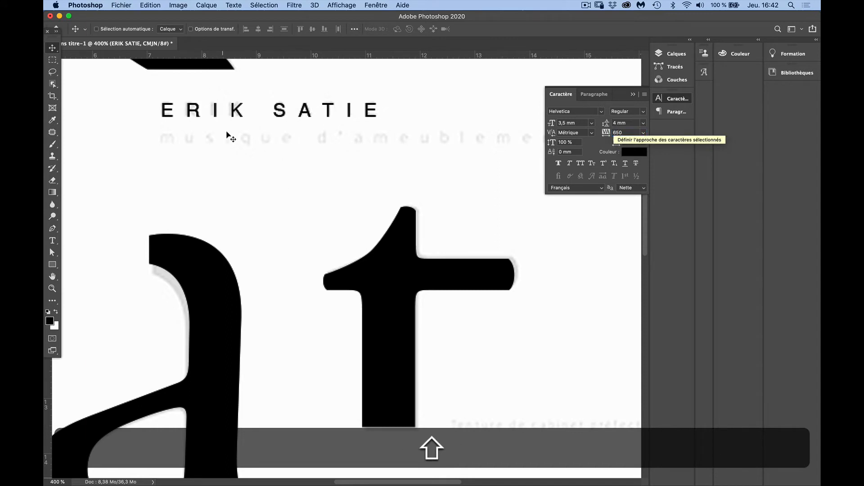
# Duplicate the "ERIK SATIE" title directly below itself, over the template's subtitle line
pyautogui.press('alt')
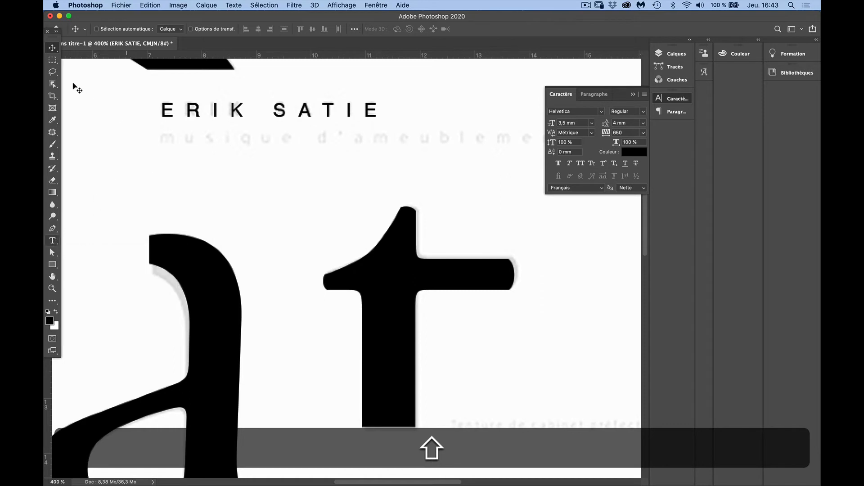
pyautogui.moveTo(215, 110); pyautogui.dragTo(213, 148)
pyautogui.press('alt+shift+super+z')
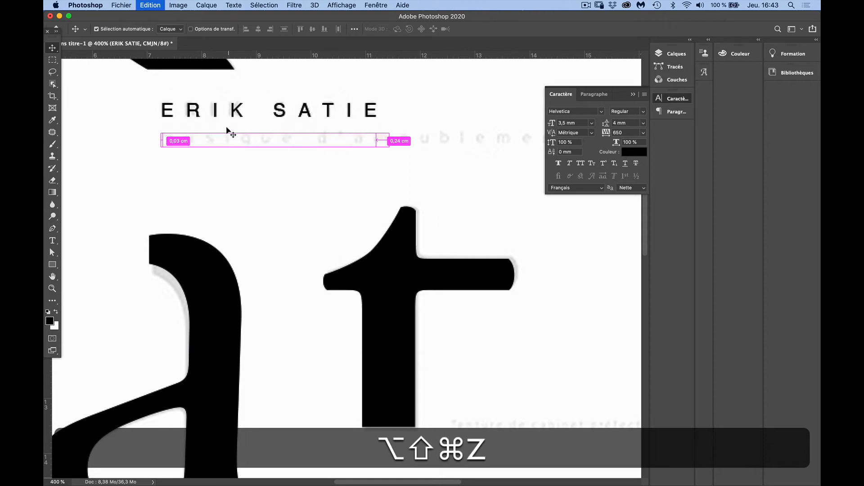
pyautogui.moveTo(217, 114); pyautogui.dragTo(219, 137)
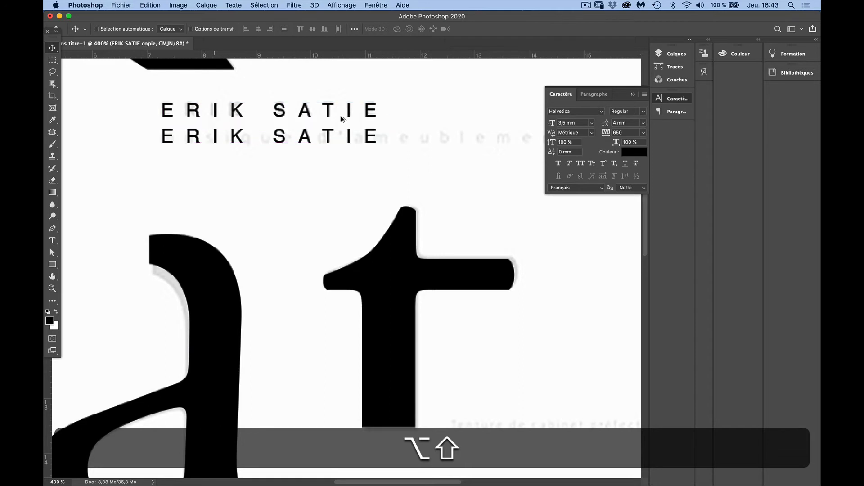
# Set the font size of the duplicated text on the subtitle line to 2,5 mm
pyautogui.click(566, 120)
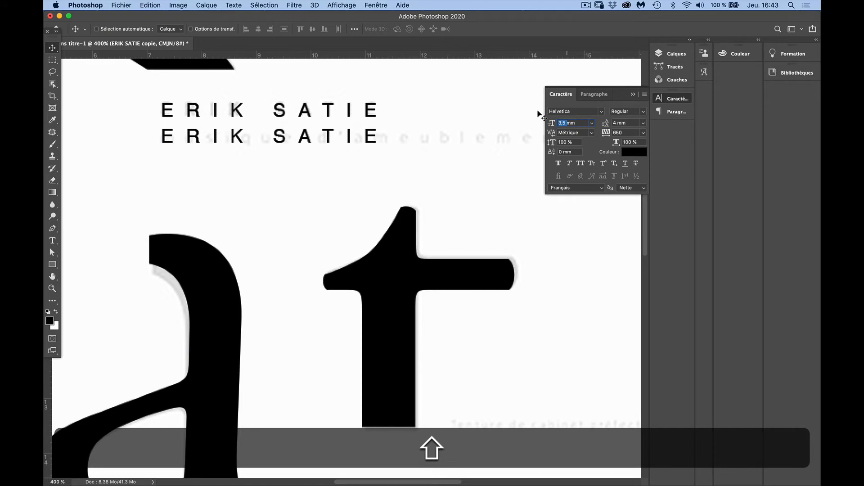
pyautogui.write('2,5')
pyautogui.hotkey('shift', 'Return')
pyautogui.click(53, 240)
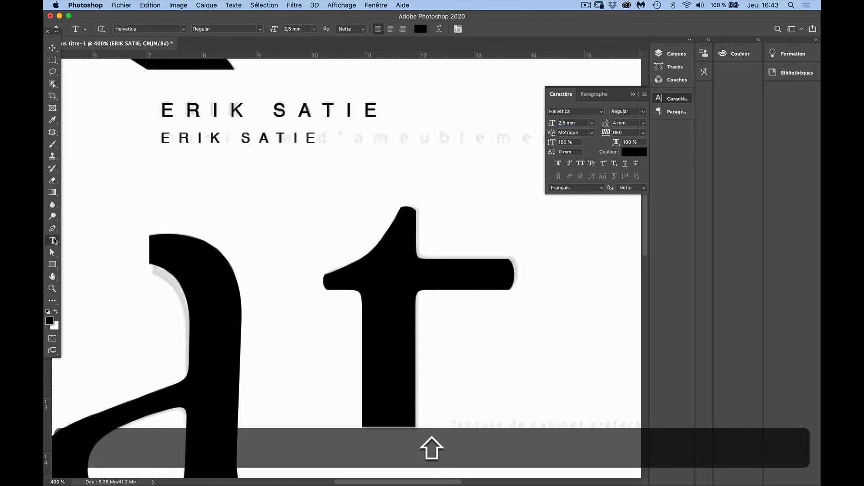
pyautogui.press('v')
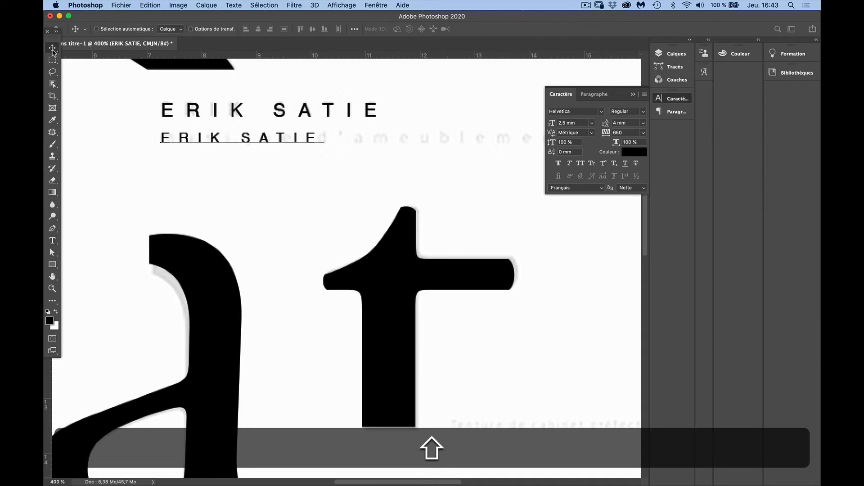
pyautogui.moveTo(206, 144); pyautogui.dragTo(207, 176)
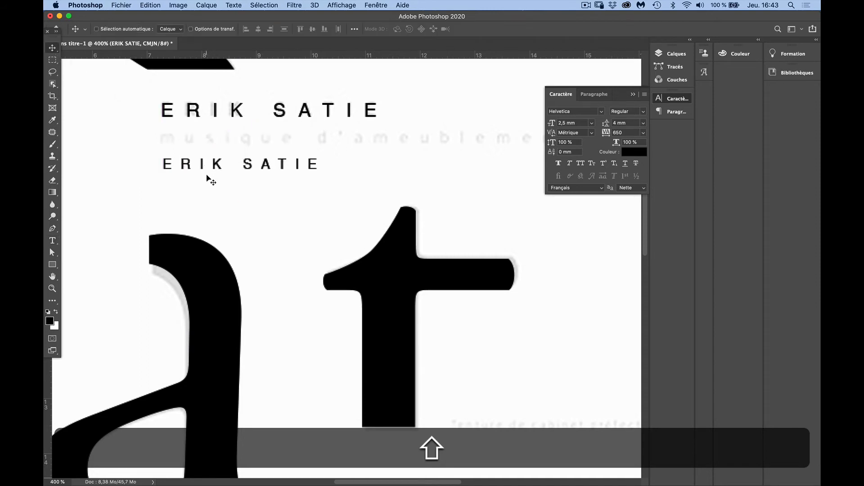
pyautogui.press('super+shift+z')
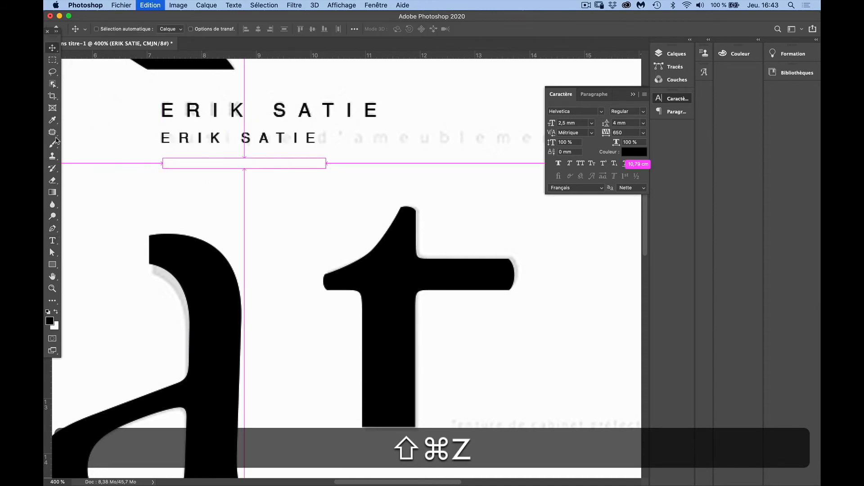
# Replace the duplicated text on the subtitle line with "Musique d'ameublement"
pyautogui.click(52, 240)
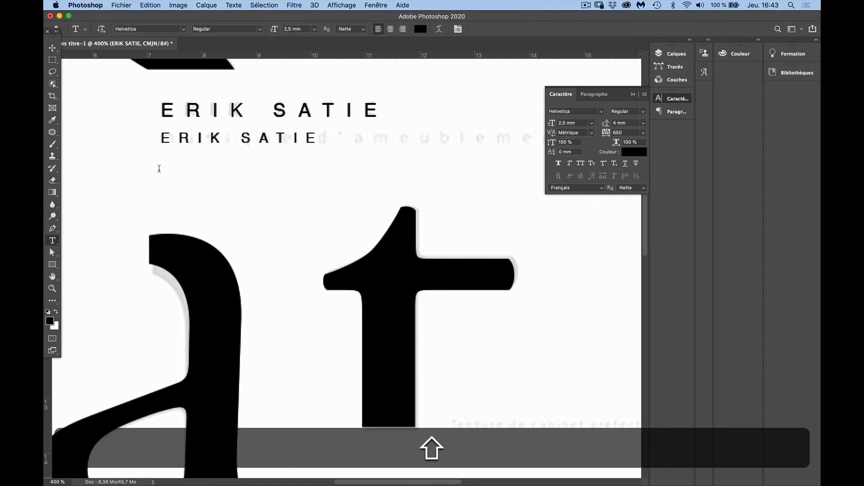
pyautogui.click(189, 139)
pyautogui.press('super+shift+a')
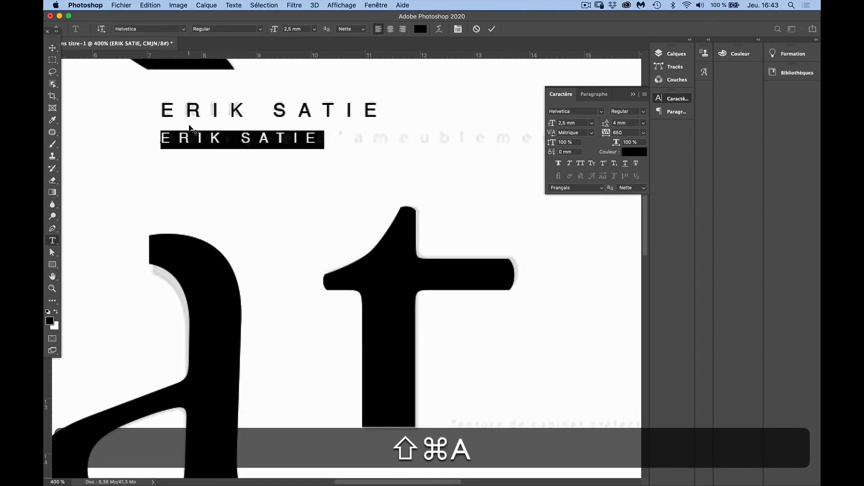
pyautogui.write('M')
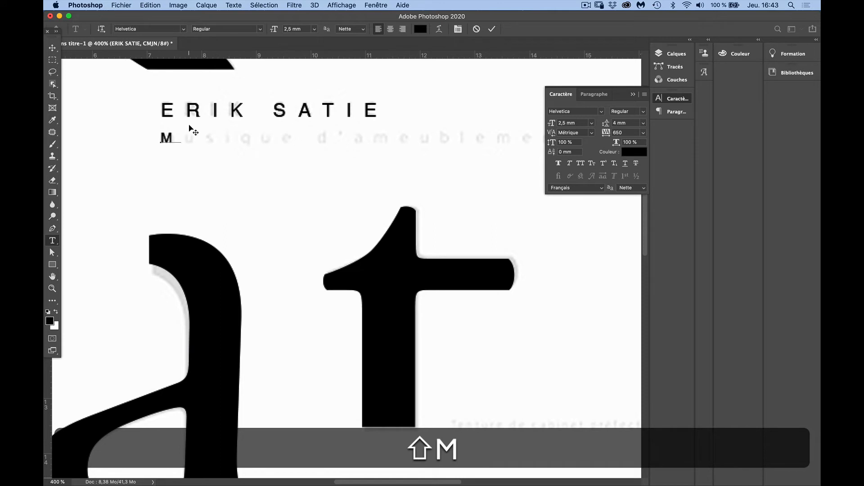
pyautogui.write('usique d')
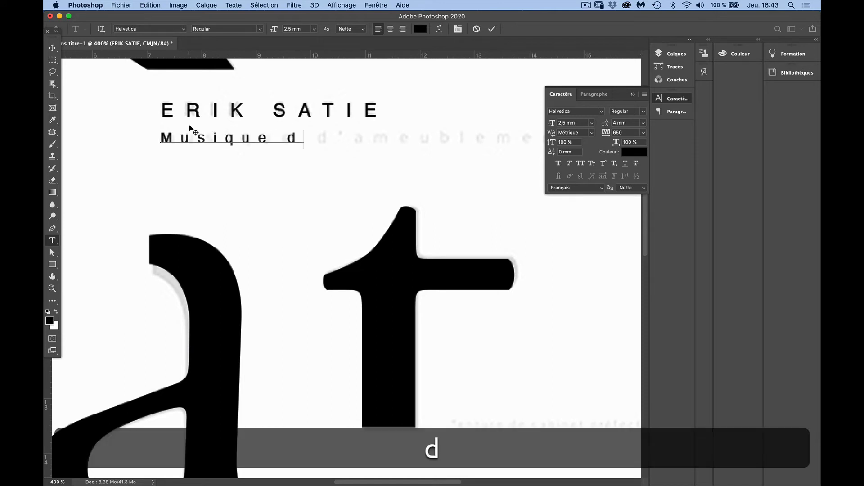
pyautogui.write("'ameub")
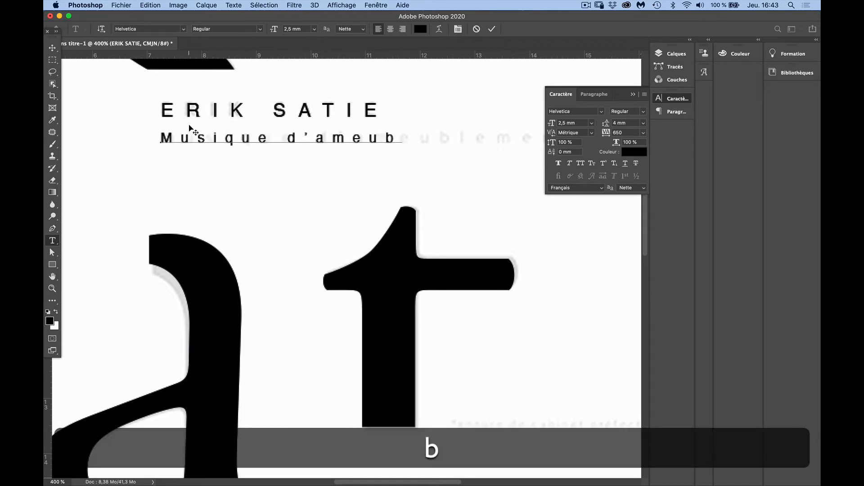
pyautogui.write('lement')
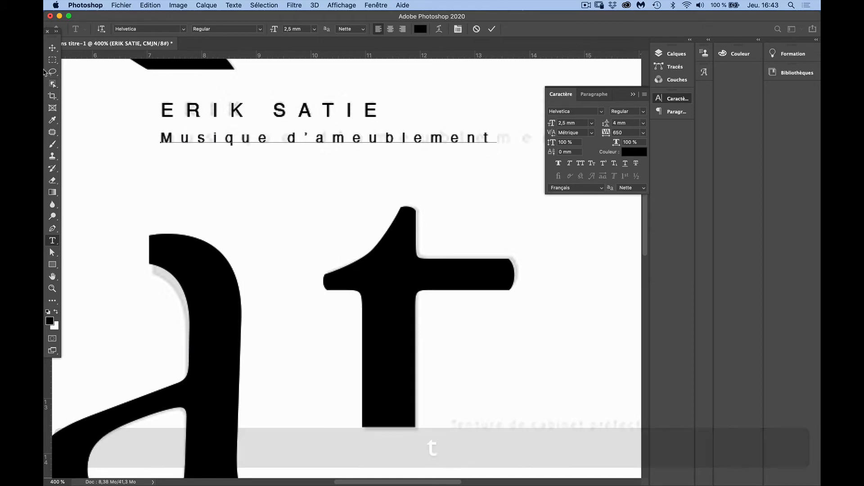
pyautogui.click(52, 49)
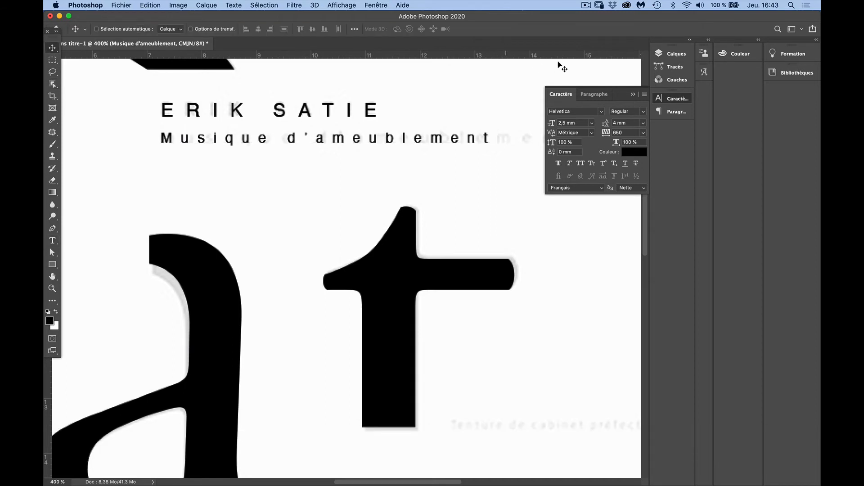
# Set the tracking of the whole "Musique d'ameublement" subtitle to 850
pyautogui.click(632, 95)
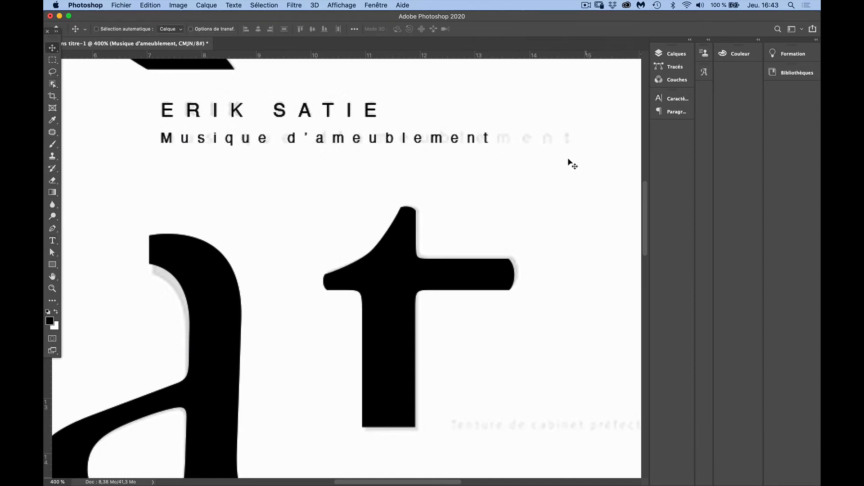
pyautogui.press('super+t')
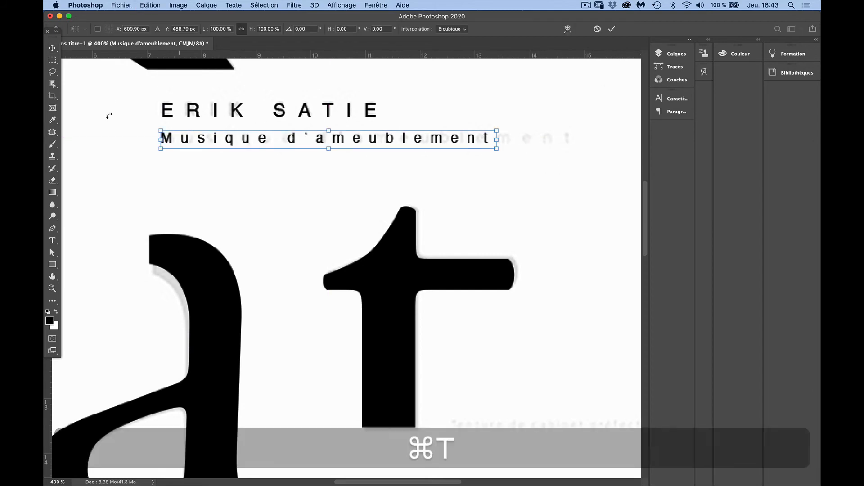
pyautogui.click(52, 240)
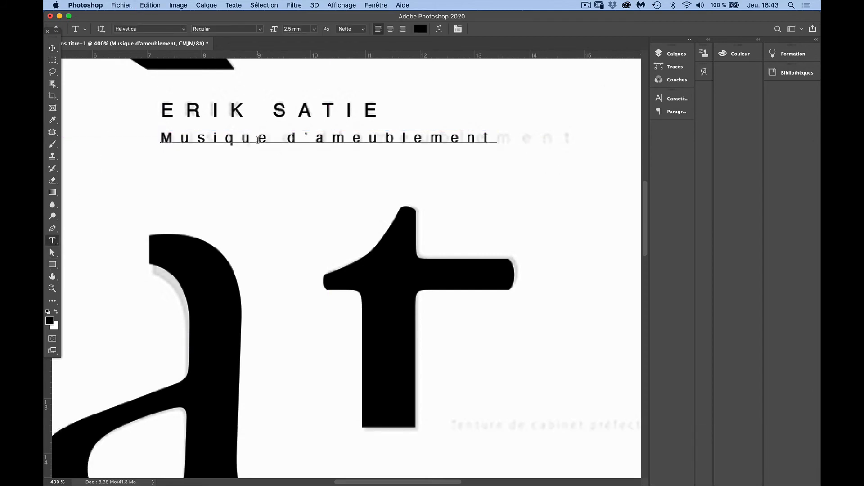
pyautogui.click(259, 138)
pyautogui.press('super+a')
pyautogui.press('super+t')
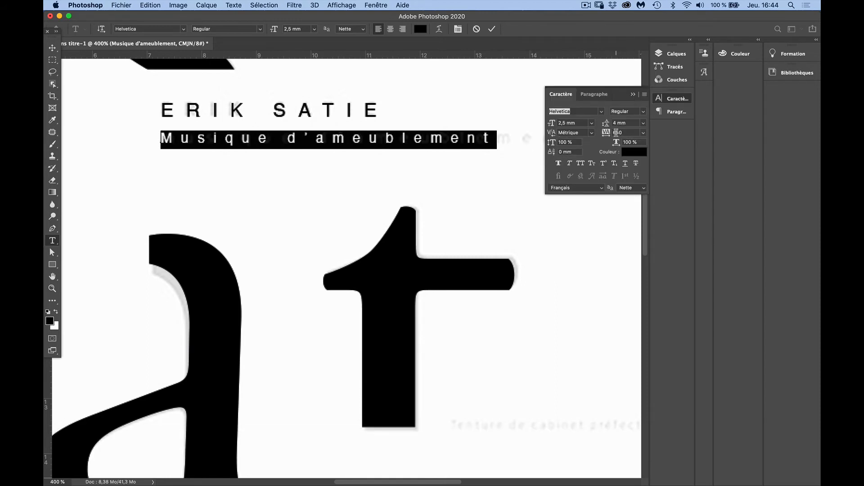
pyautogui.click(617, 133)
pyautogui.write('!')
pyautogui.press('Return')
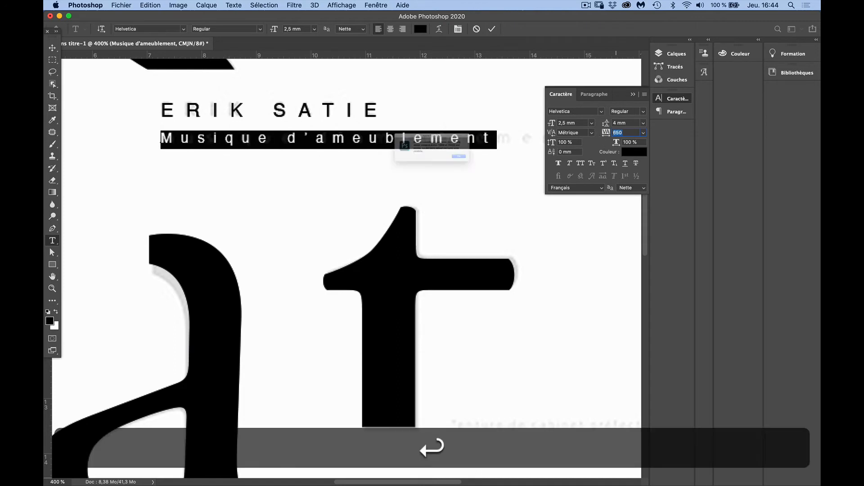
pyautogui.press('Return')
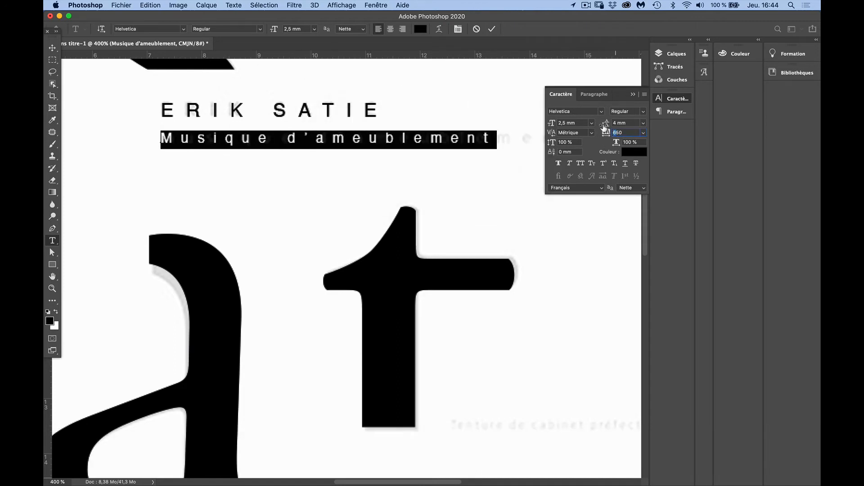
pyautogui.write('8')
pyautogui.press('Tab')
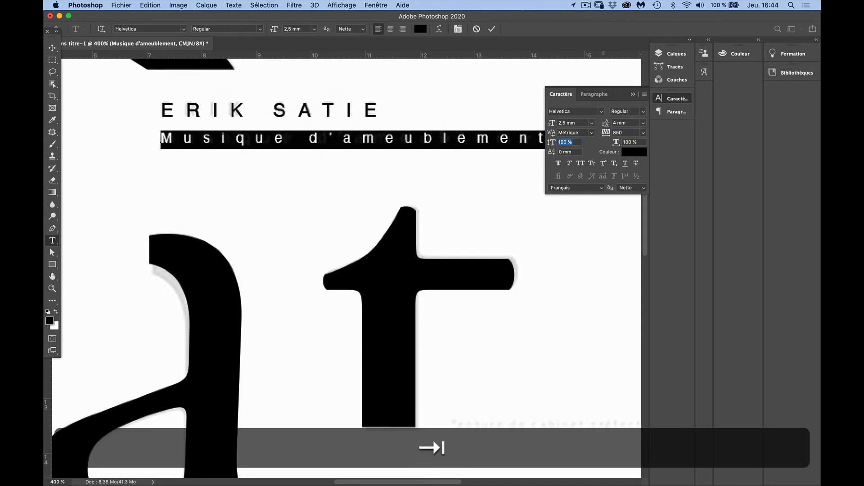
pyautogui.click(634, 95)
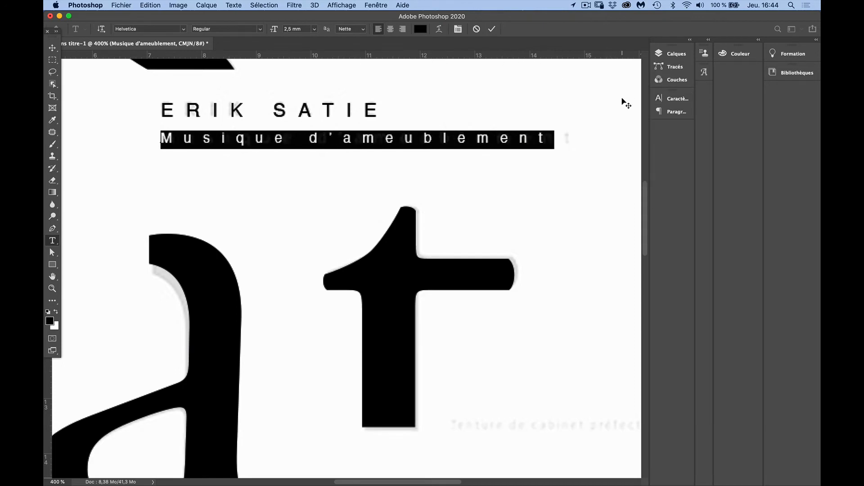
# Set the tracking of the whole "Musique d'ameublement" subtitle to 900
pyautogui.click(52, 48)
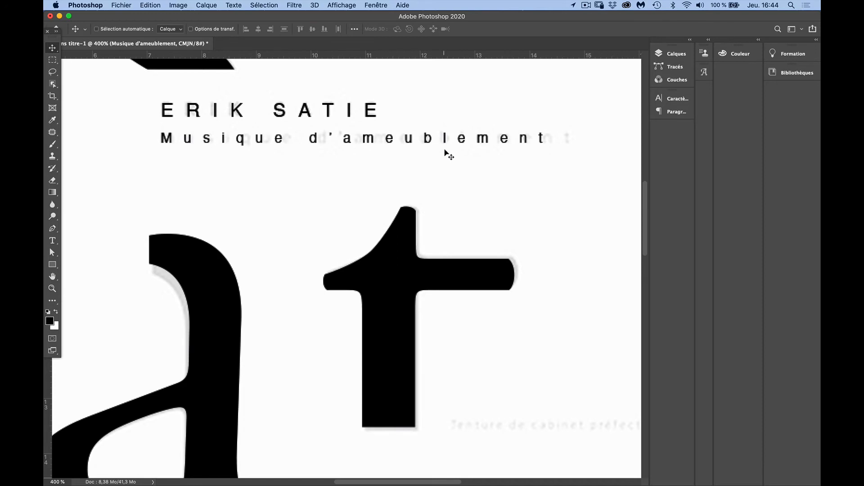
pyautogui.press('super+t')
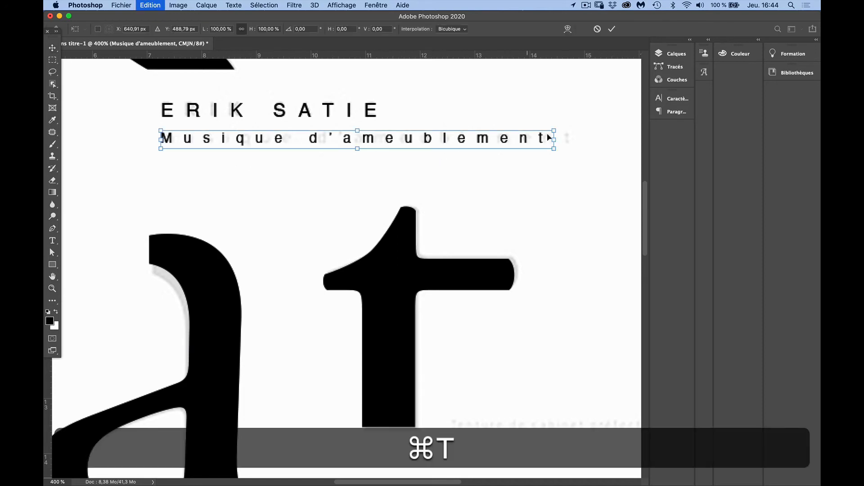
pyautogui.click(52, 240)
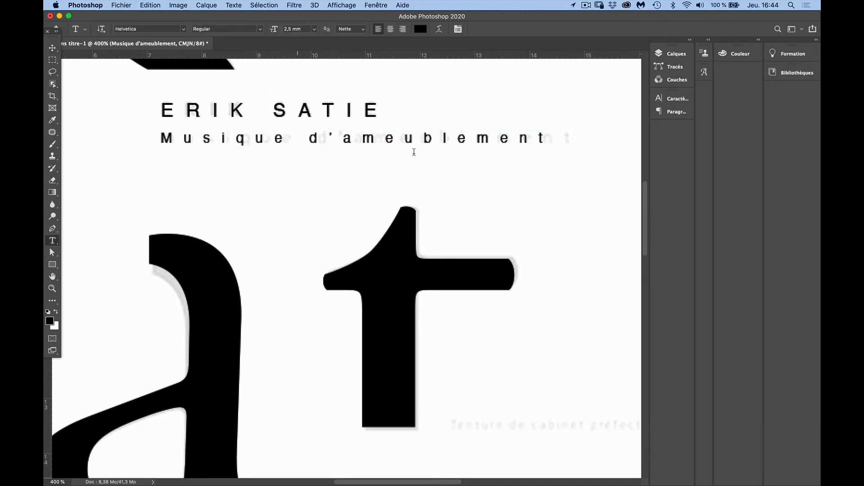
pyautogui.click(417, 145)
pyautogui.press('super+a')
pyautogui.press('super+t')
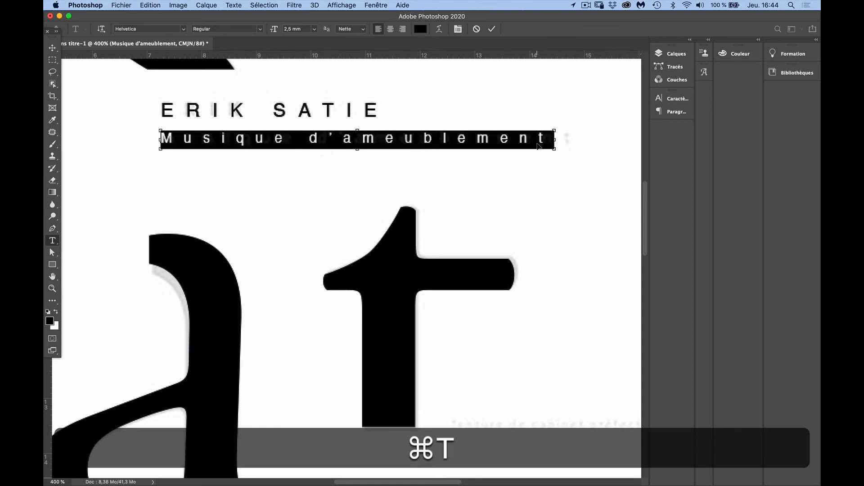
pyautogui.doubleClick(619, 132)
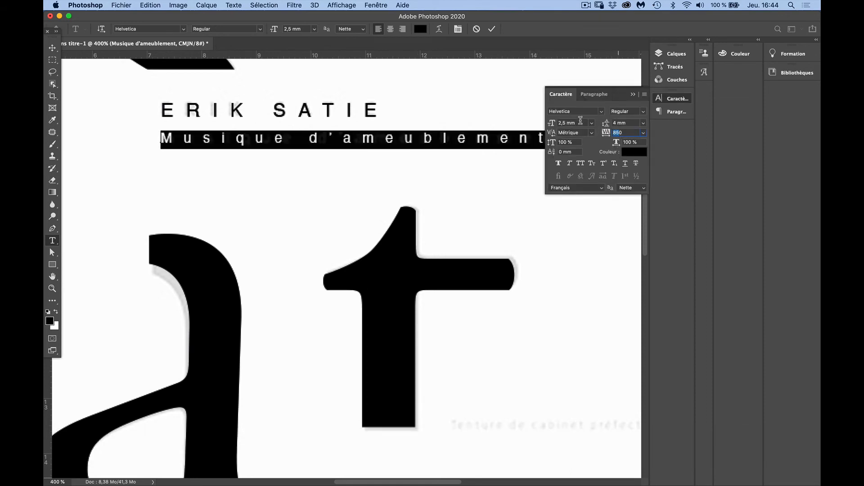
pyautogui.write('ç')
pyautogui.press('BackSpace')
pyautogui.write('90')
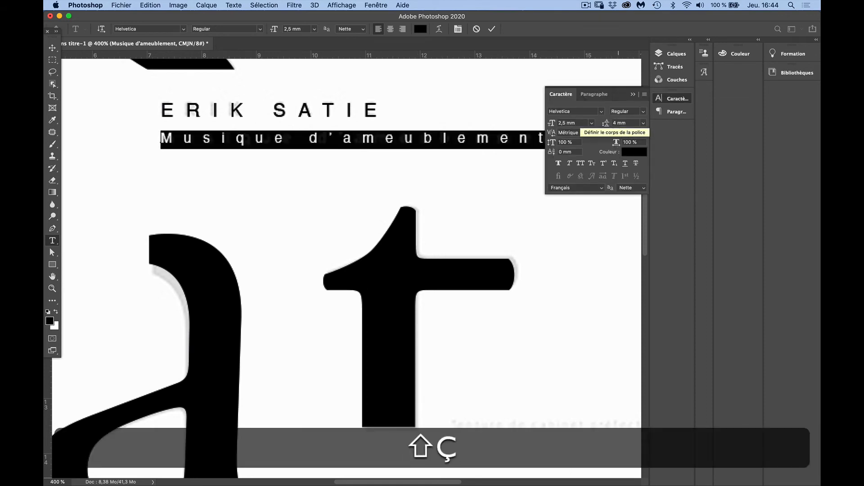
pyautogui.hotkey('shift', 'Return')
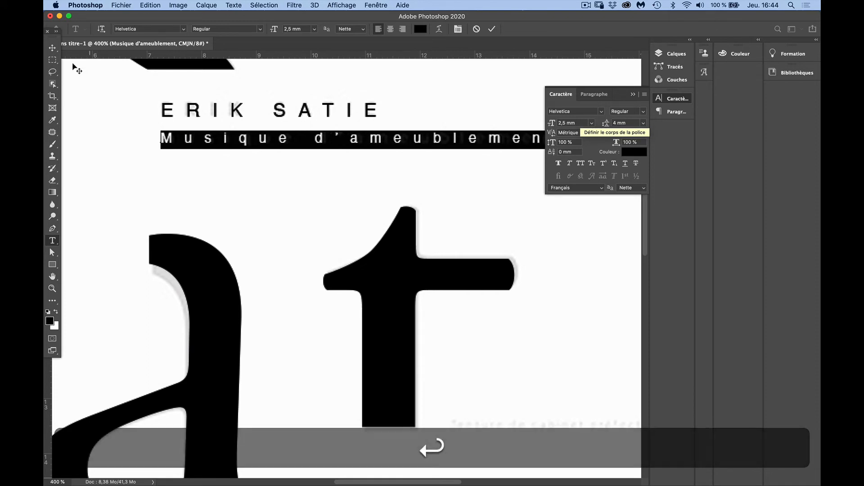
pyautogui.click(52, 47)
# Duplicate the "Musique d'ameublement" subtitle to just below the template's faint text line beside the foot of the "t"
pyautogui.keyDown('alt'); pyautogui.click(370, 175); pyautogui.keyUp('alt')
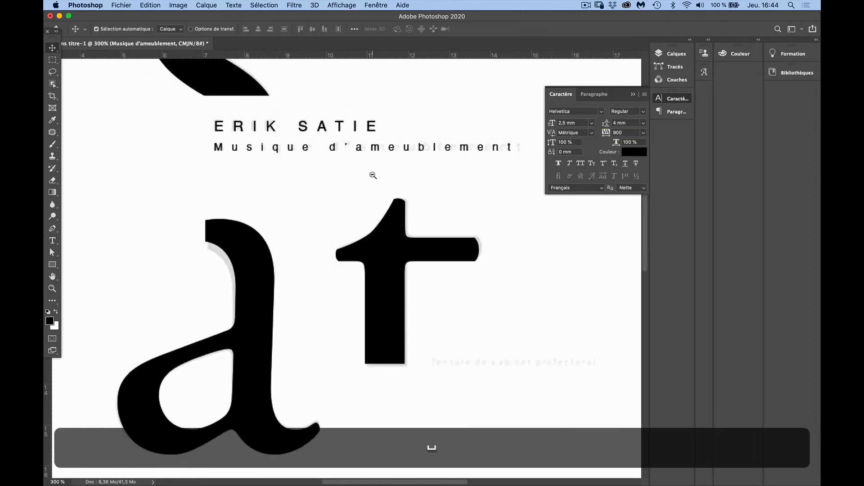
pyautogui.keyDown('alt'); pyautogui.click(370, 176); pyautogui.keyUp('alt')
pyautogui.keyDown('alt'); pyautogui.click(370, 179); pyautogui.keyUp('alt')
pyautogui.scroll(-5, 373, 194)
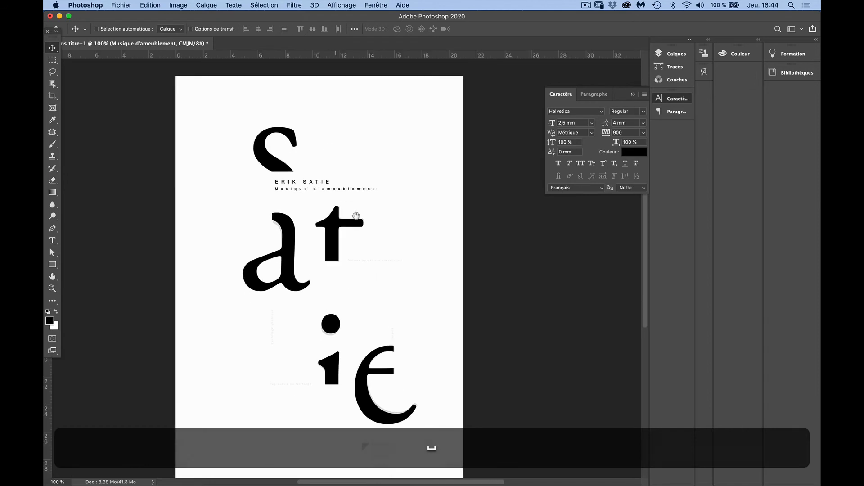
pyautogui.scroll(-1, 367, 195)
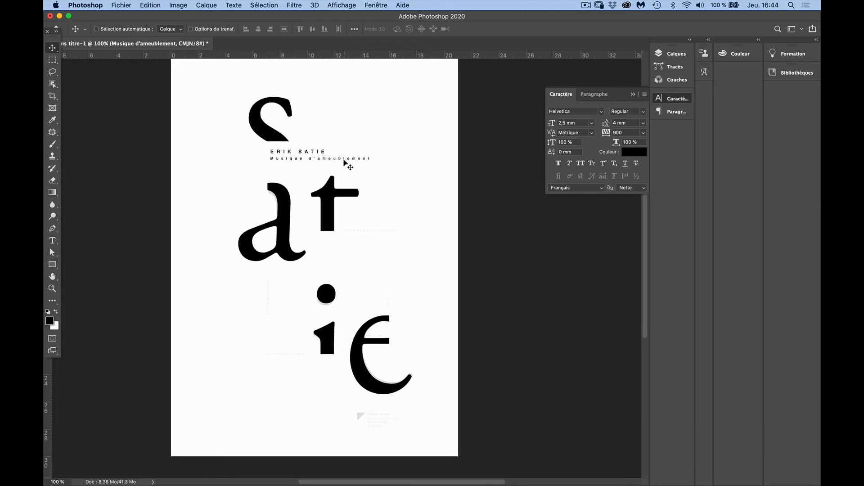
pyautogui.keyDown('super'); pyautogui.click(367, 172); pyautogui.keyUp('super')
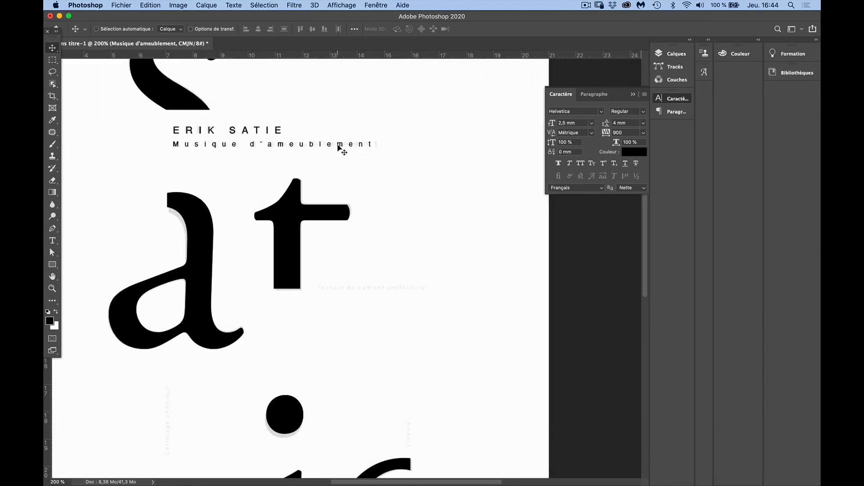
pyautogui.moveTo(339, 145); pyautogui.dragTo(477, 304)
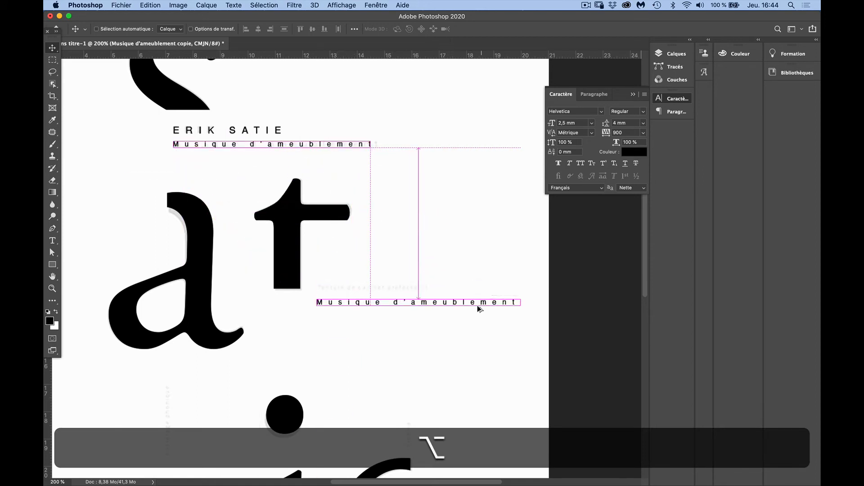
# Replace the whole text of the subtitle copy beside the "t" with "Textures"
pyautogui.click(414, 314)
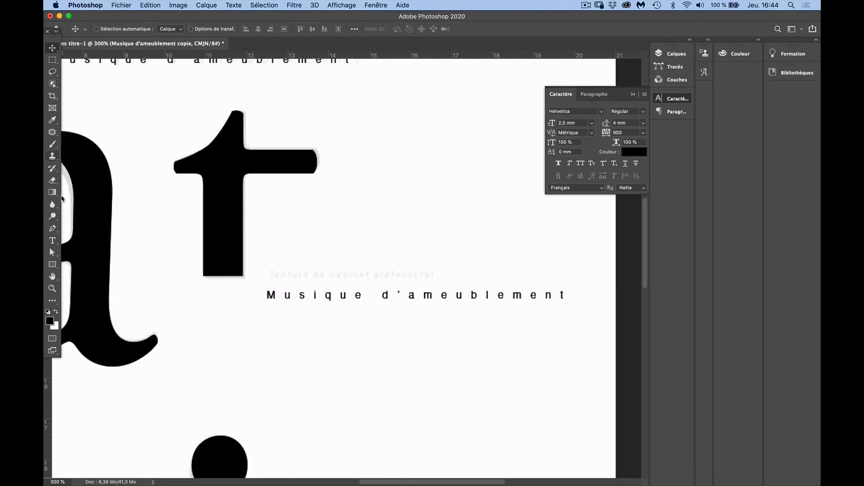
pyautogui.click(52, 240)
pyautogui.click(325, 295)
pyautogui.press('super+a')
pyautogui.press('shift+super+a')
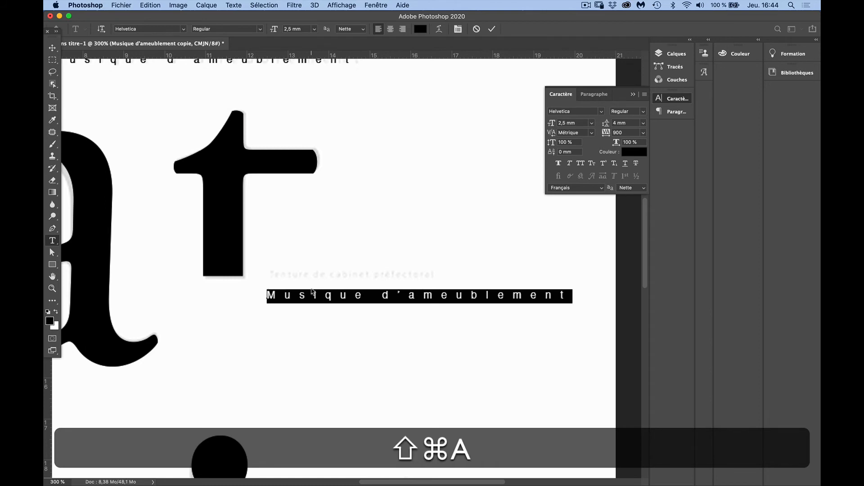
pyautogui.write('Textures')
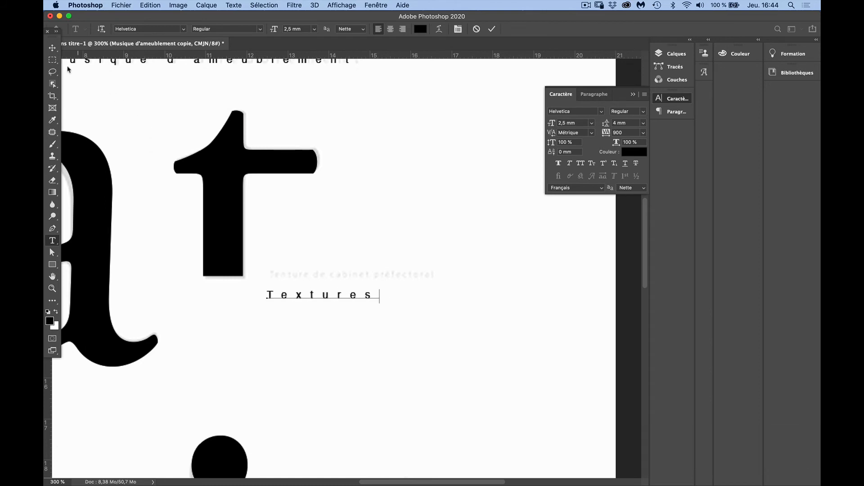
pyautogui.click(54, 48)
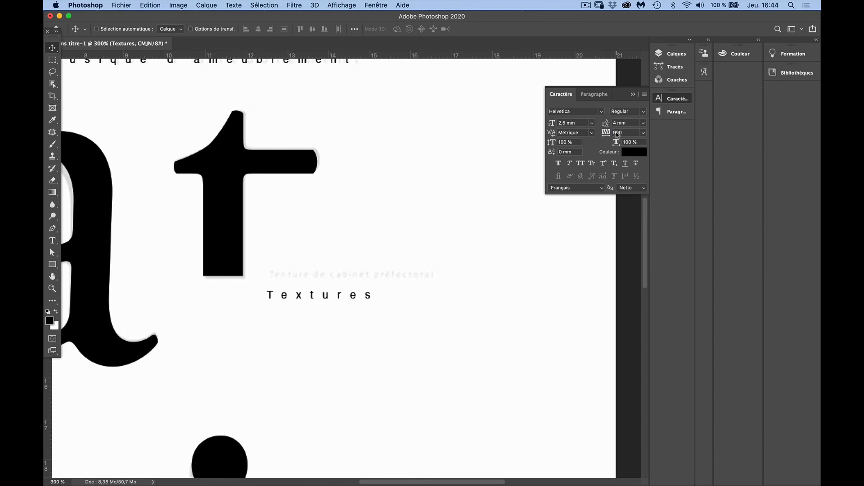
# Set the "Textures" text to a tracking of 600 and a font size of 2 mm
pyautogui.write('6')
pyautogui.hotkey('shift', 'Return')
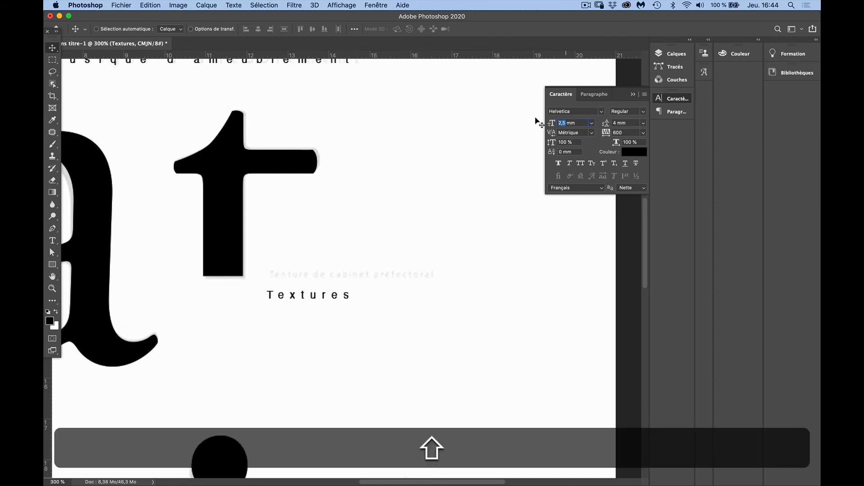
pyautogui.scroll(5, 536, 120)
pyautogui.scroll(-10, 536, 121)
pyautogui.write('2')
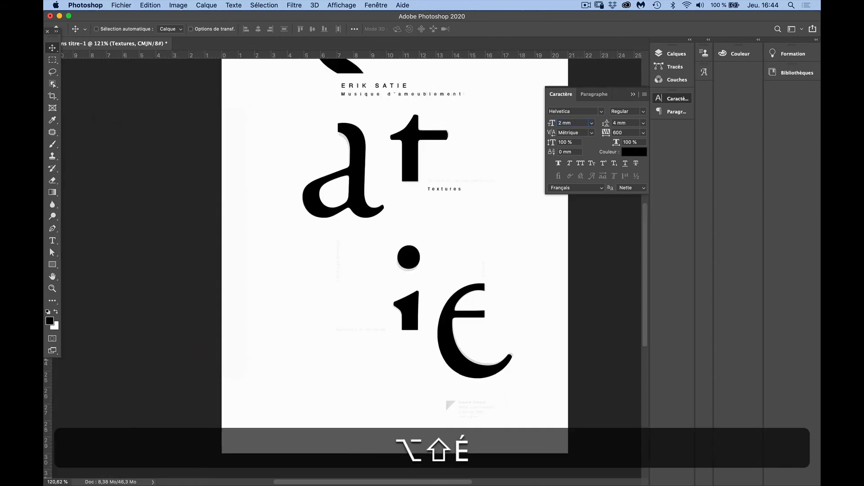
pyautogui.hotkey('shift', 'Return')
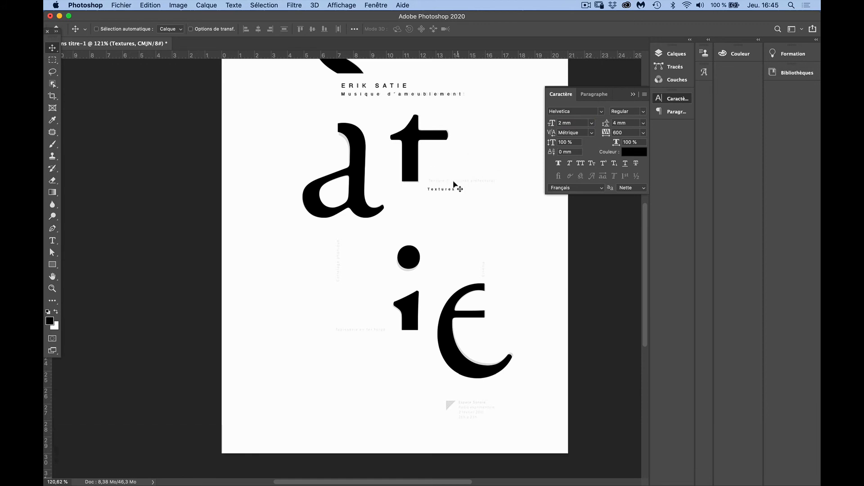
# Move "Textures" onto the start of the template's faint text line beside the foot of the "t"
pyautogui.moveTo(443, 193); pyautogui.dragTo(430, 186)
pyautogui.keyDown('super'); pyautogui.click(436, 185); pyautogui.keyUp('super')
pyautogui.keyDown('super'); pyautogui.click(441, 186); pyautogui.keyUp('super')
pyautogui.keyDown('super'); pyautogui.click(440, 184); pyautogui.keyUp('super')
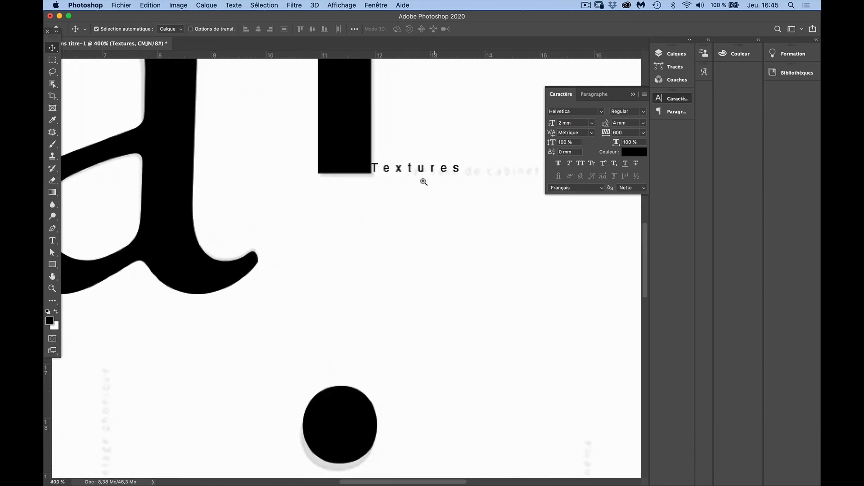
pyautogui.moveTo(391, 171); pyautogui.dragTo(430, 175)
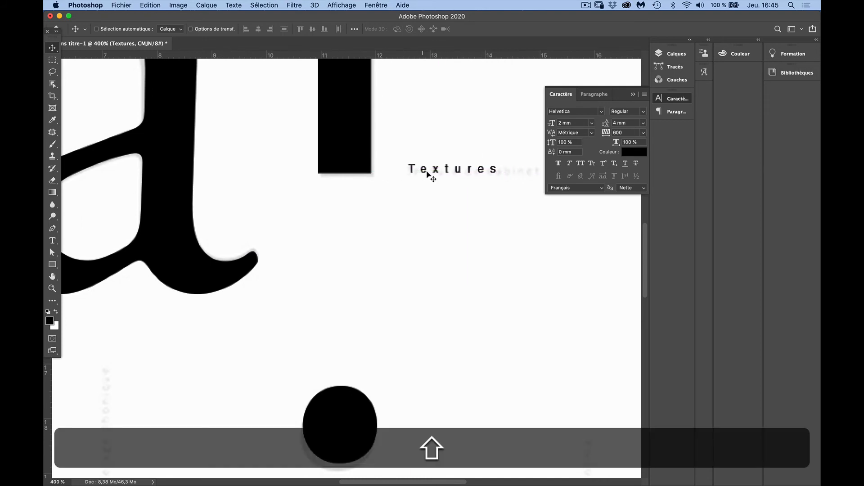
# Duplicate "Textures" beside the "i" dot, then rotate the copy 90° counterclockwise onto the template's vertical line below the "a"
pyautogui.keyDown('alt'); pyautogui.keyDown('super'); pyautogui.click(468, 199); pyautogui.keyUp('super'); pyautogui.keyUp('alt')
pyautogui.keyDown('alt'); pyautogui.keyDown('super'); pyautogui.click(468, 199); pyautogui.keyUp('super'); pyautogui.keyUp('alt')
pyautogui.keyDown('alt'); pyautogui.keyDown('super'); pyautogui.click(468, 199); pyautogui.keyUp('super'); pyautogui.keyUp('alt')
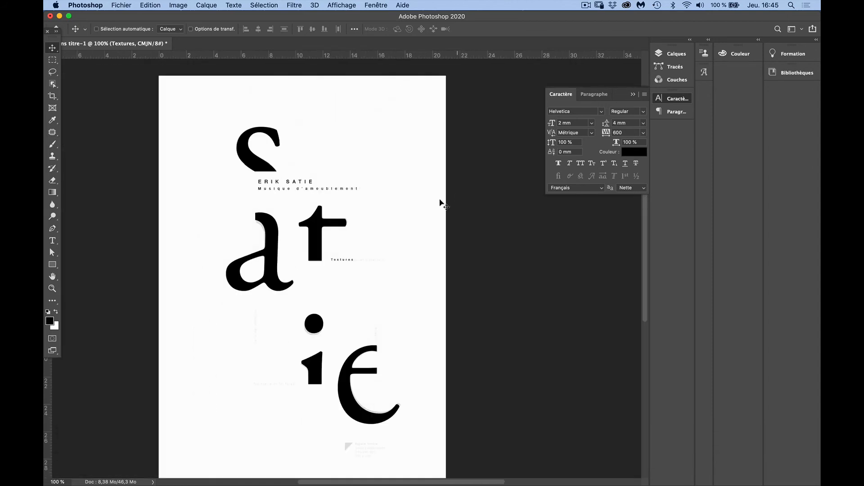
pyautogui.press('super+plus')
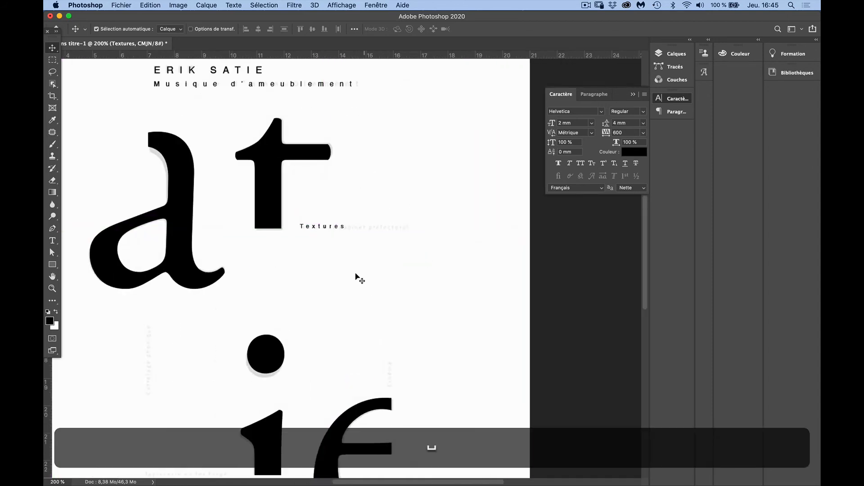
pyautogui.moveTo(321, 228); pyautogui.dragTo(196, 347)
pyautogui.press('super')
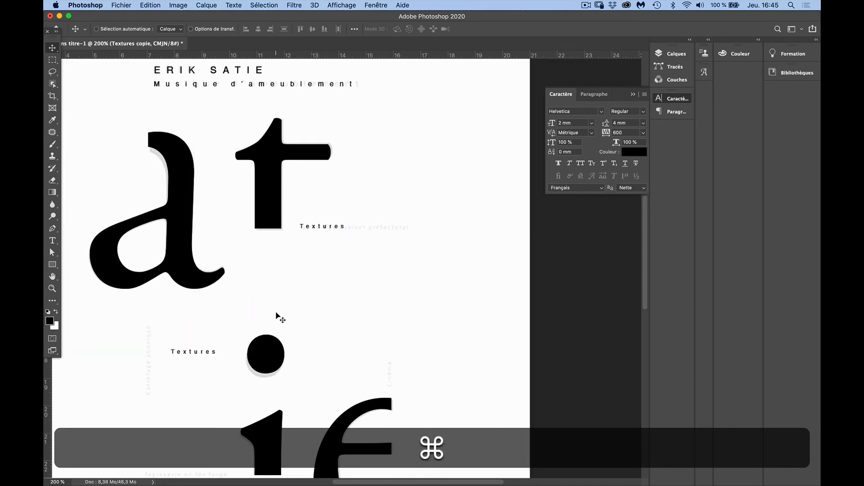
pyautogui.press('super+t')
pyautogui.moveTo(258, 328); pyautogui.dragTo(143, 364)
pyautogui.press('shift')
pyautogui.doubleClick(195, 338)
# Duplicate the vertical "Textures", rotate the copy back to horizontal and place it on the template's faint line beside the foot of the "i"
pyautogui.press('space')
pyautogui.moveTo(224, 295); pyautogui.dragTo(224, 267)
pyautogui.scroll(-5, 224, 267)
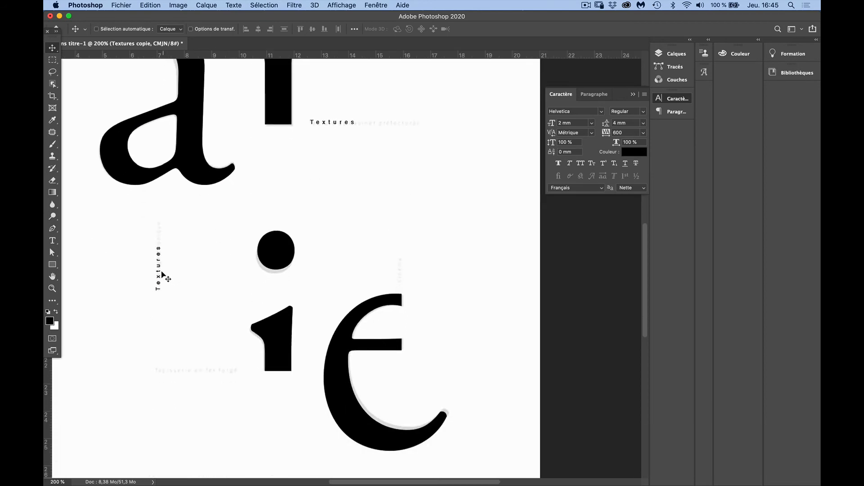
pyautogui.moveTo(164, 277); pyautogui.dragTo(227, 366)
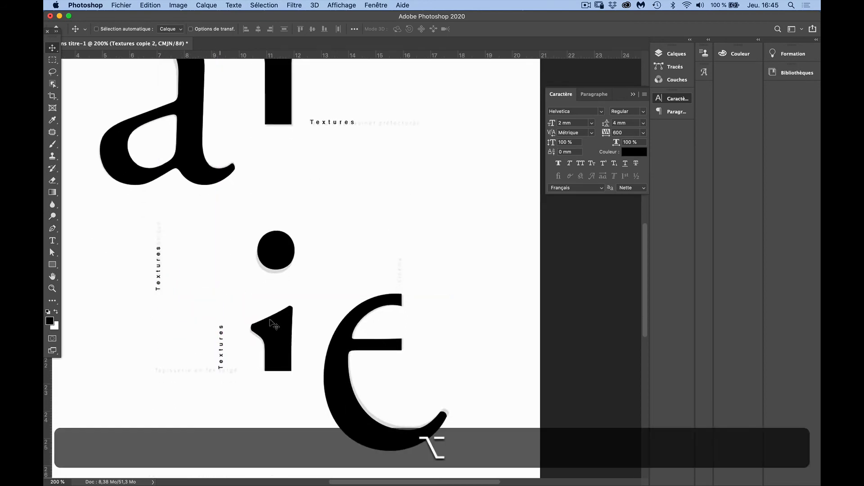
pyautogui.press('alt+super+t')
pyautogui.moveTo(285, 286); pyautogui.dragTo(273, 389)
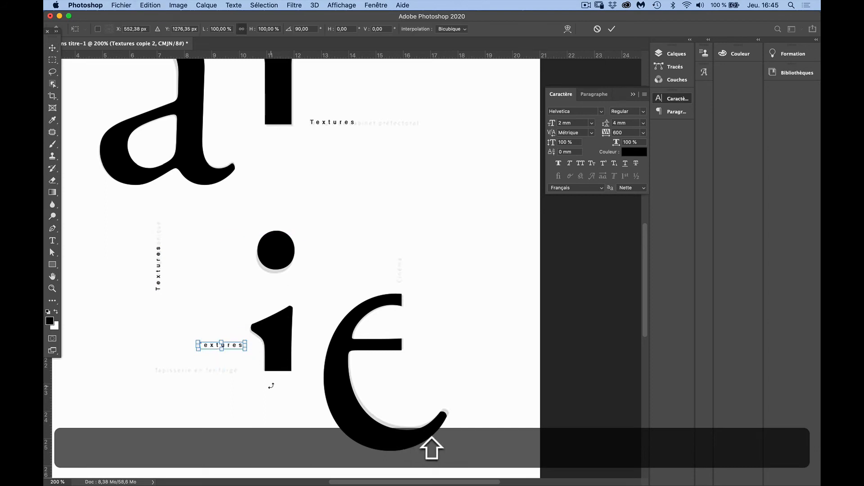
pyautogui.press('Return')
# Duplicate the horizontal "Textures" above the "e" and rotate the copy 90° counterclockwise onto the template's short vertical text line
pyautogui.moveTo(228, 347); pyautogui.dragTo(423, 272)
pyautogui.press('alt')
pyautogui.press('alt+super+t')
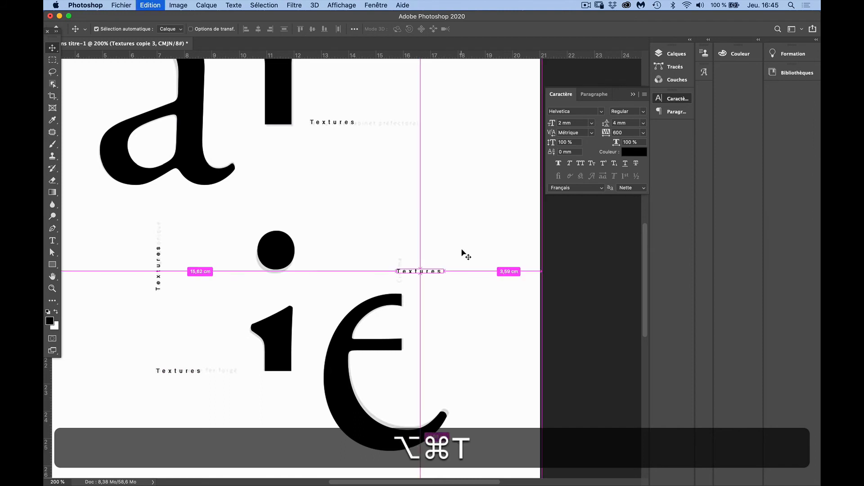
pyautogui.moveTo(467, 247); pyautogui.dragTo(400, 251)
pyautogui.doubleClick(420, 261)
# Examine the template's grey triangle and four-line event details below the letter "e"
pyautogui.press('super+minus')
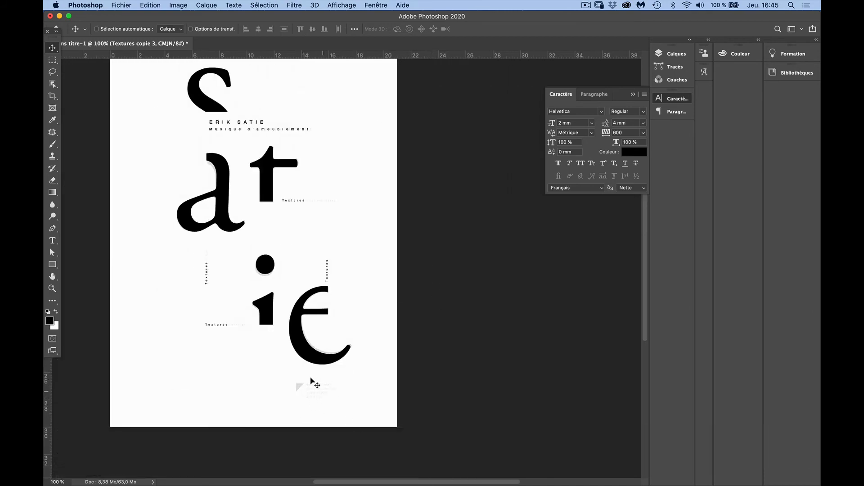
pyautogui.press('super+space')
pyautogui.moveTo(292, 372); pyautogui.dragTo(338, 262)
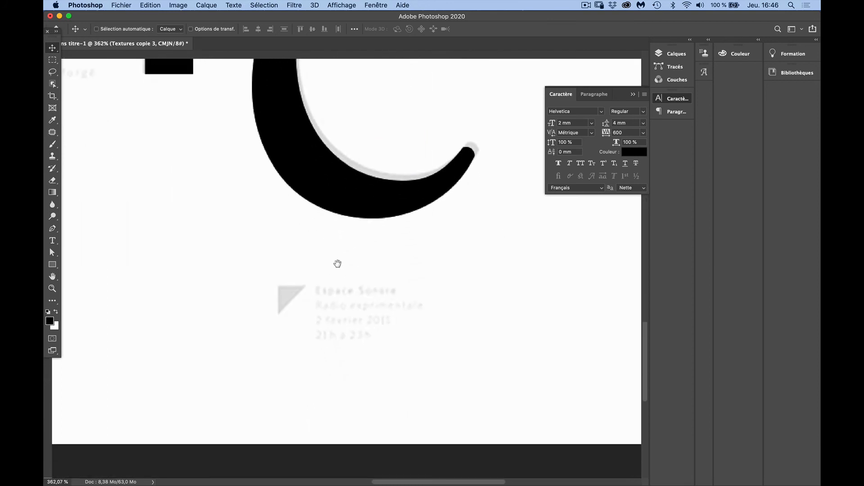
pyautogui.press('super+space')
pyautogui.click(370, 359)
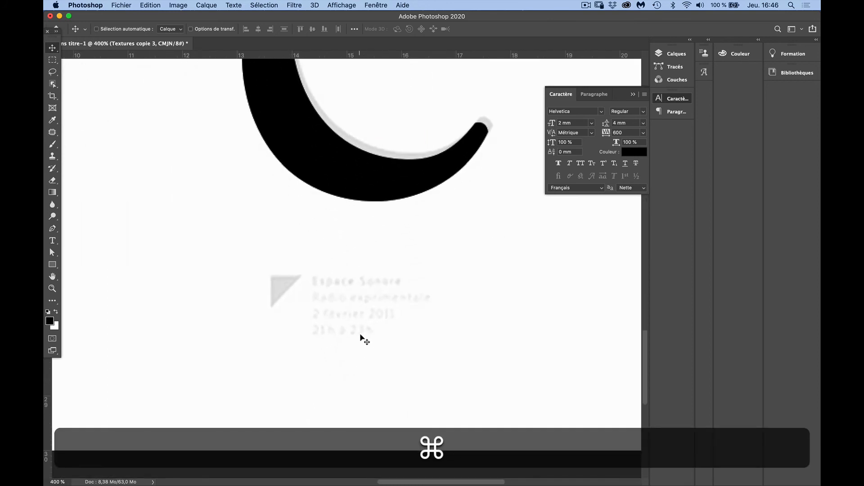
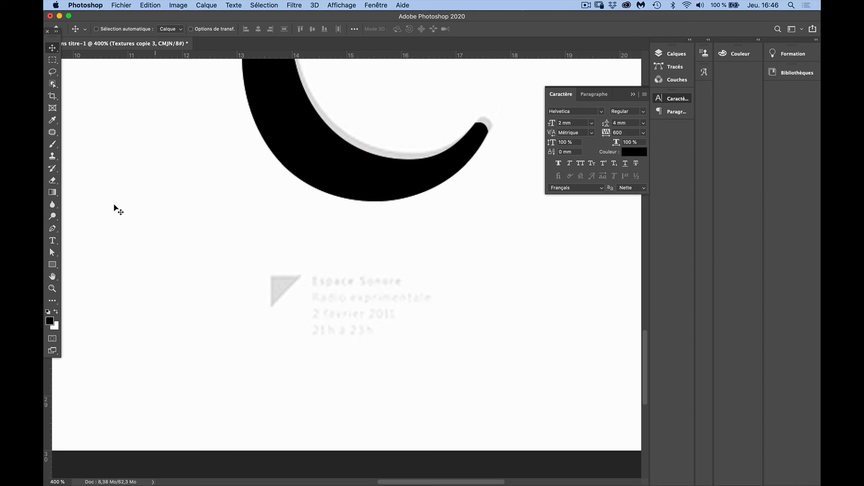
# Draw a 36 × 36 px square shape over the template's grey triangle, starting from the triangle's square corner
pyautogui.click(52, 265)
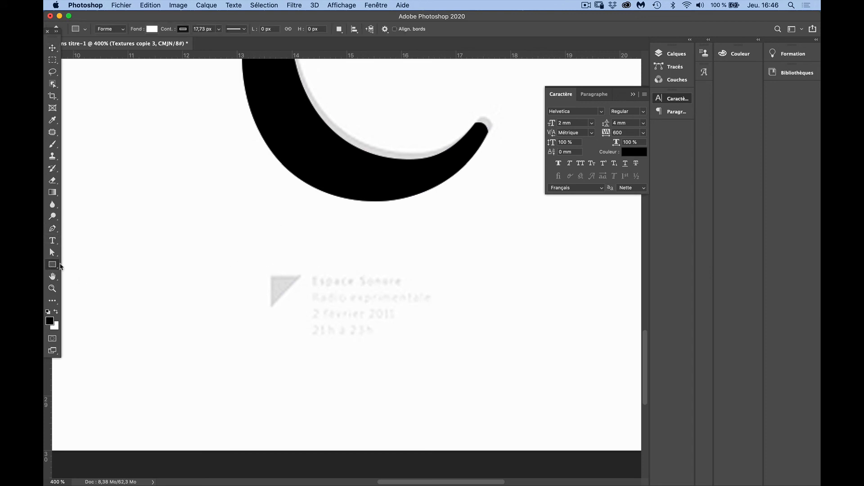
pyautogui.rightClick(53, 267)
pyautogui.click(114, 30)
pyautogui.click(111, 29)
pyautogui.click(111, 28)
pyautogui.moveTo(271, 275); pyautogui.dragTo(305, 313)
pyautogui.press('shift')
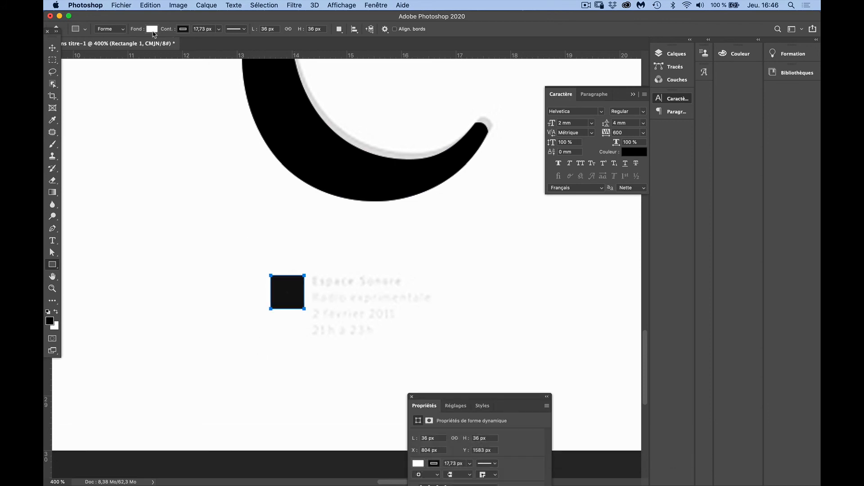
# Remove the square's outline and fill it with the black sampled from the letter "e"
pyautogui.click(187, 31)
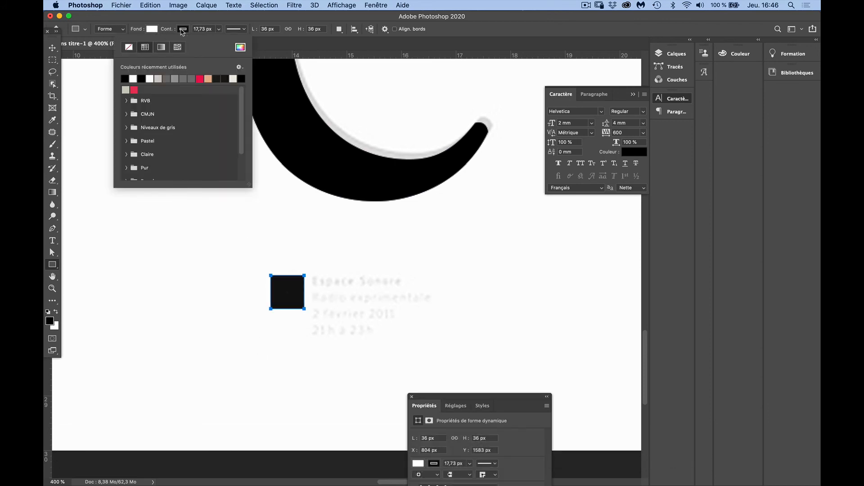
pyautogui.click(126, 50)
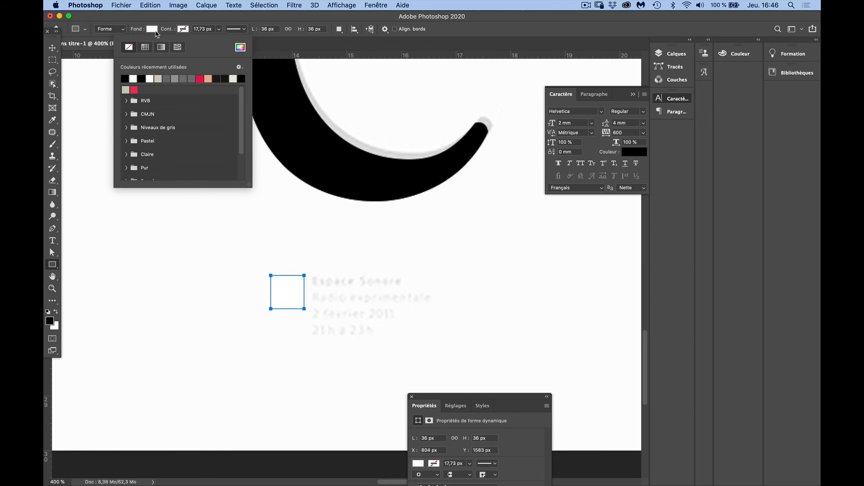
pyautogui.click(154, 31)
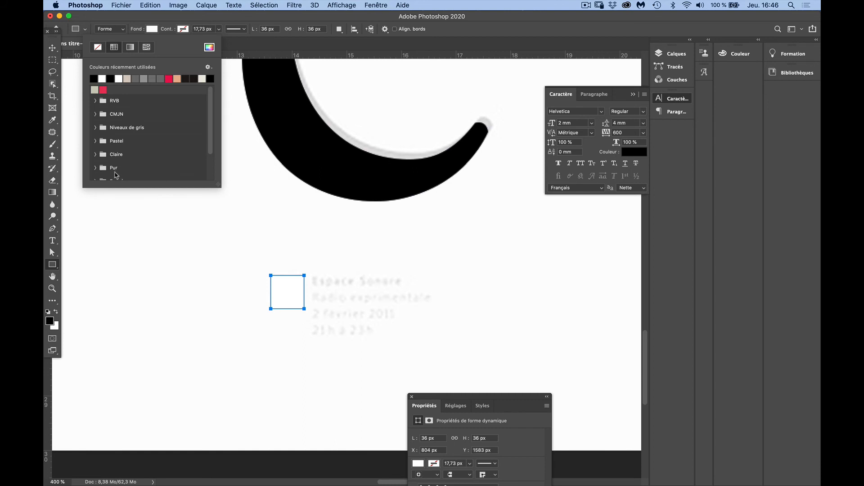
pyautogui.click(209, 48)
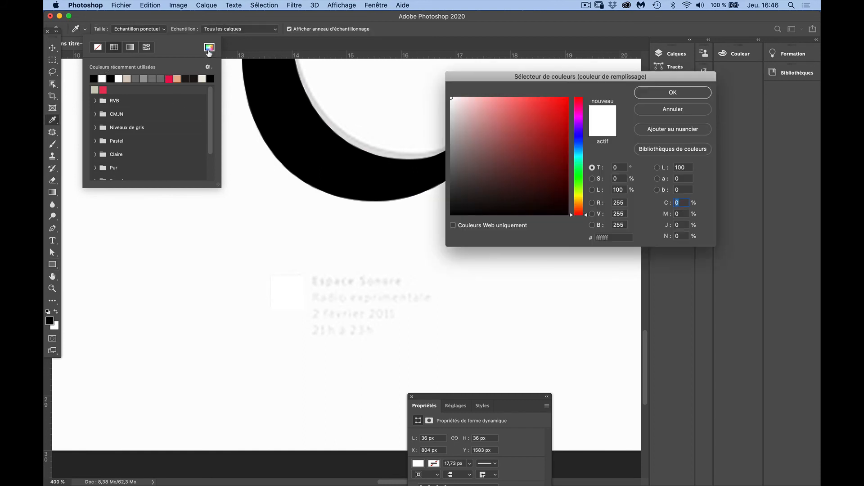
pyautogui.click(284, 99)
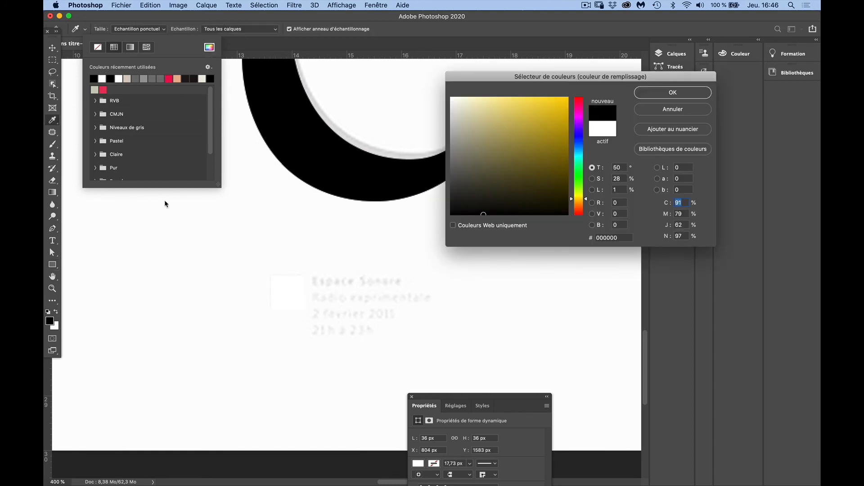
pyautogui.click(649, 94)
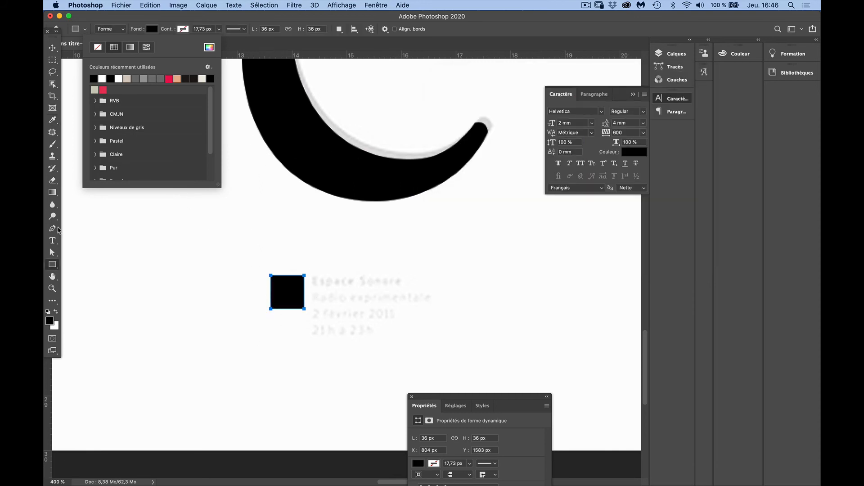
# Delete the square's lower-right anchor point to make a triangle, accepting the conversion to a regular path
pyautogui.click(53, 229)
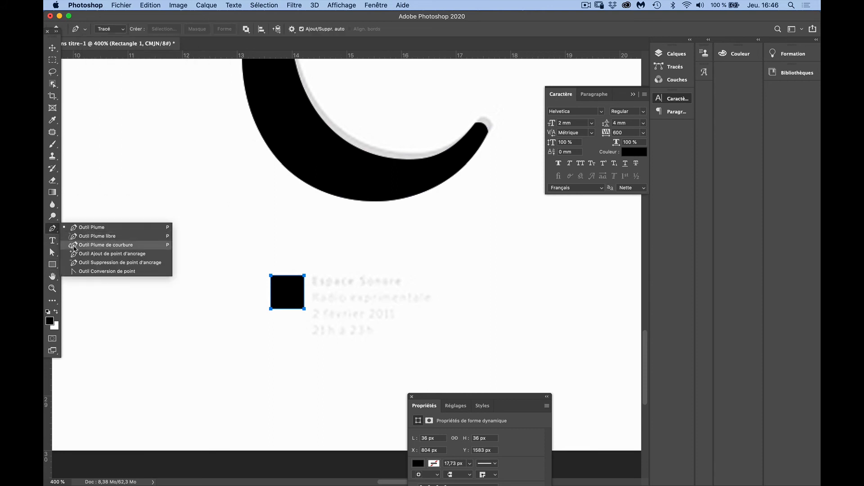
pyautogui.click(77, 262)
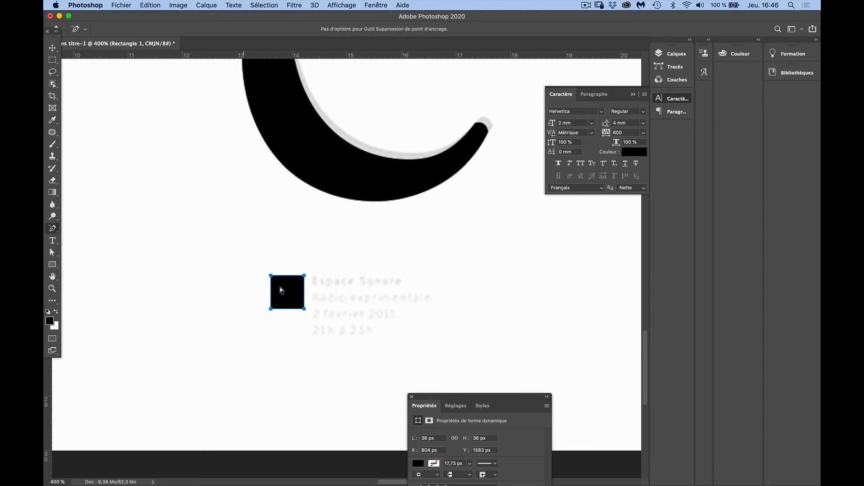
pyautogui.click(305, 310)
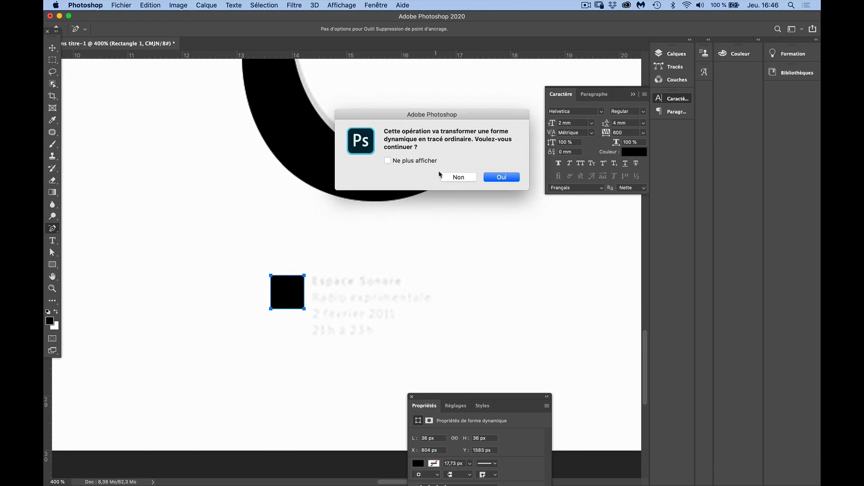
pyautogui.click(509, 178)
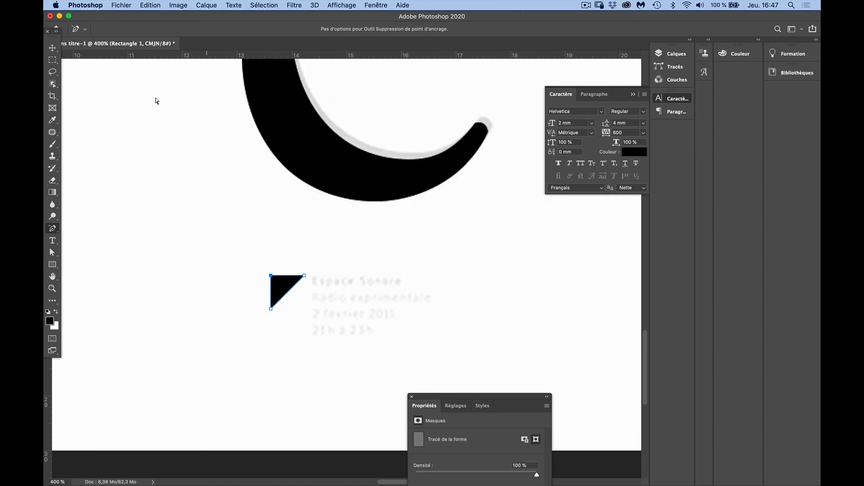
pyautogui.click(55, 50)
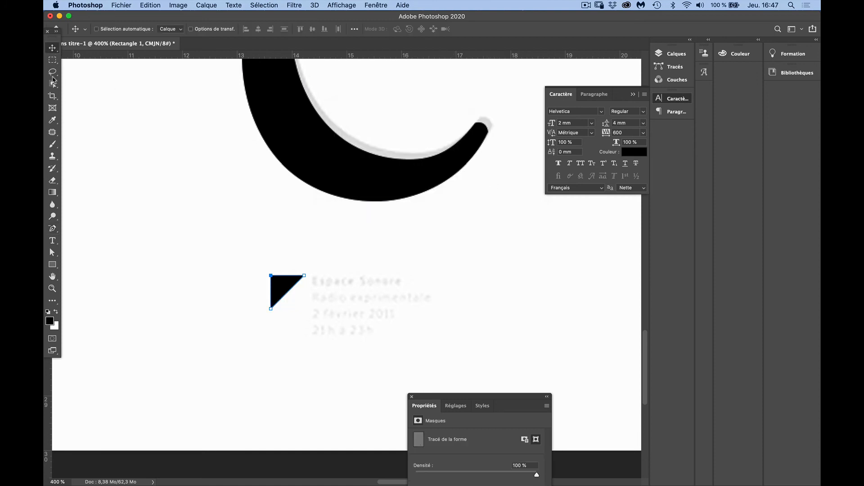
# Duplicate the "ERIK SATIE" heading and place the copy in the empty area above the letter "e"
pyautogui.press('super+space')
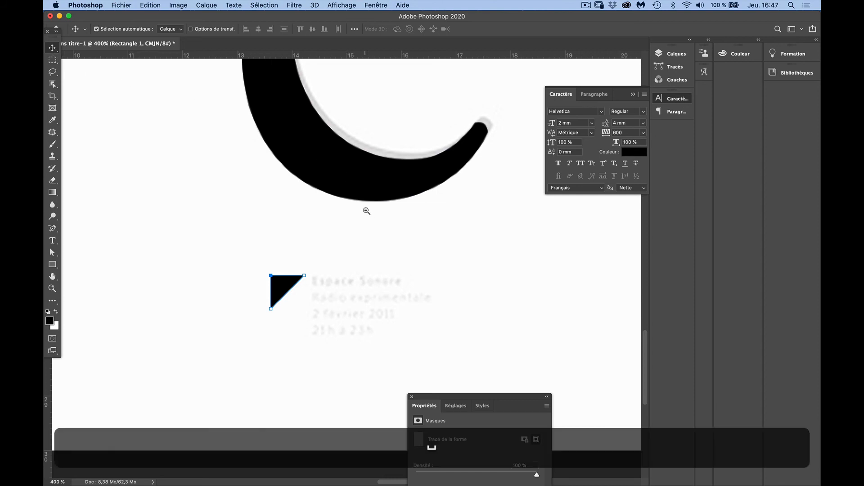
pyautogui.keyDown('alt'); pyautogui.keyDown('super'); pyautogui.click(367, 211); pyautogui.keyUp('super'); pyautogui.keyUp('alt')
pyautogui.keyDown('alt'); pyautogui.keyDown('super'); pyautogui.click(358, 188); pyautogui.keyUp('super'); pyautogui.keyUp('alt')
pyautogui.moveTo(361, 171); pyautogui.dragTo(334, 305)
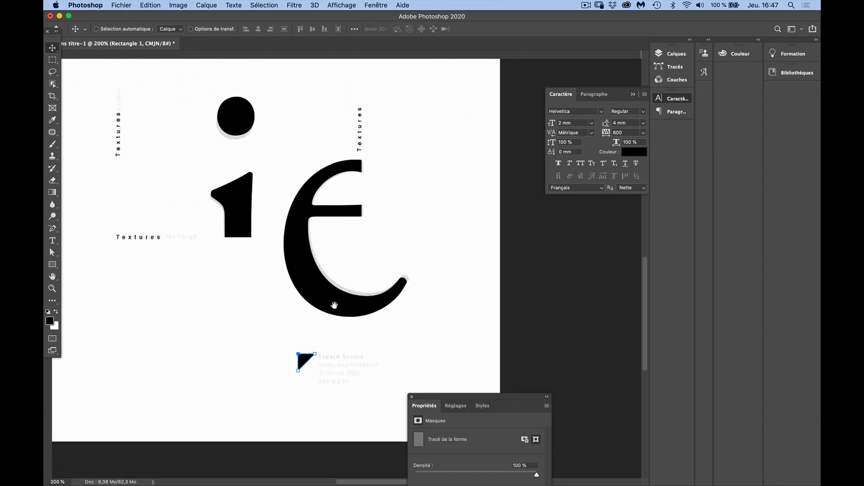
pyautogui.moveTo(324, 174); pyautogui.dragTo(353, 289)
pyautogui.moveTo(309, 145); pyautogui.dragTo(315, 211)
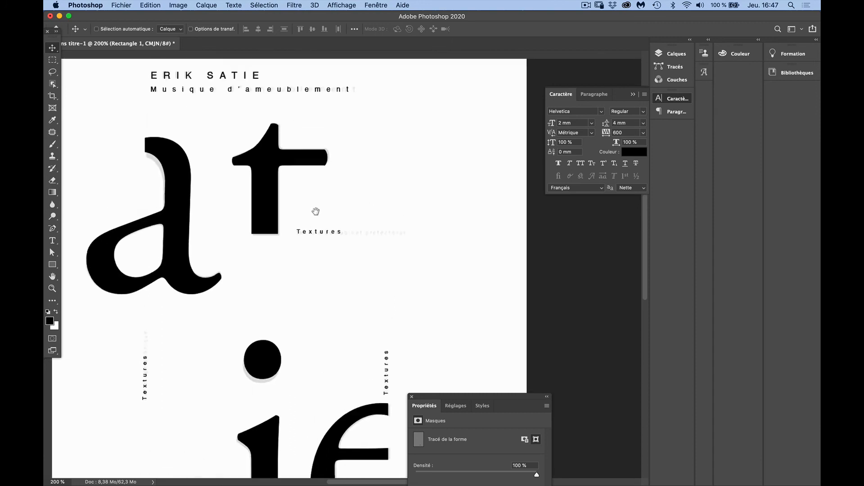
pyautogui.press('super+r')
pyautogui.press('ctrl')
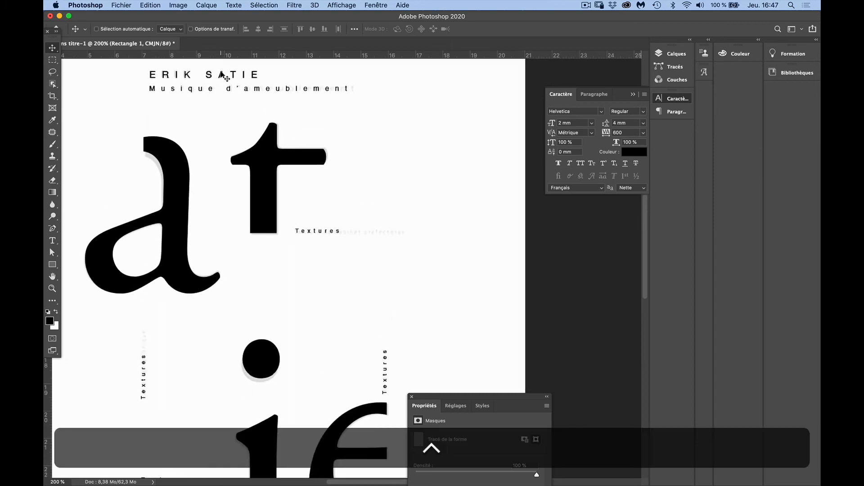
pyautogui.click(673, 54)
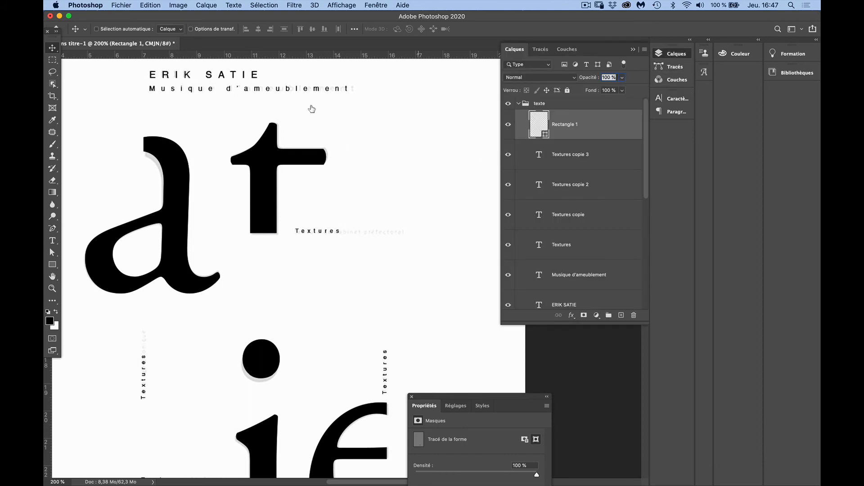
pyautogui.press('ctrl')
pyautogui.keyDown('ctrl'); pyautogui.click(177, 75); pyautogui.keyUp('ctrl')
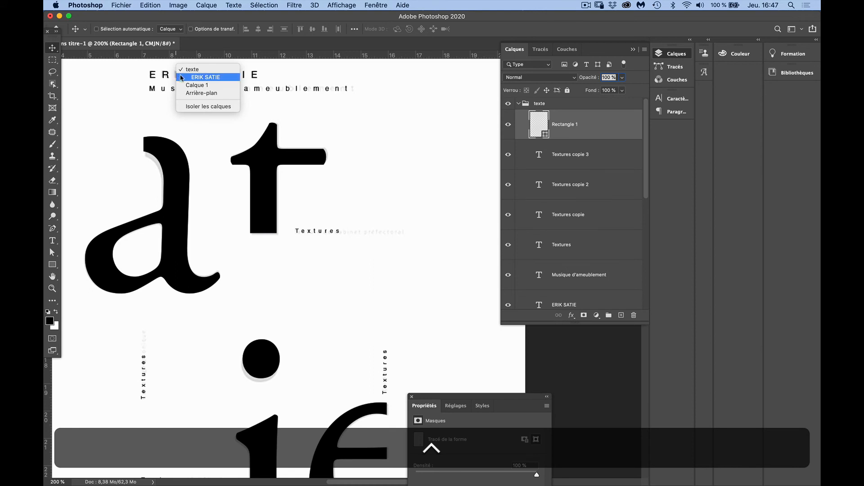
pyautogui.click(182, 78)
pyautogui.moveTo(187, 79); pyautogui.dragTo(263, 232)
pyautogui.press('super+z')
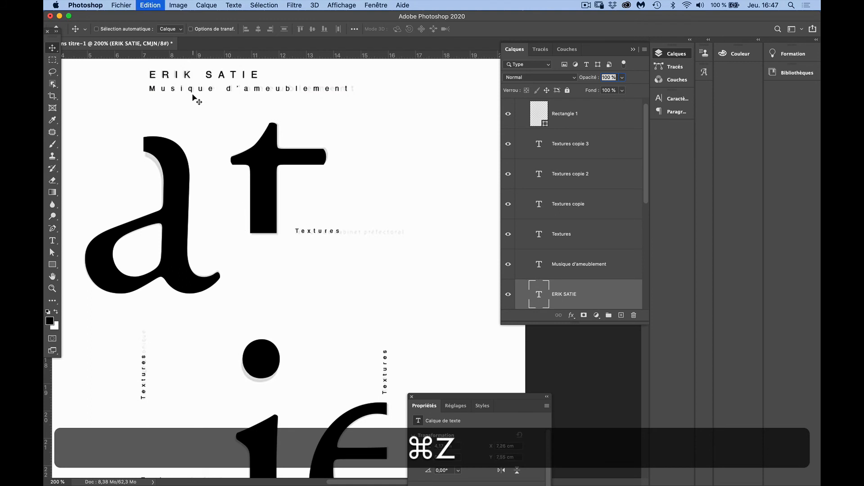
pyautogui.moveTo(194, 77); pyautogui.dragTo(314, 123)
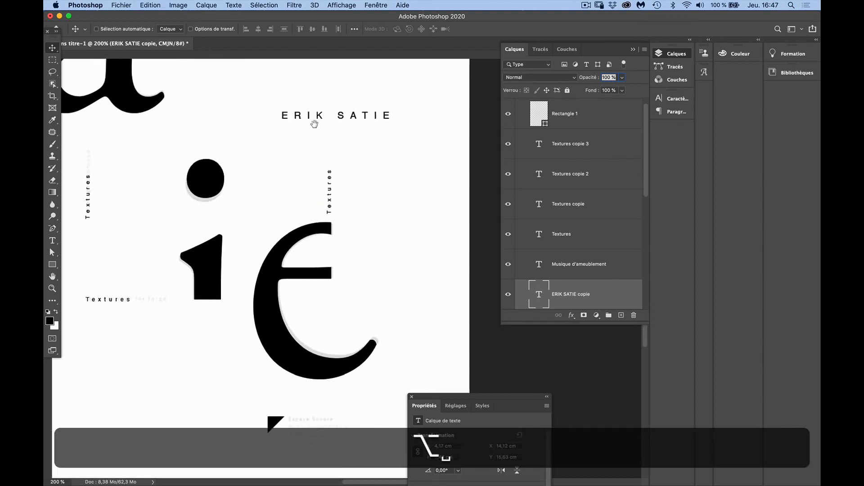
# Move the "ERIK SATIE" copy beside the black triangle and scale it down proportionally to about 1.66 cm wide
pyautogui.doubleClick(318, 111)
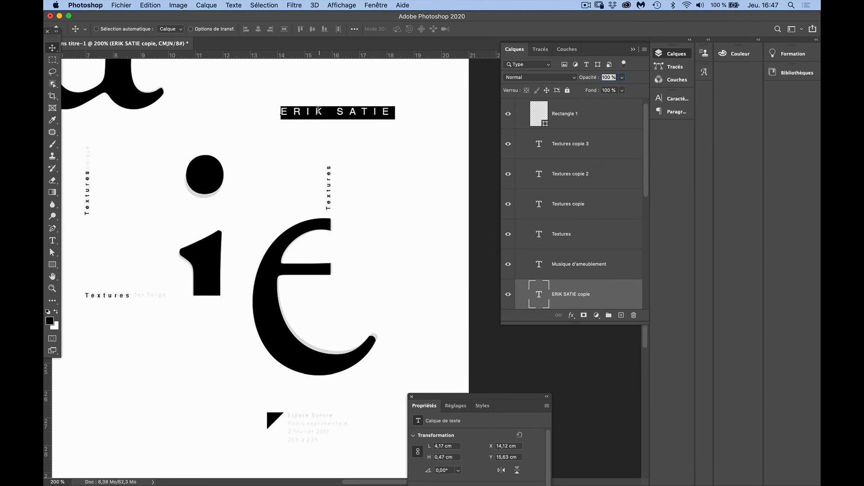
pyautogui.click(52, 48)
pyautogui.moveTo(285, 111); pyautogui.dragTo(299, 417)
pyautogui.press('super+t')
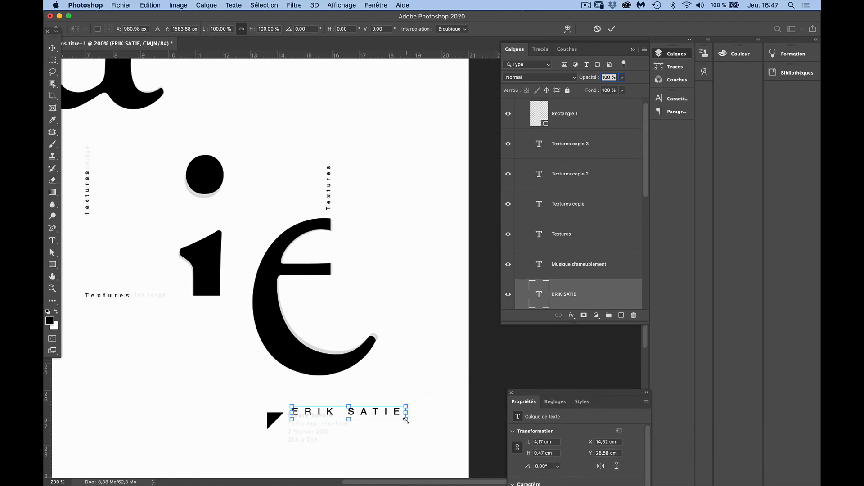
pyautogui.moveTo(406, 421); pyautogui.dragTo(317, 416)
pyautogui.press('Return')
# Add a second line reading "BTS Design Graphique" below "ERIK SATIE" in the small text beside the triangle
pyautogui.press('space')
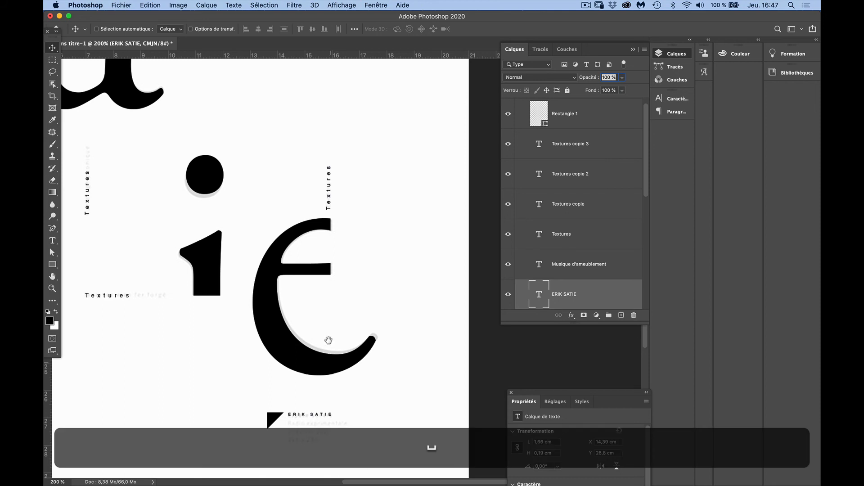
pyautogui.keyDown('super'); pyautogui.click(328, 428); pyautogui.keyUp('super')
pyautogui.keyDown('super'); pyautogui.click(327, 427); pyautogui.keyUp('super')
pyautogui.moveTo(322, 400); pyautogui.dragTo(345, 271)
pyautogui.click(52, 241)
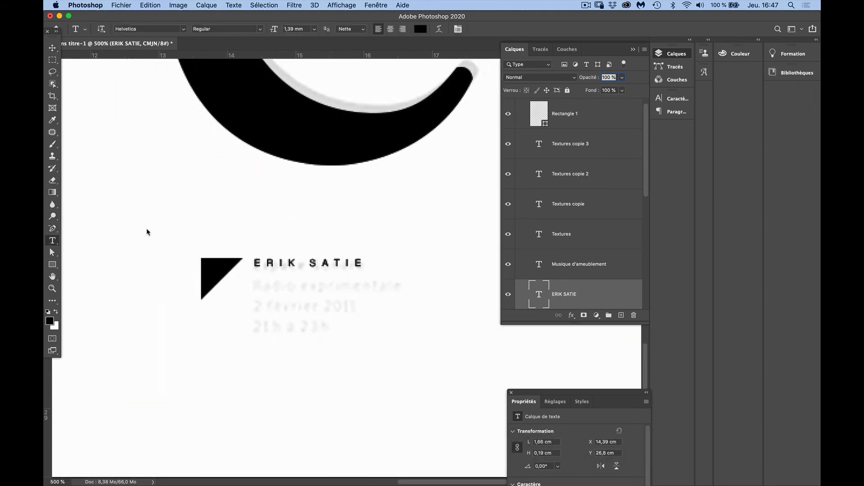
pyautogui.click(358, 262)
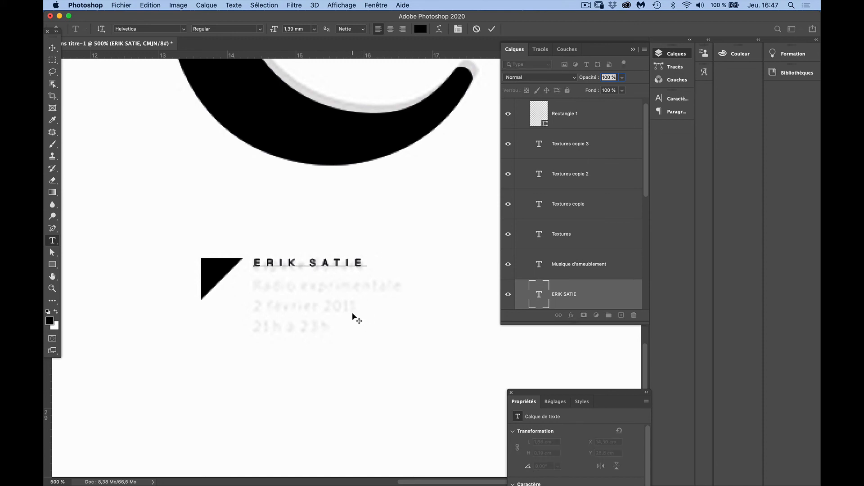
pyautogui.press('Right')
pyautogui.press('Return')
pyautogui.write('B')
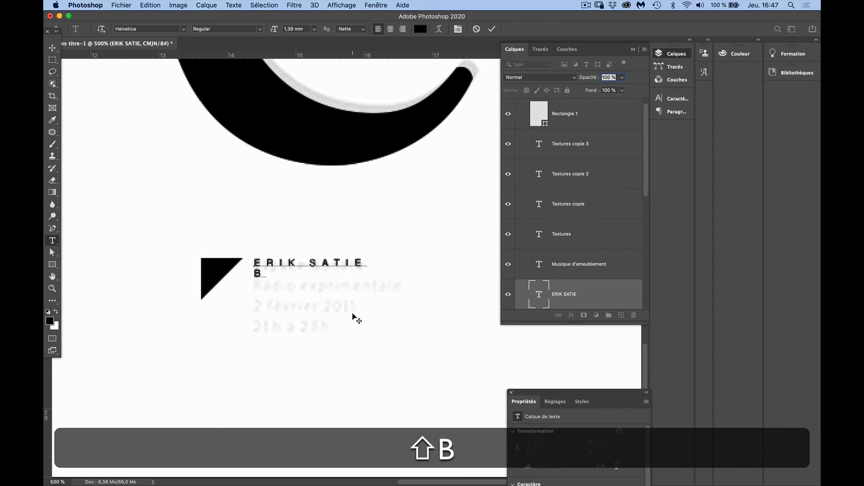
pyautogui.write('TS Des')
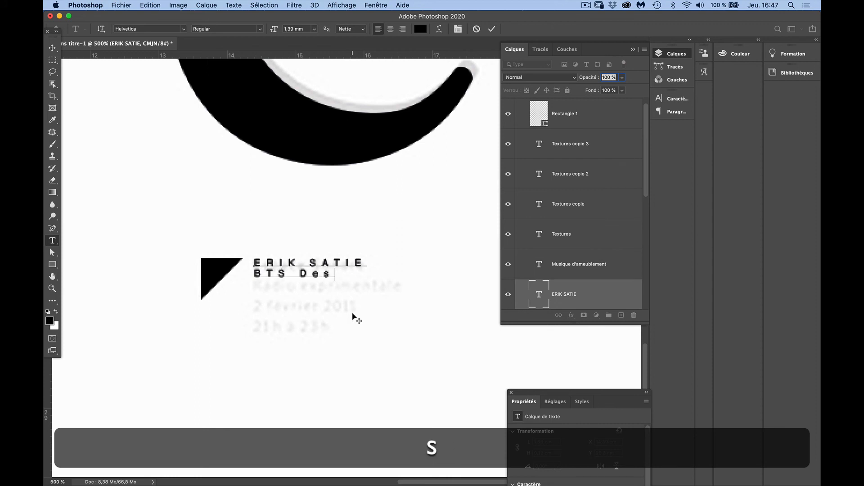
pyautogui.write('ign Gra')
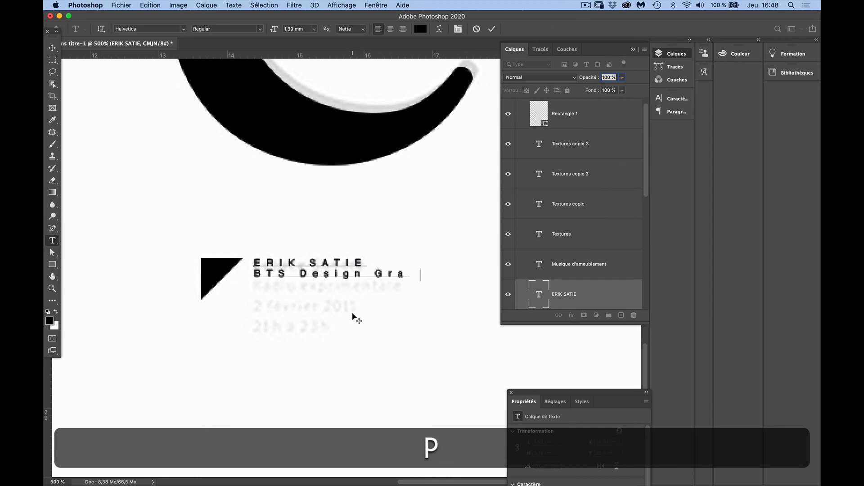
pyautogui.write('phique')
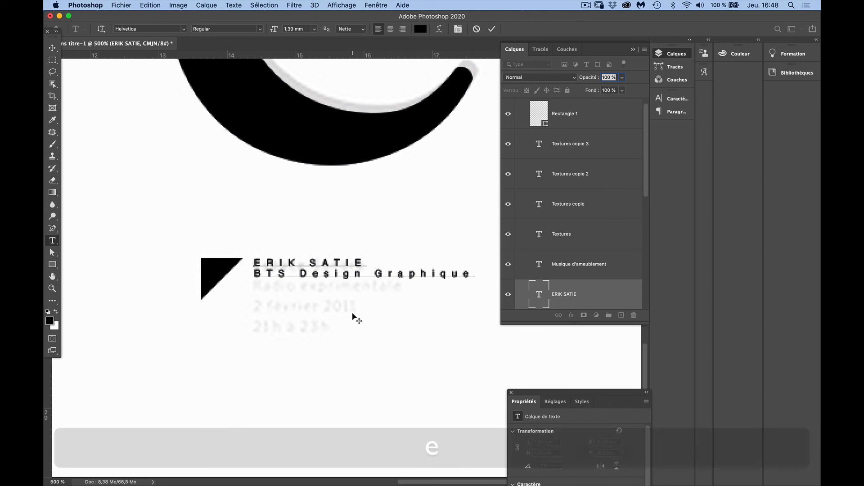
# Add a third line reading "83000 TOULON" to the small text block beside the triangle
pyautogui.press('Return')
pyautogui.write('83')
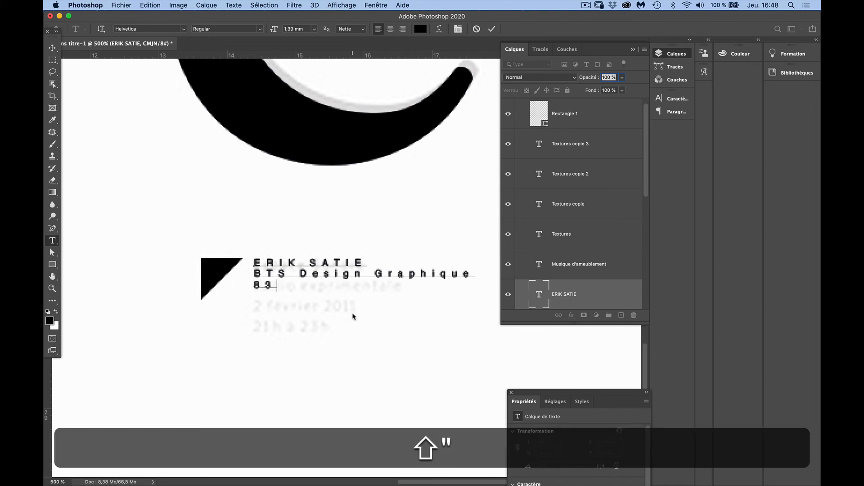
pyautogui.write('000 ')
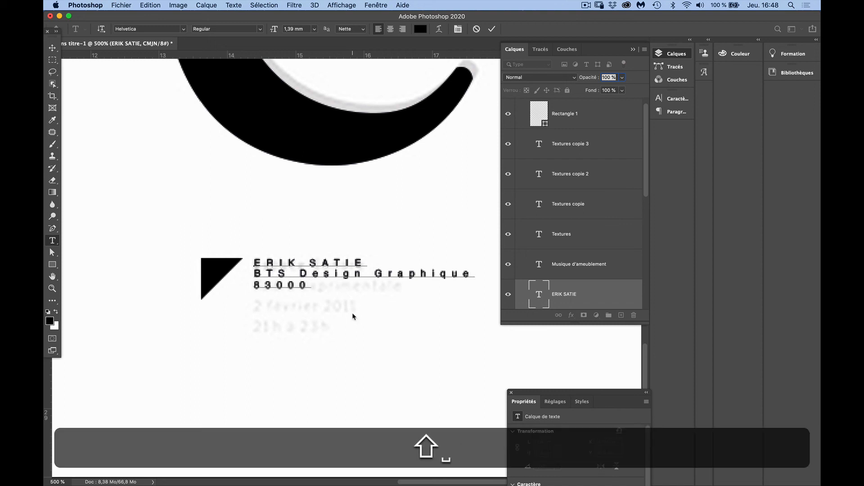
pyautogui.write('TOULON')
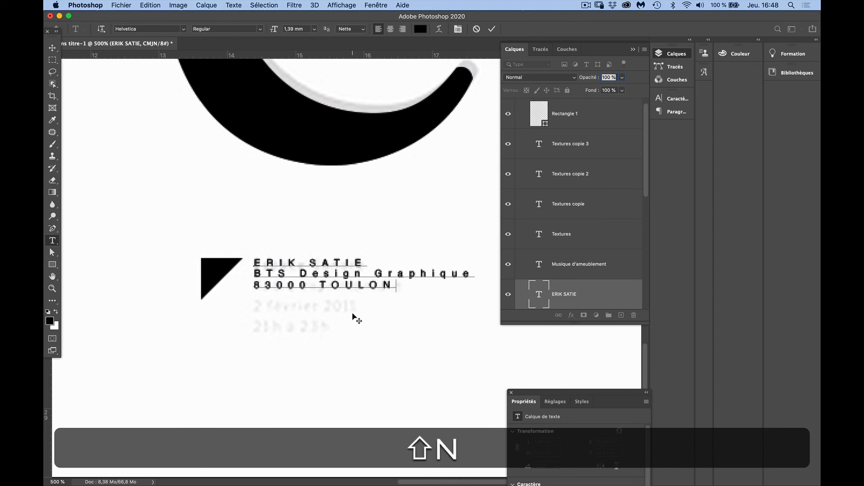
pyautogui.press('super+a')
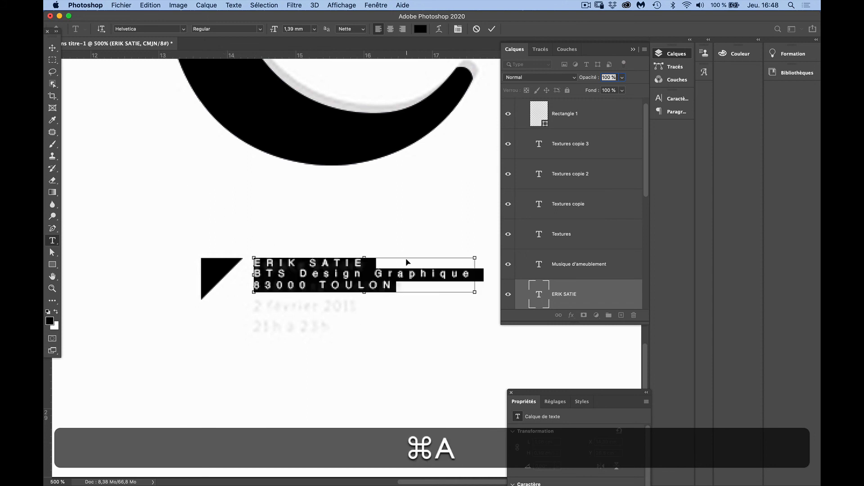
pyautogui.click(395, 285)
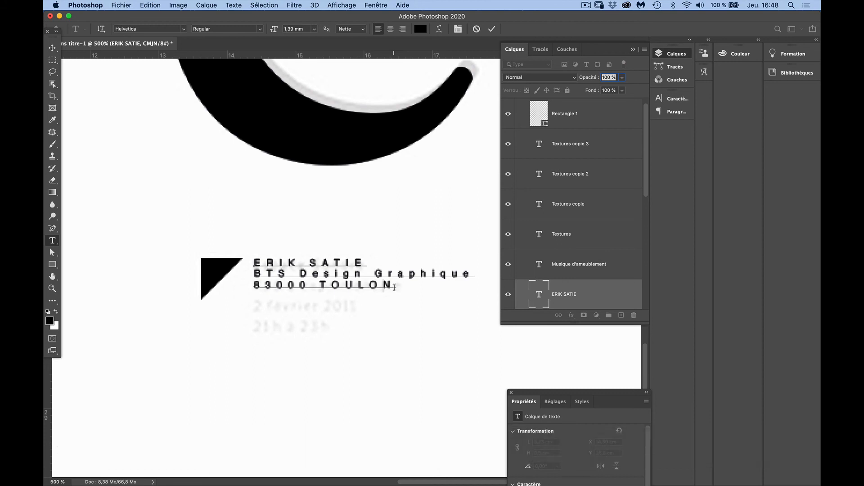
# Set the line spacing of the whole three-line text block beside the triangle to 3 mm
pyautogui.press('super+a')
pyautogui.press('super')
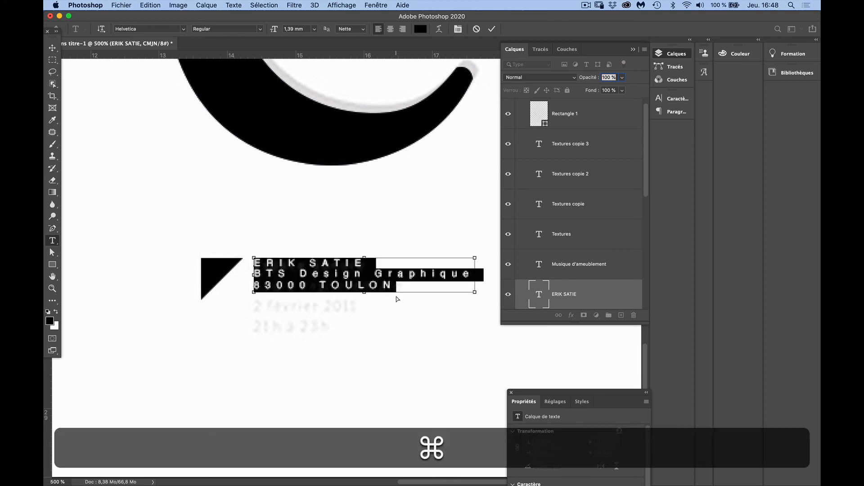
pyautogui.press('super+t')
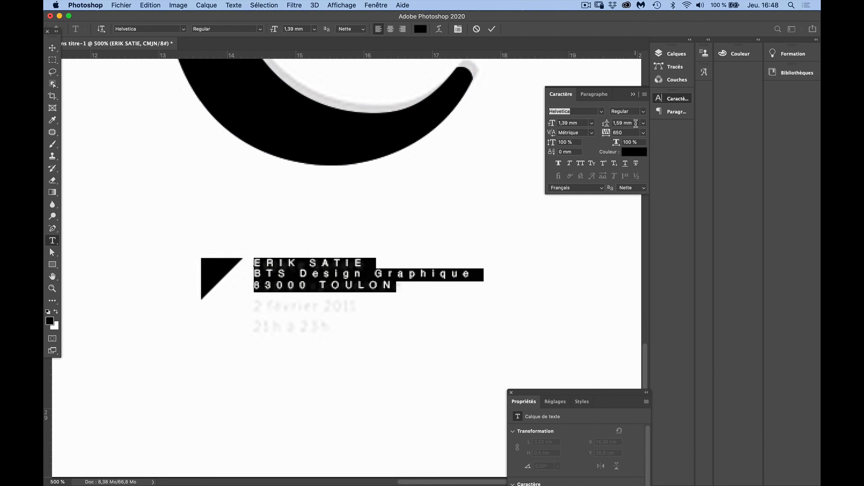
pyautogui.click(635, 123)
pyautogui.press('shift')
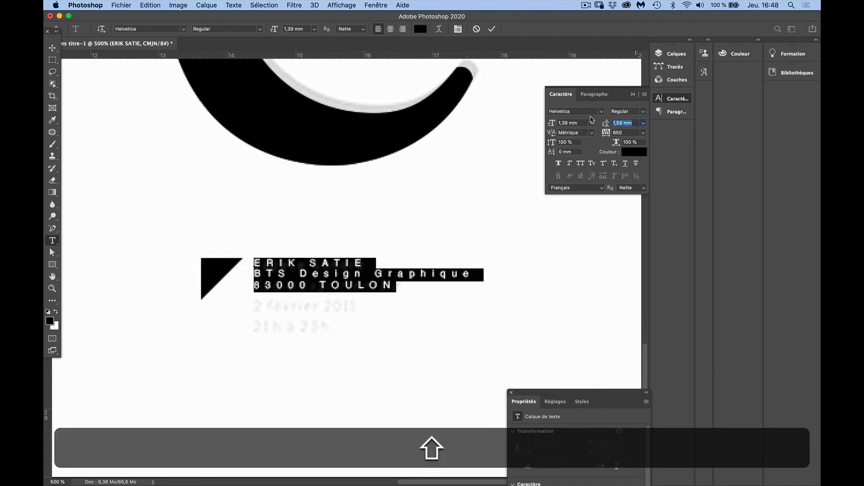
pyautogui.write('3')
pyautogui.press('Tab')
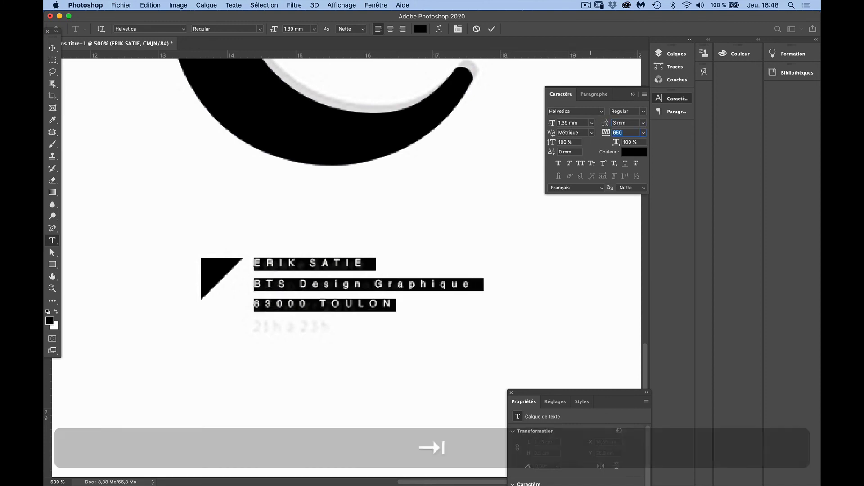
pyautogui.click(53, 48)
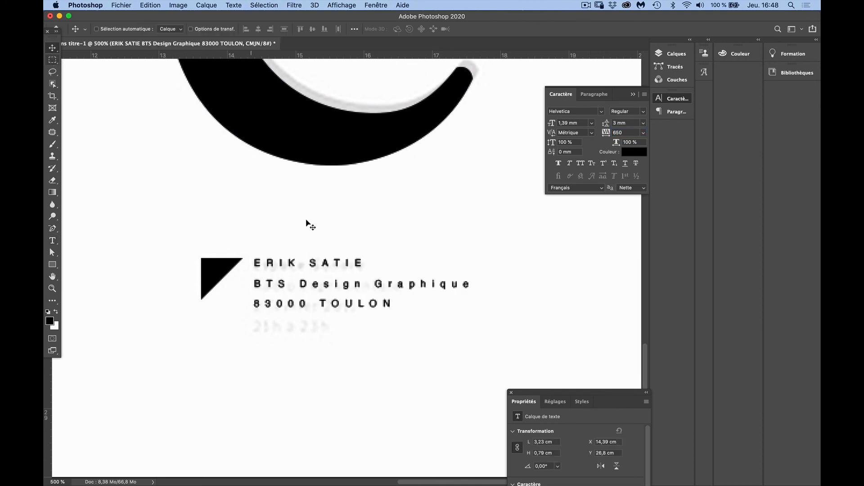
# Set the letter tracking of the three-line text block beside the triangle to 300
pyautogui.press('space')
pyautogui.keyDown('alt'); pyautogui.click(388, 288); pyautogui.keyUp('alt')
pyautogui.keyDown('alt'); pyautogui.click(390, 288); pyautogui.keyUp('alt')
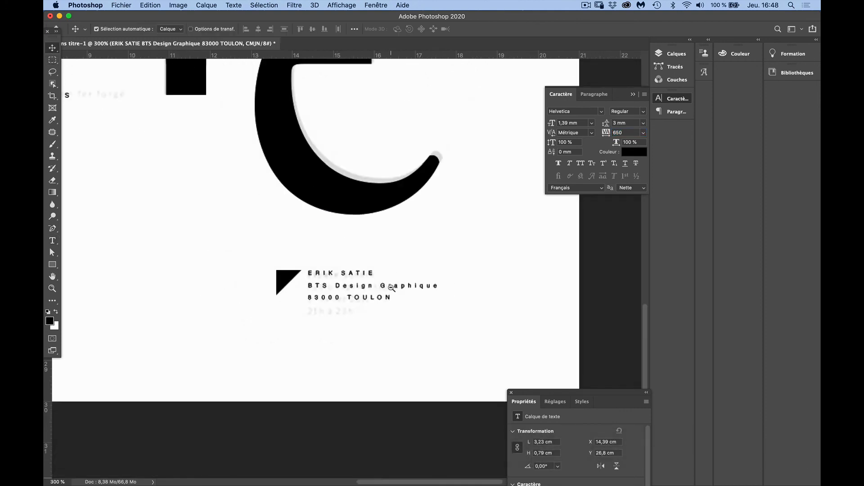
pyautogui.keyDown('alt'); pyautogui.click(391, 289); pyautogui.keyUp('alt')
pyautogui.keyDown('alt'); pyautogui.click(392, 291); pyautogui.keyUp('alt')
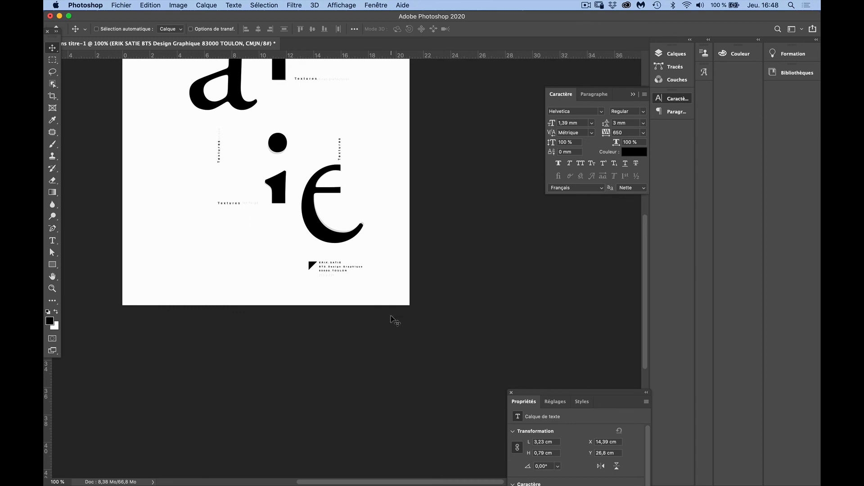
pyautogui.click(624, 132)
pyautogui.write('300')
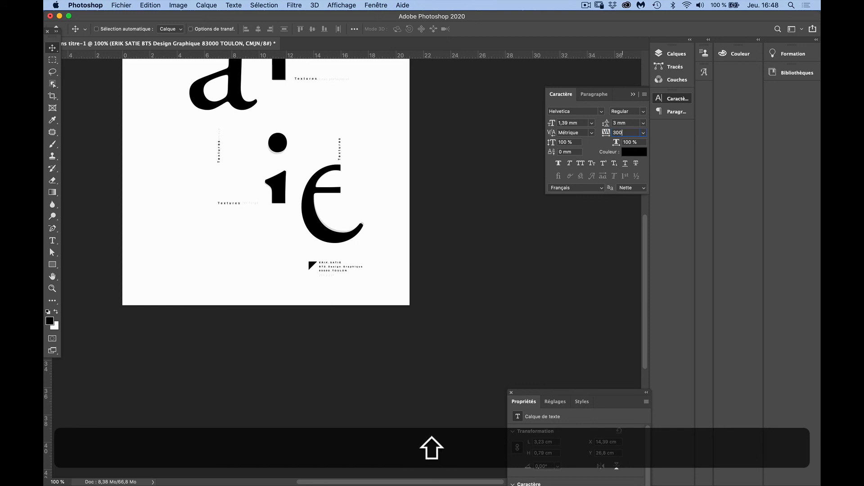
pyautogui.press('Return')
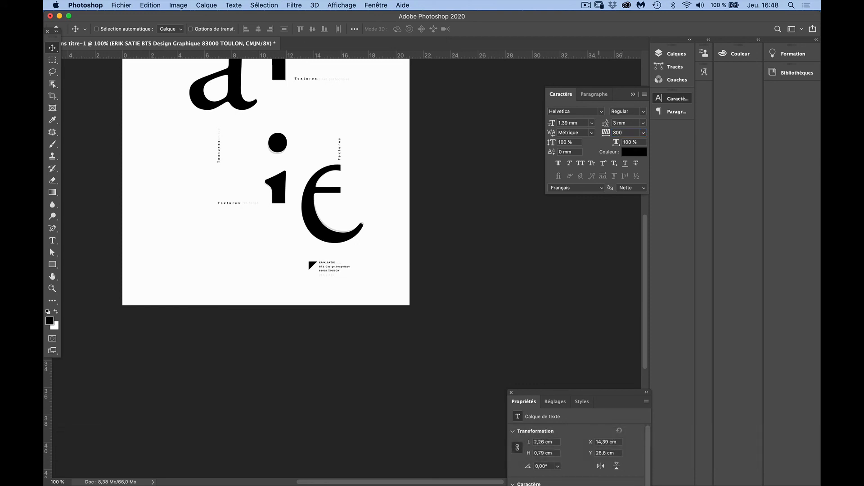
# Delete the faded reference poster layer below the typographie group
pyautogui.press('space')
pyautogui.moveTo(290, 137); pyautogui.dragTo(369, 263)
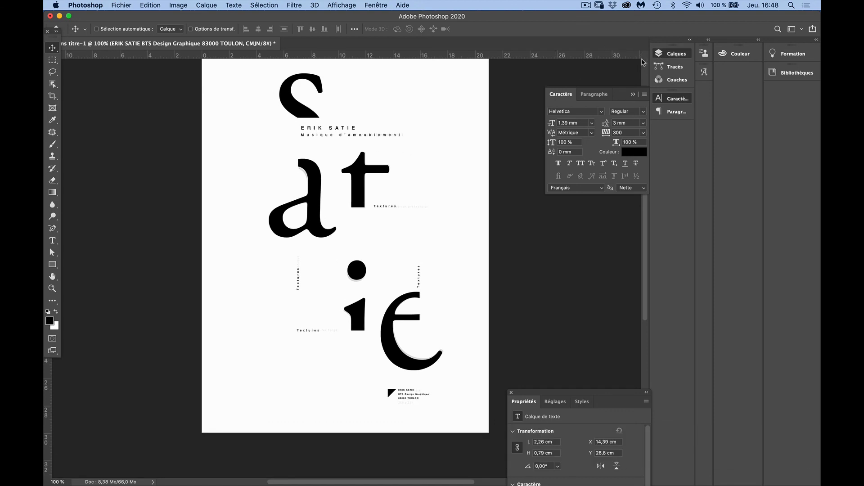
pyautogui.click(672, 54)
pyautogui.moveTo(646, 140); pyautogui.dragTo(641, 279)
pyautogui.moveTo(542, 281); pyautogui.dragTo(623, 317)
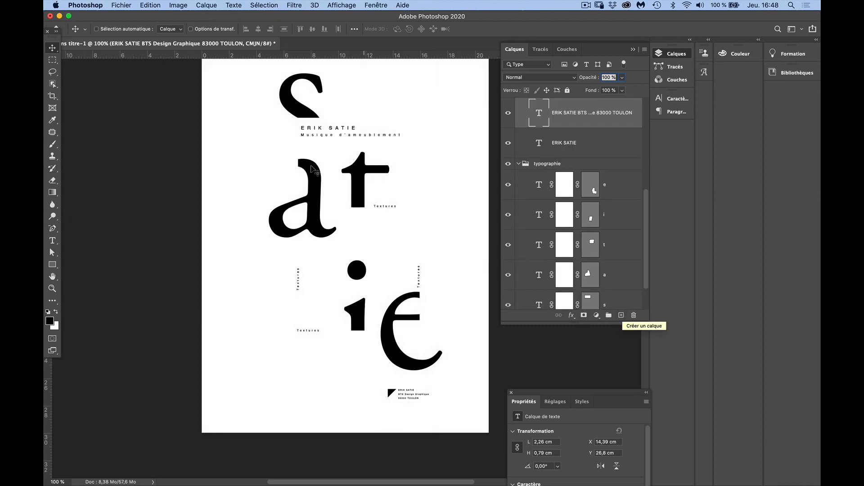
# Collapse the typographie and texte layer groups
pyautogui.press('super+minus')
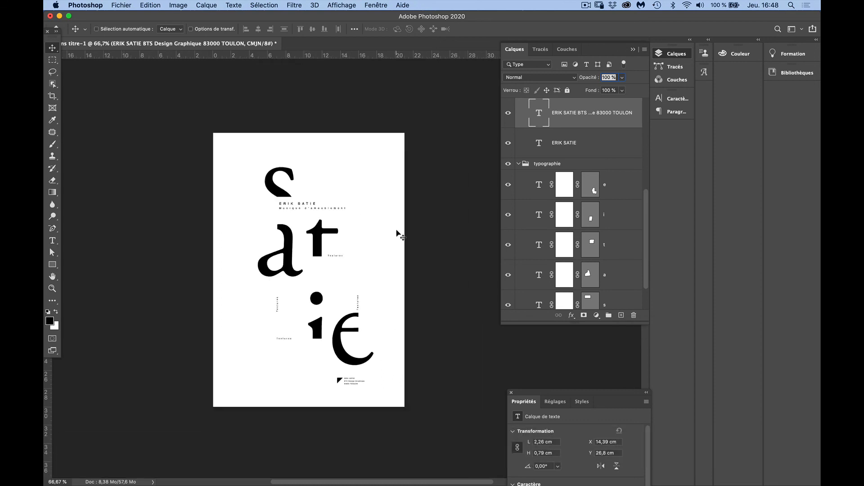
pyautogui.click(518, 164)
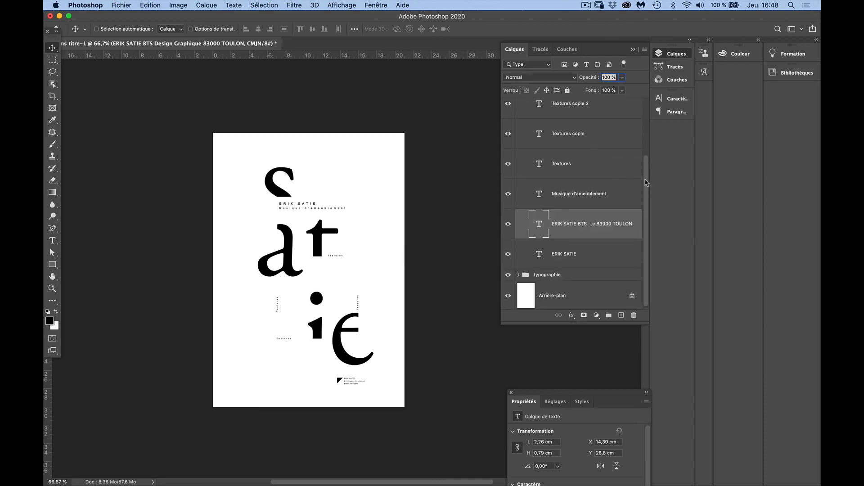
pyautogui.scroll(5, 642, 191)
pyautogui.click(518, 104)
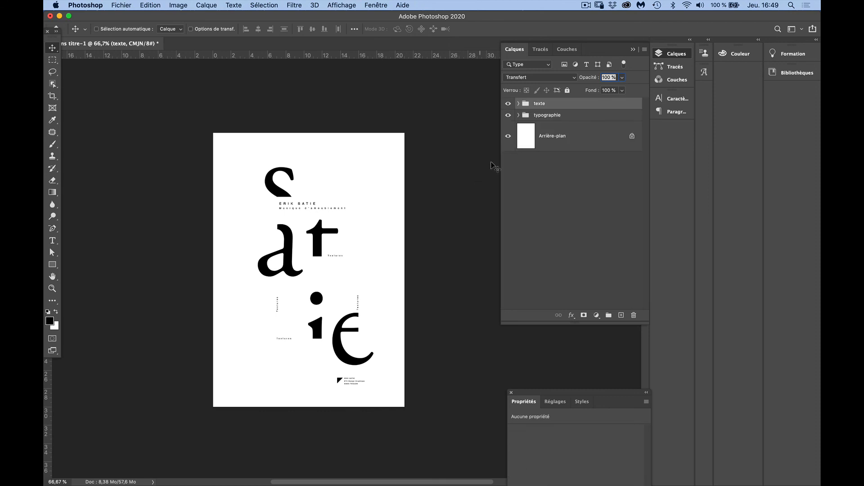
# Hide and show the texte and typographie groups in turn to check what each one contains
pyautogui.click(509, 104)
pyautogui.click(509, 104)
pyautogui.click(508, 104)
pyautogui.click(508, 103)
pyautogui.click(508, 115)
pyautogui.click(508, 116)
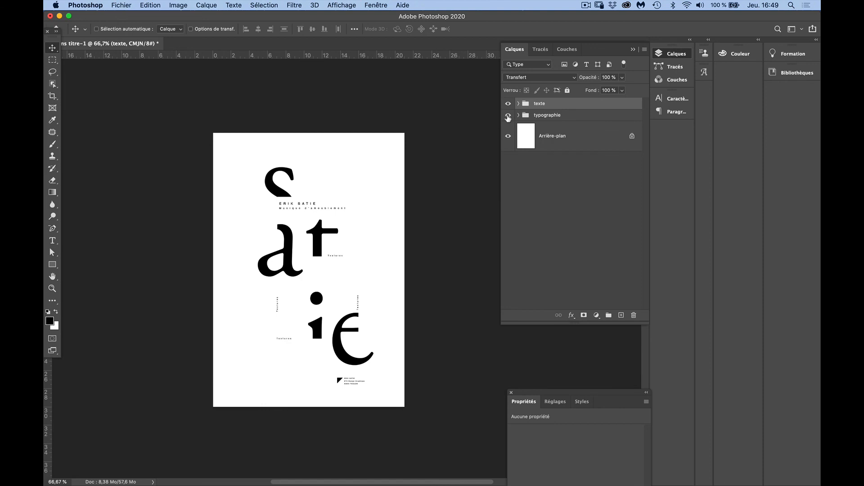
# Create a solid color fill layer directly above the Arrière-plan layer
pyautogui.click(555, 144)
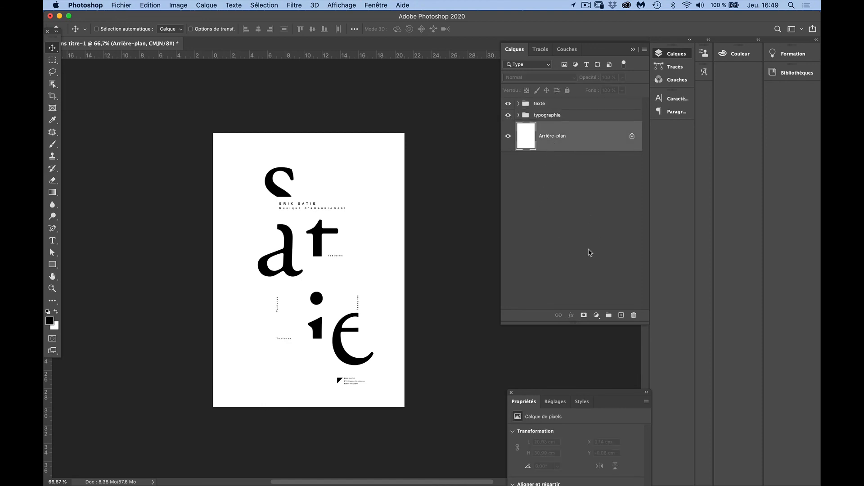
pyautogui.click(596, 316)
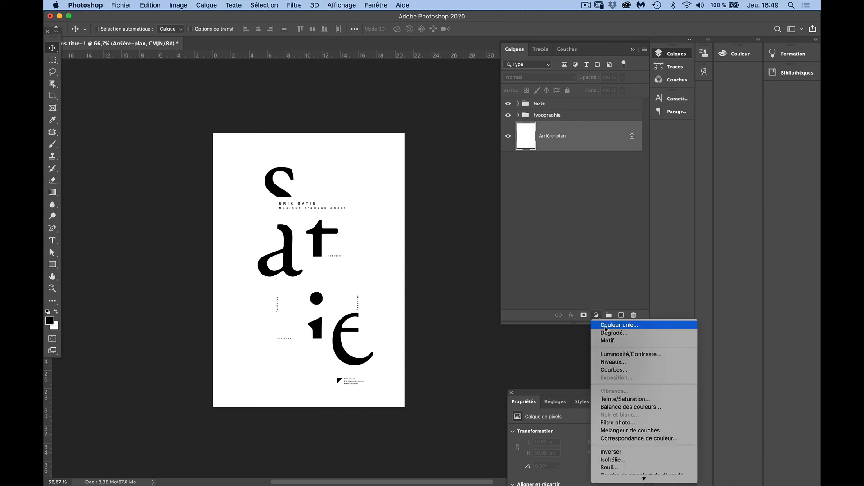
pyautogui.click(605, 326)
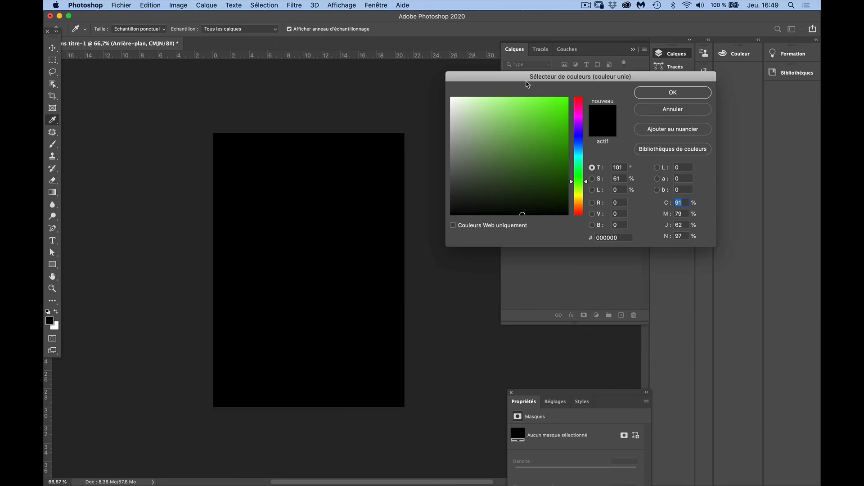
pyautogui.moveTo(527, 85); pyautogui.dragTo(483, 68)
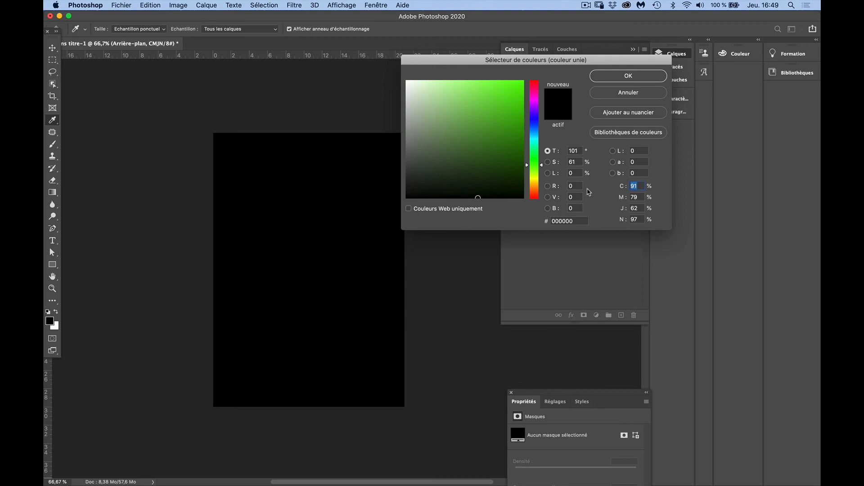
# Set the background fill color to C 10, M 10, J 10, N 0
pyautogui.press('shift')
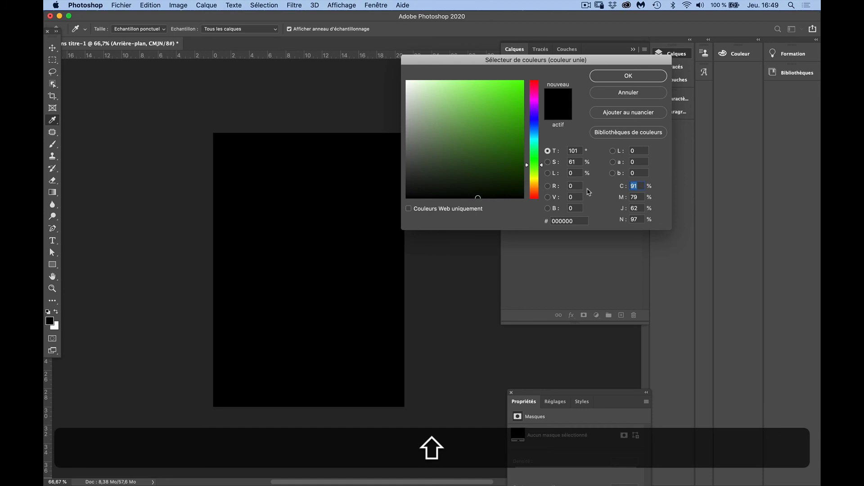
pyautogui.write('10')
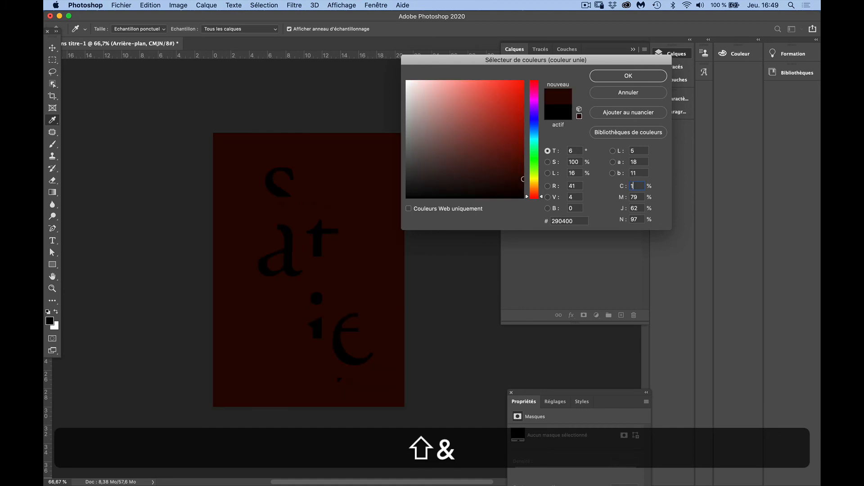
pyautogui.press('Tab')
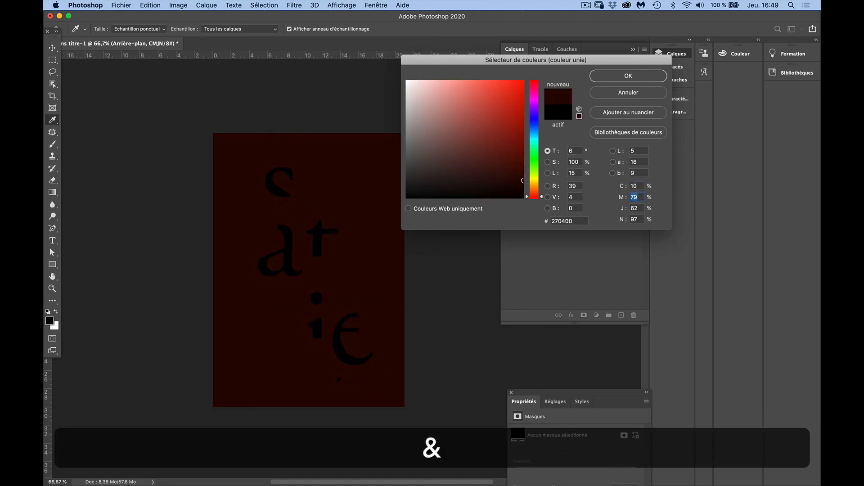
pyautogui.write('10')
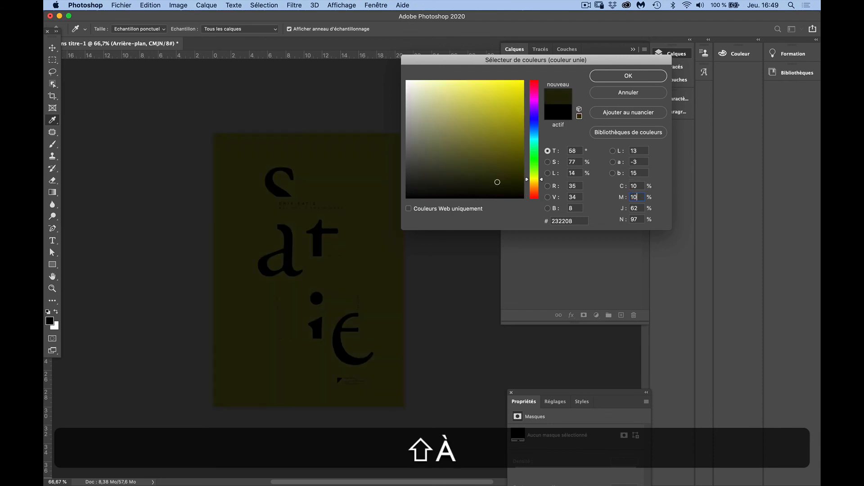
pyautogui.press('Tab')
pyautogui.write('10')
pyautogui.press('Tab')
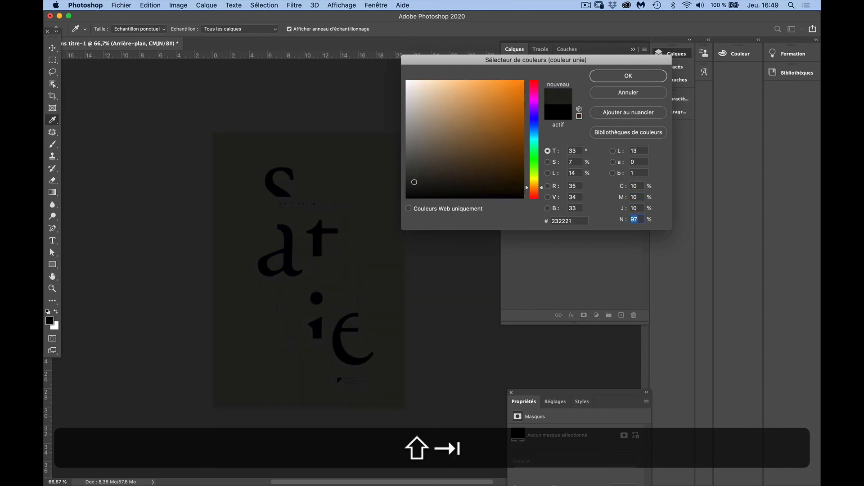
pyautogui.write('0')
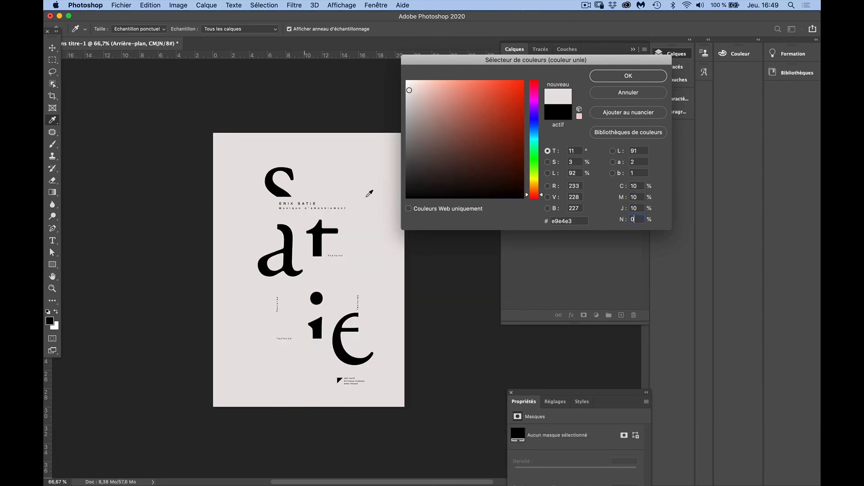
pyautogui.click(625, 80)
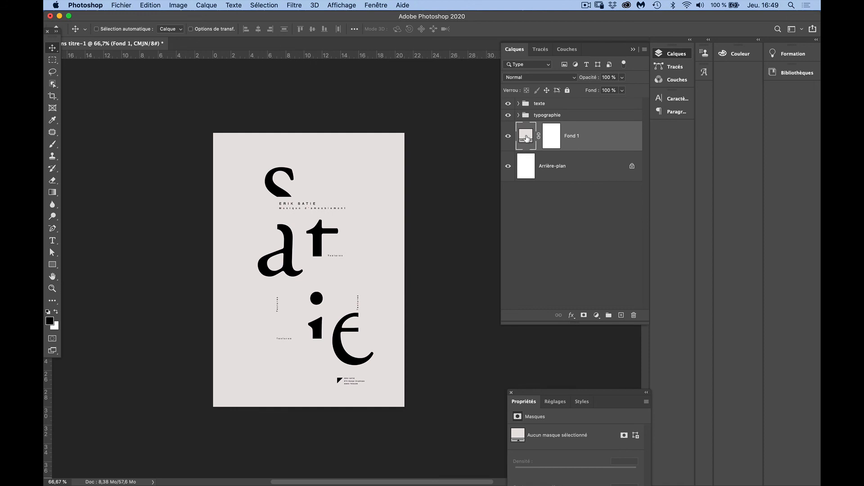
pyautogui.doubleClick(527, 138)
pyautogui.click(517, 102)
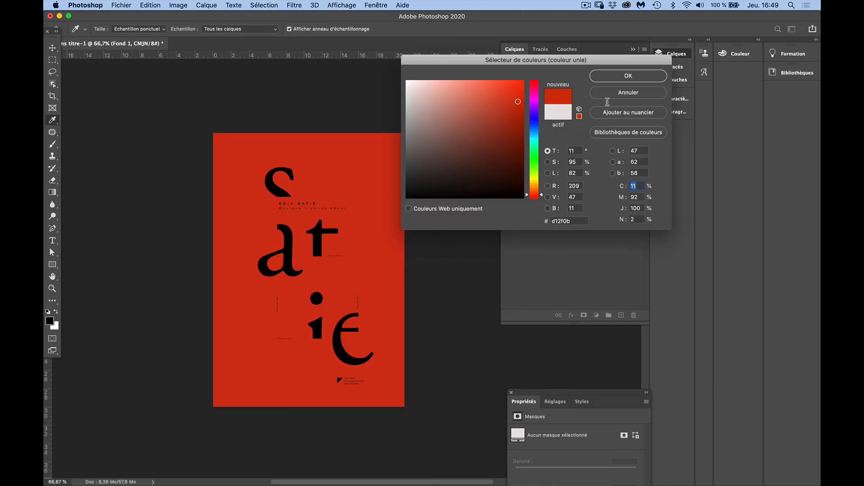
pyautogui.click(620, 94)
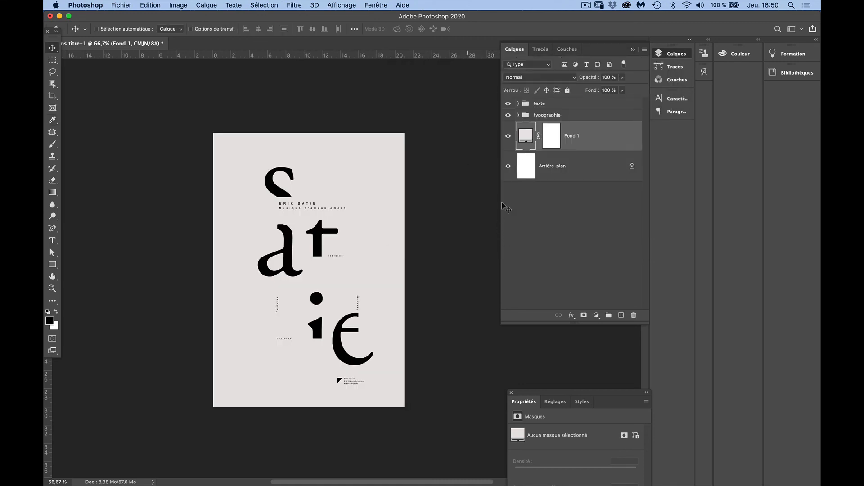
# Start saving the poster on the computer and name the file "affiche"
pyautogui.click(122, 5)
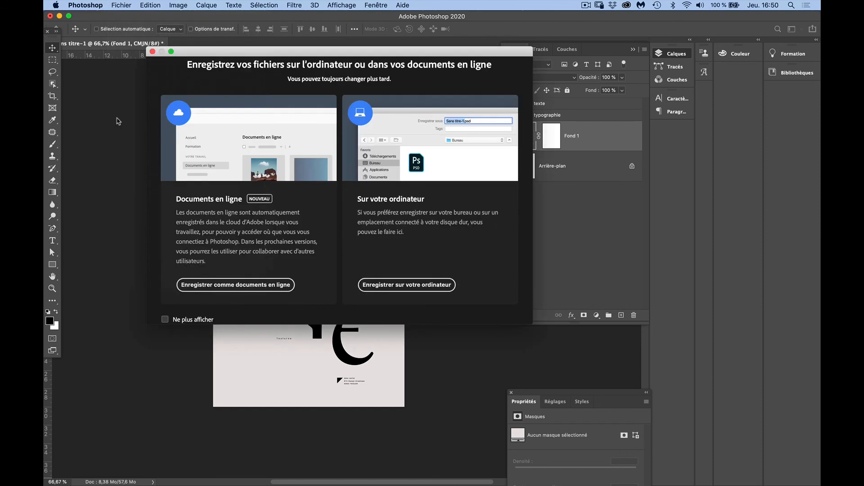
pyautogui.click(382, 293)
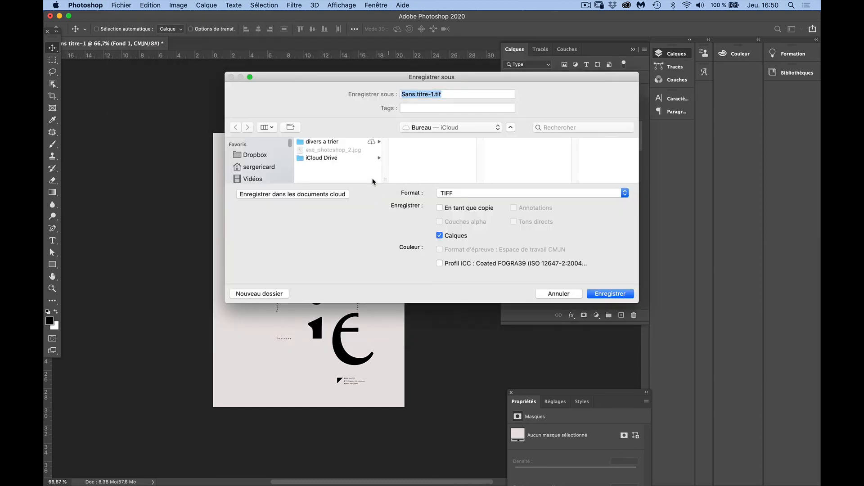
pyautogui.click(436, 95)
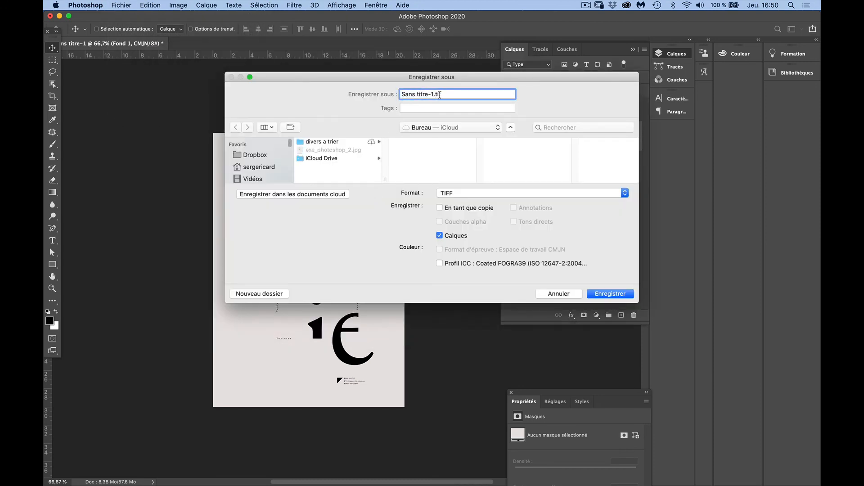
pyautogui.press('BackSpace')
pyautogui.press('BackSpace')
pyautogui.press('BackSpace')
pyautogui.press('BackSpace')
pyautogui.press('BackSpace')
pyautogui.press('BackSpace')
pyautogui.press('BackSpace')
pyautogui.press('BackSpace')
pyautogui.press('BackSpace')
pyautogui.press('BackSpace')
pyautogui.press('BackSpace')
pyautogui.press('BackSpace')
pyautogui.write('affiche')
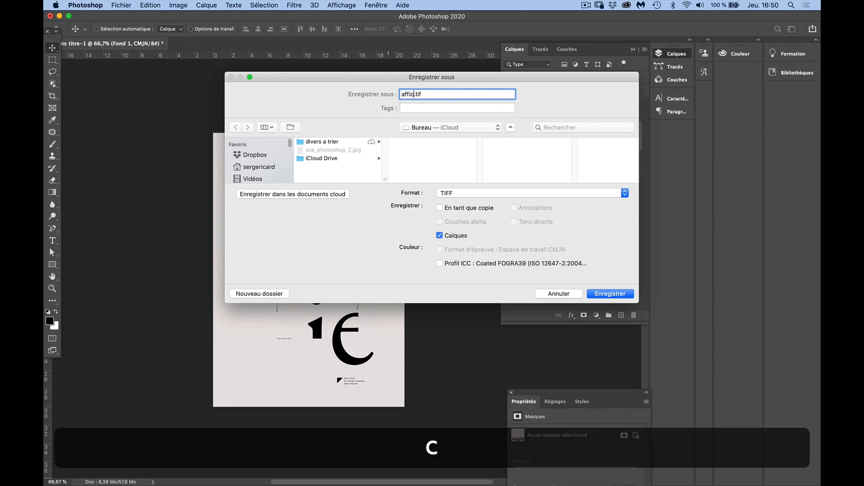
pyautogui.press('shift')
# Choose the Photoshop format and save affiche.psd with its layers in Bureau on iCloud
pyautogui.click(454, 194)
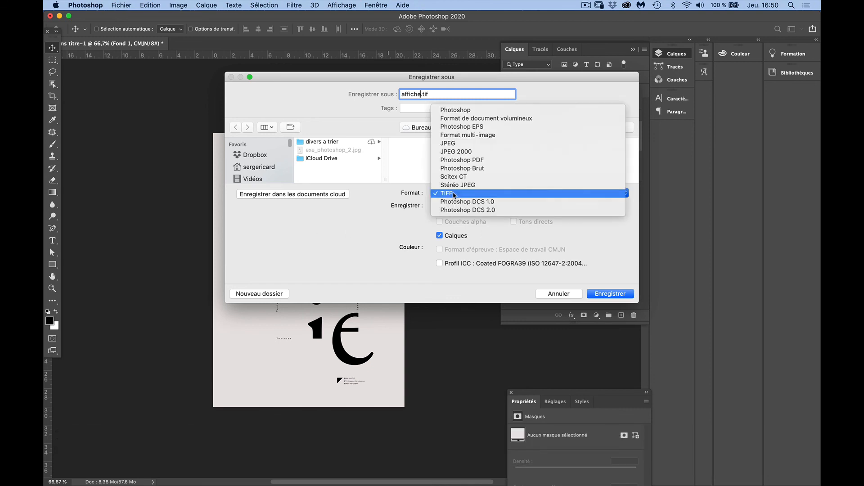
pyautogui.click(456, 109)
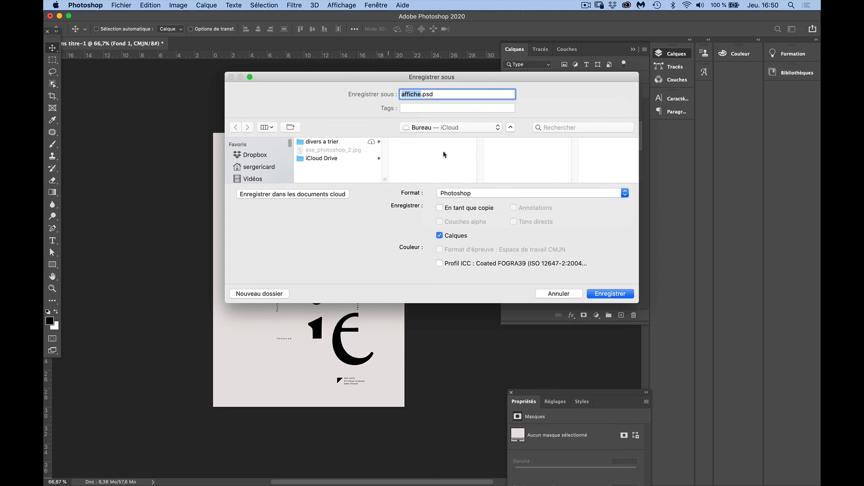
pyautogui.doubleClick(427, 94)
pyautogui.click(610, 296)
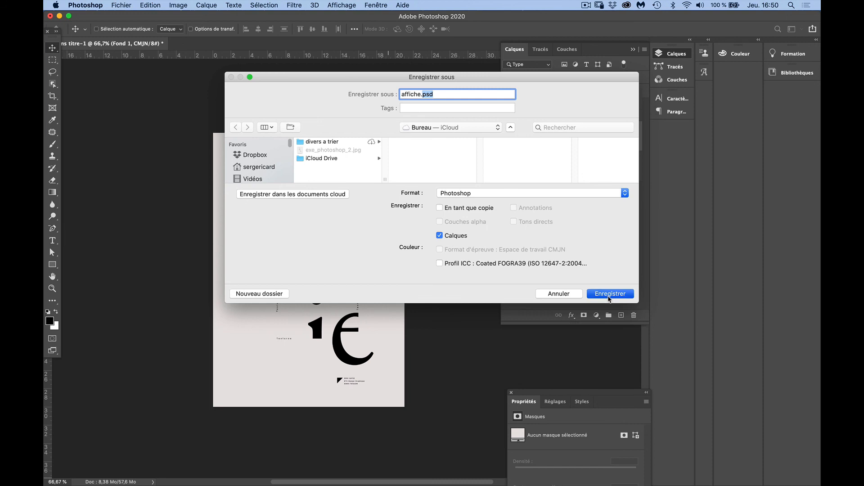
pyautogui.click(579, 208)
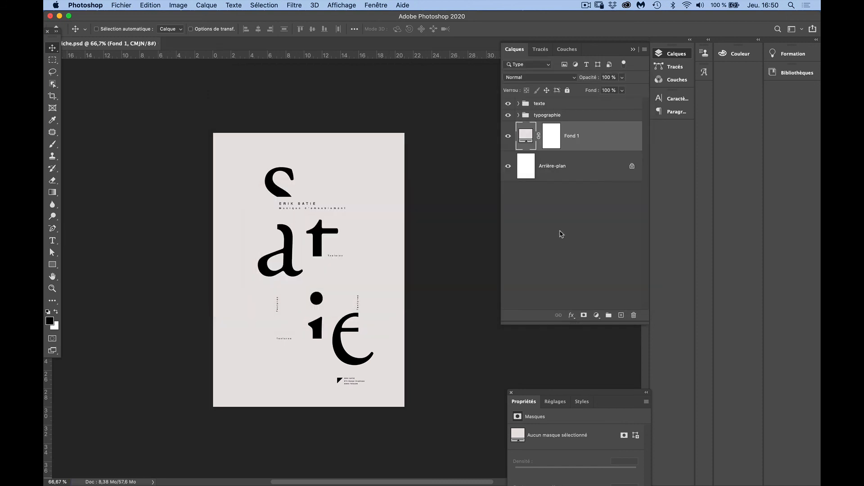